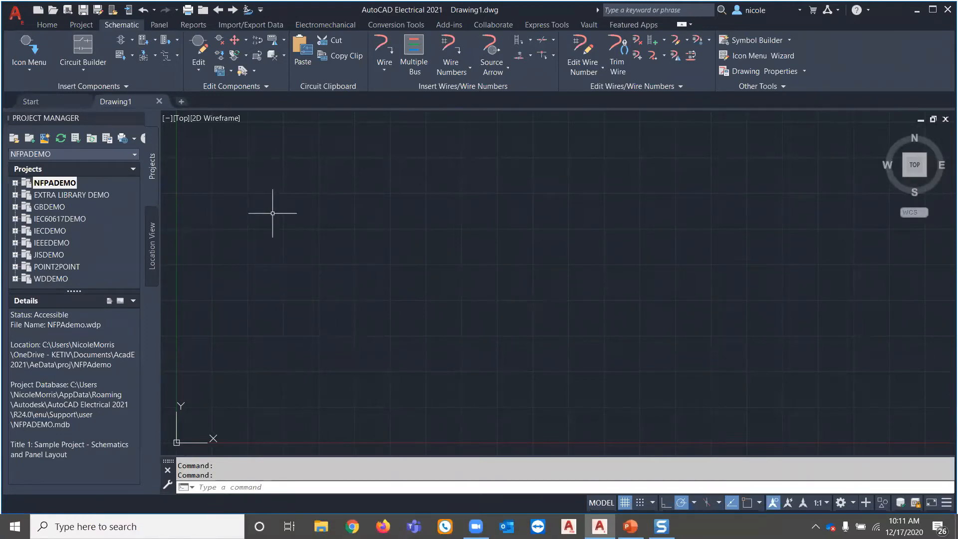
Check the environment settings file path in the NFPADEMO project's current settings
right_click(41, 184)
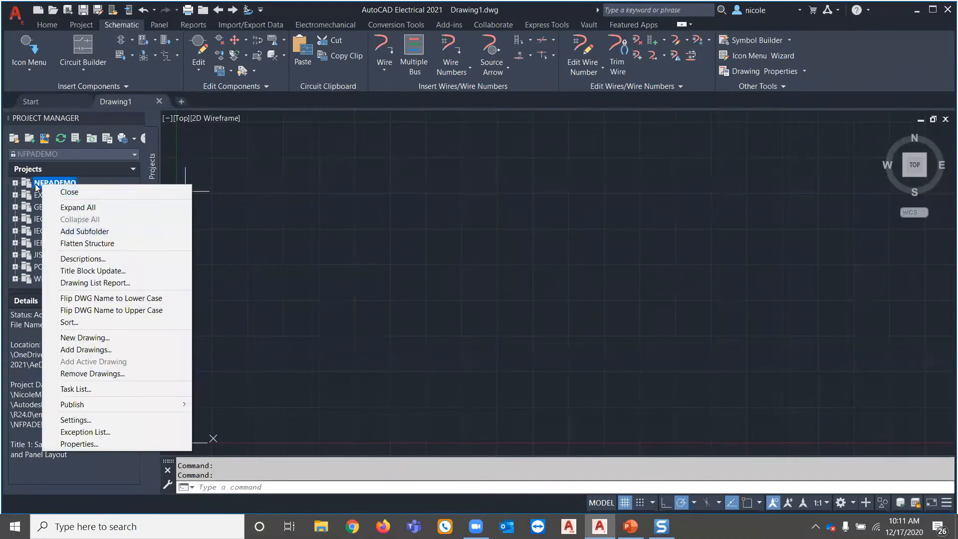
click(356, 197)
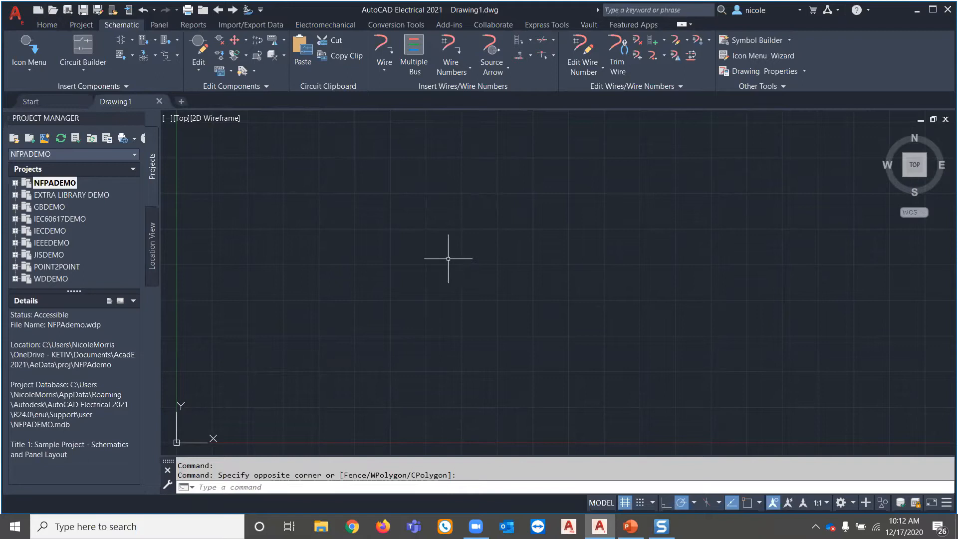
right_click(43, 184)
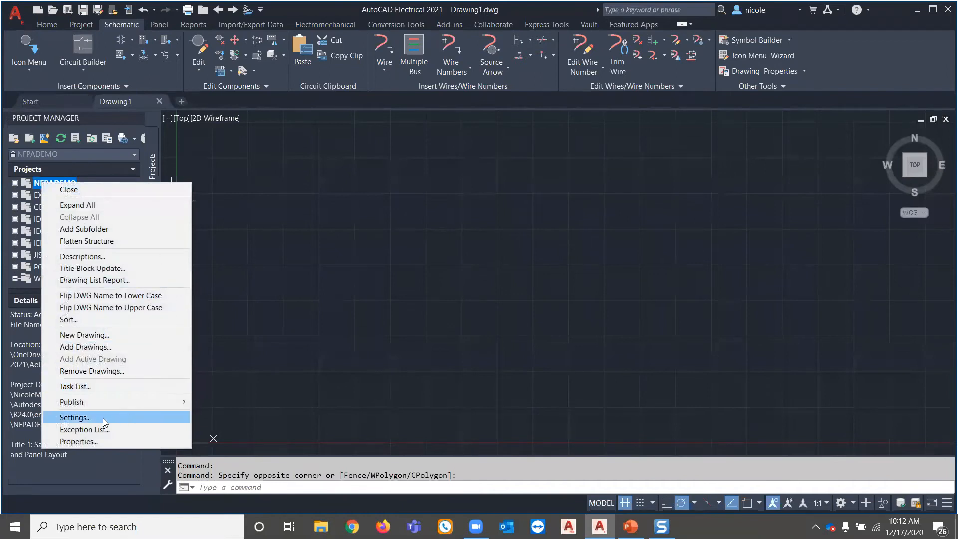
click(65, 419)
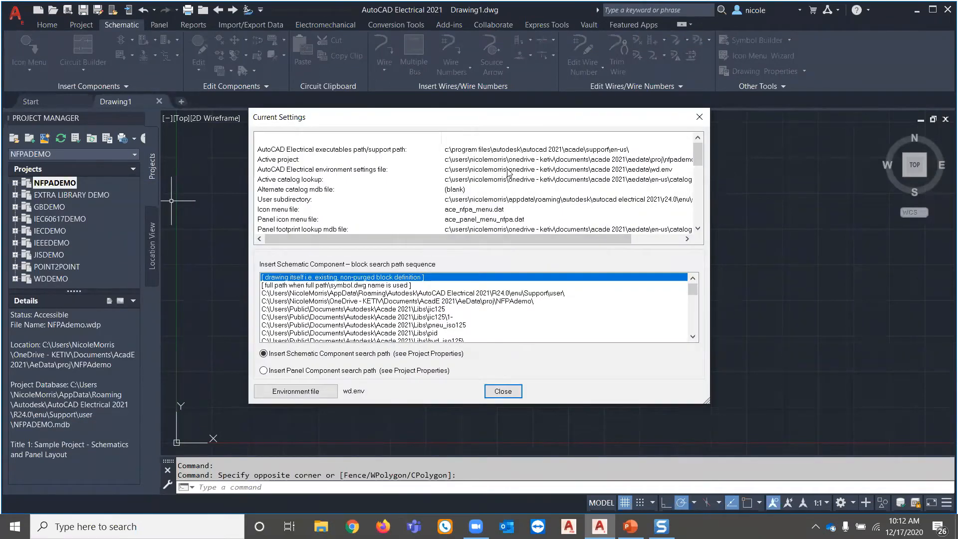
click(509, 171)
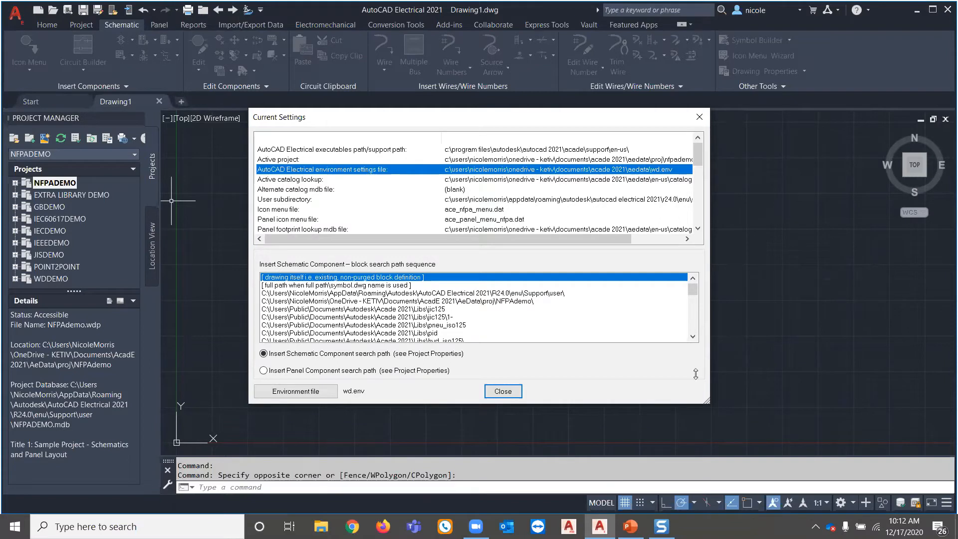
click(501, 391)
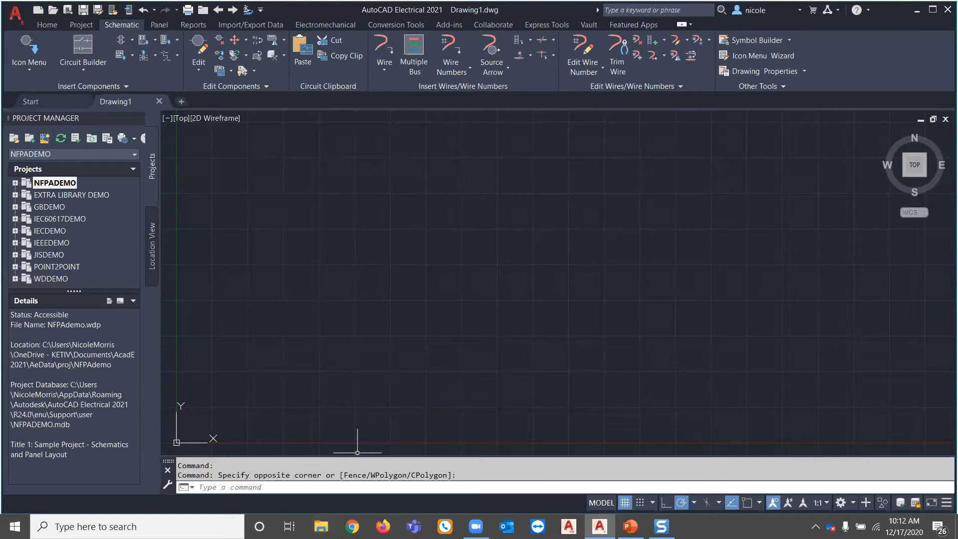
Switch to File Explorer and locate the wd.env file in the AeData folder of C:\Acade 2021
click(662, 526)
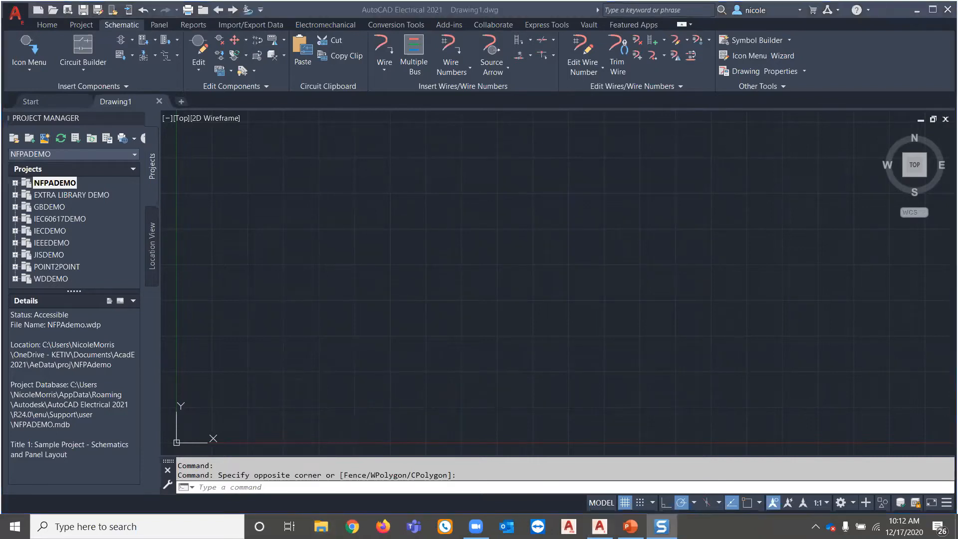
click(321, 526)
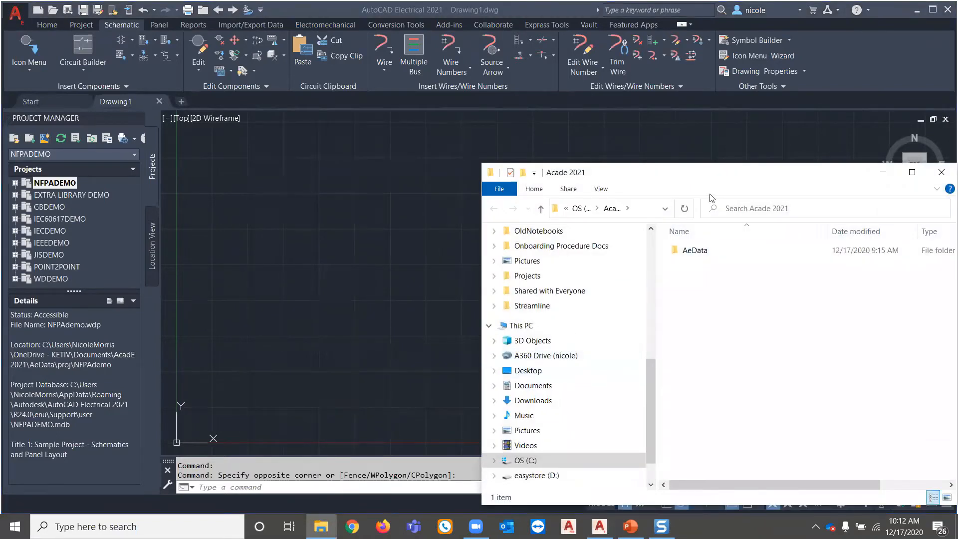
drag(685, 178, 398, 112)
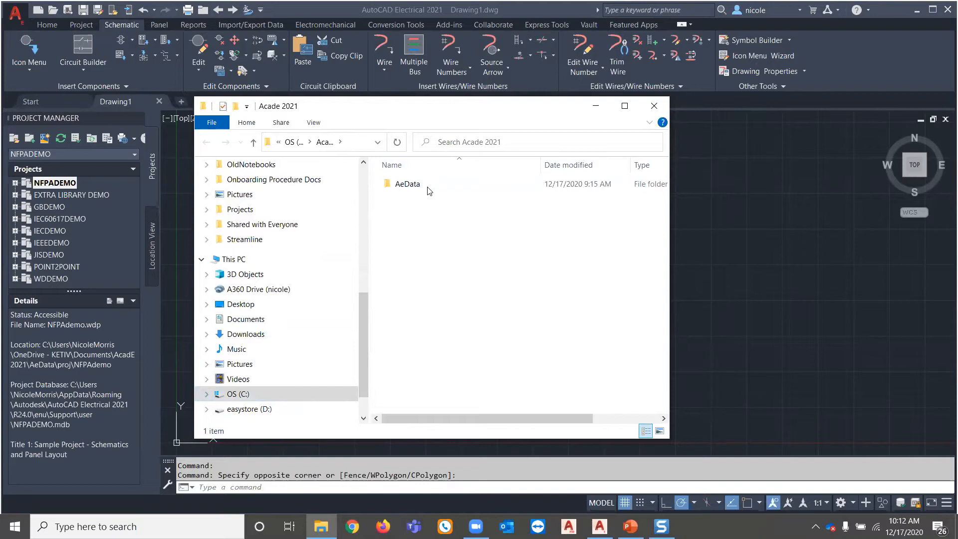
click(207, 394)
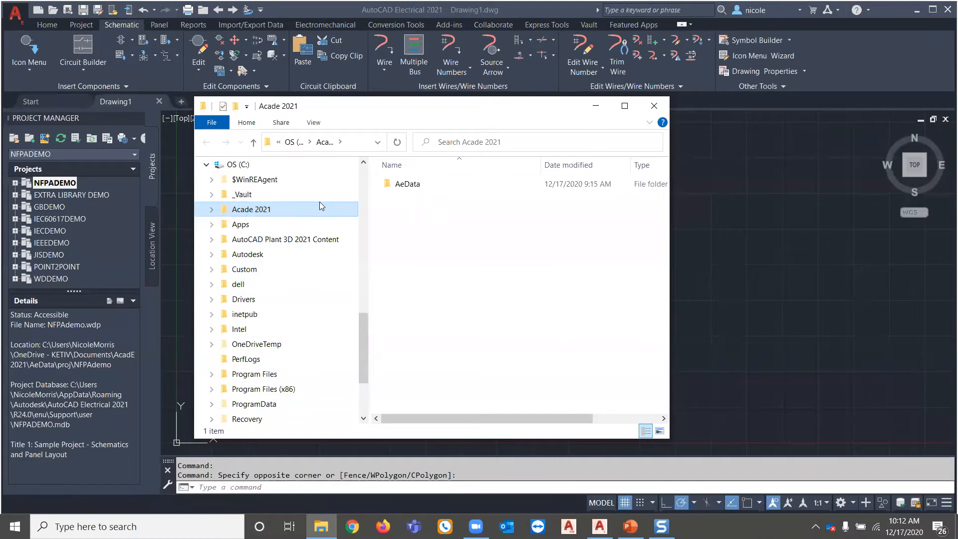
double_click(403, 185)
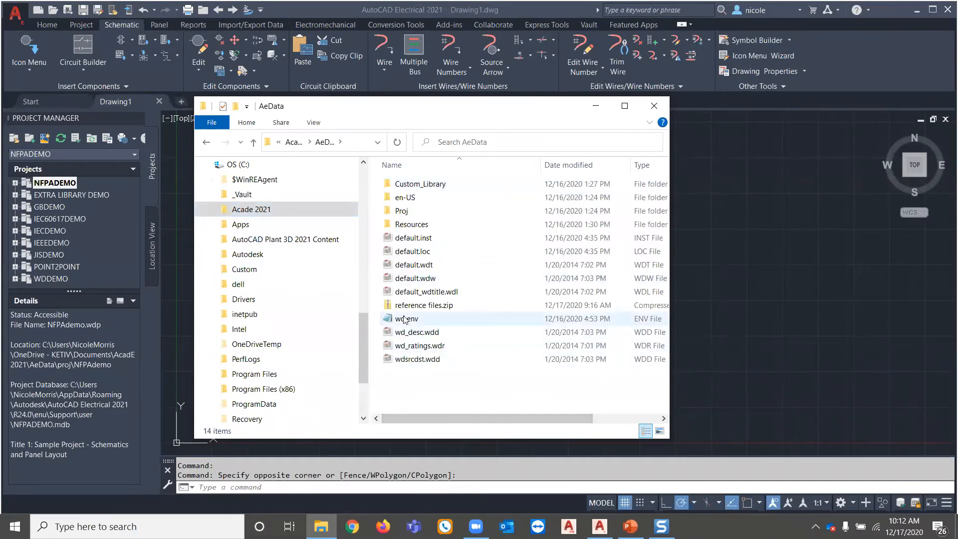
click(405, 320)
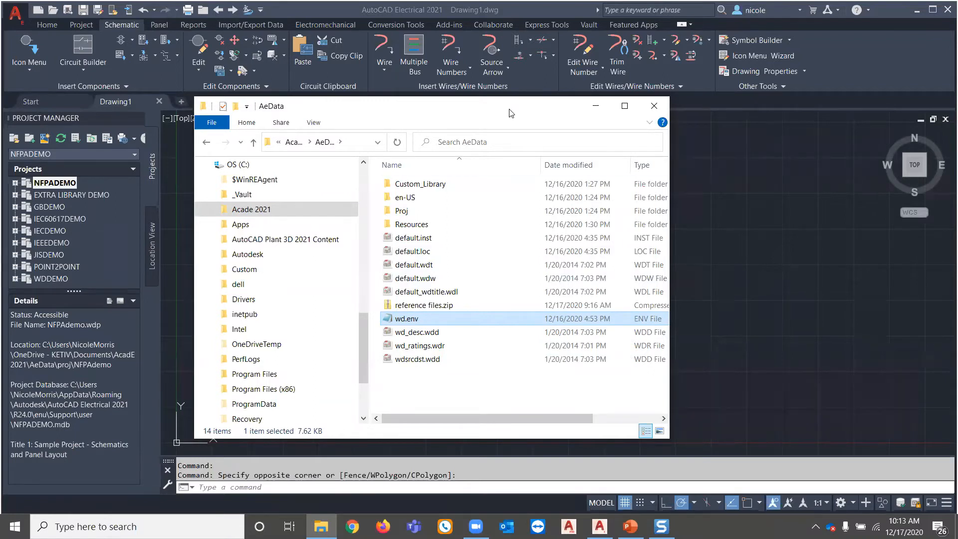
drag(511, 113, 743, 118)
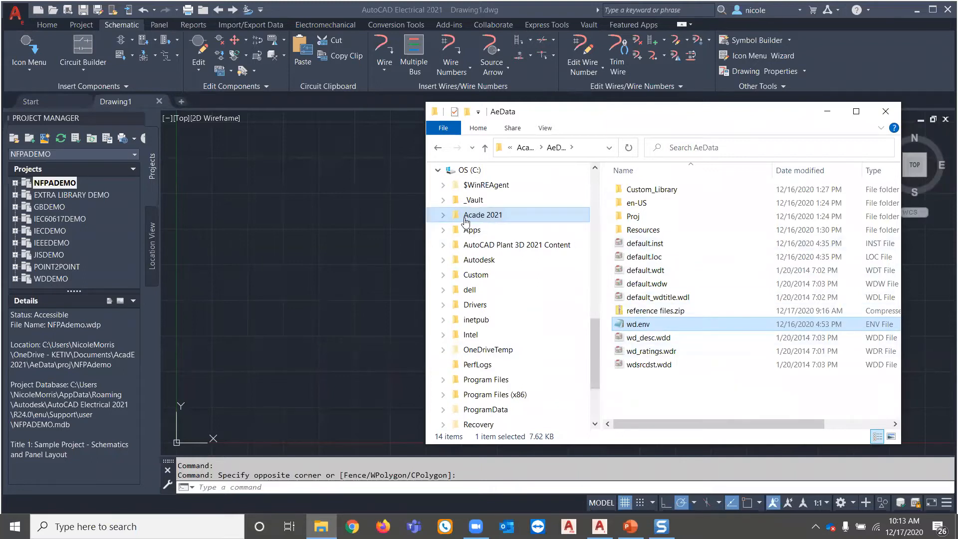
Switch back to AutoCAD Electrical and add C:\Acade 2021\AeData to the Support File Search Path in the Options
right_click(222, 487)
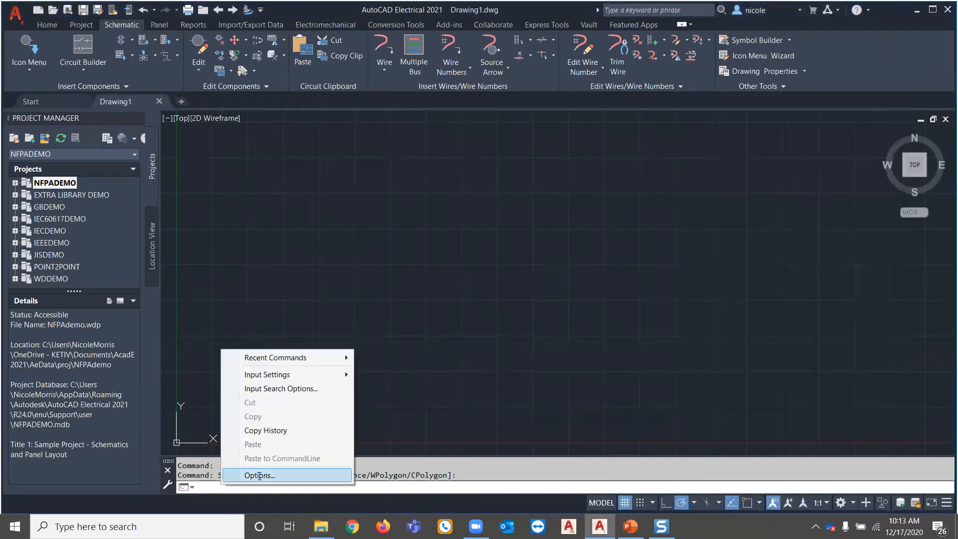
key(Return)
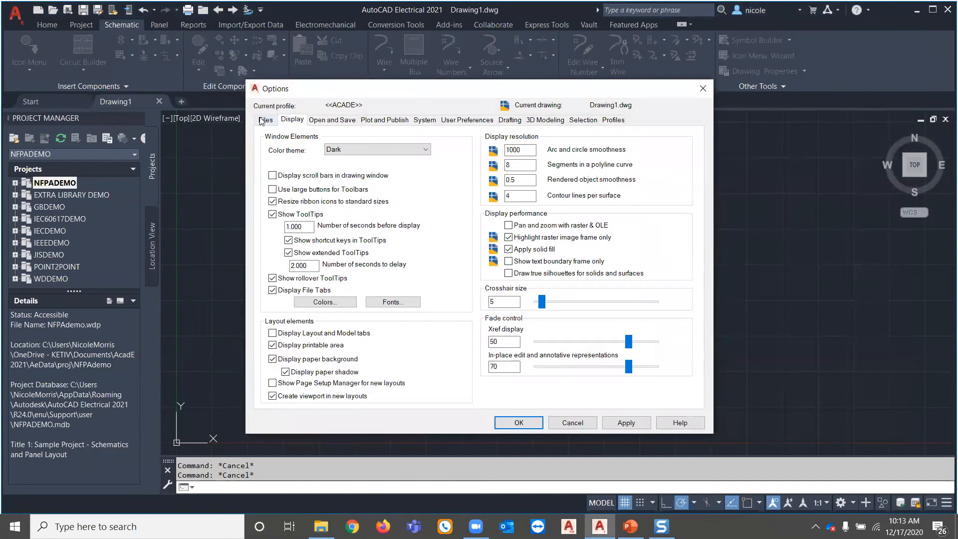
click(264, 120)
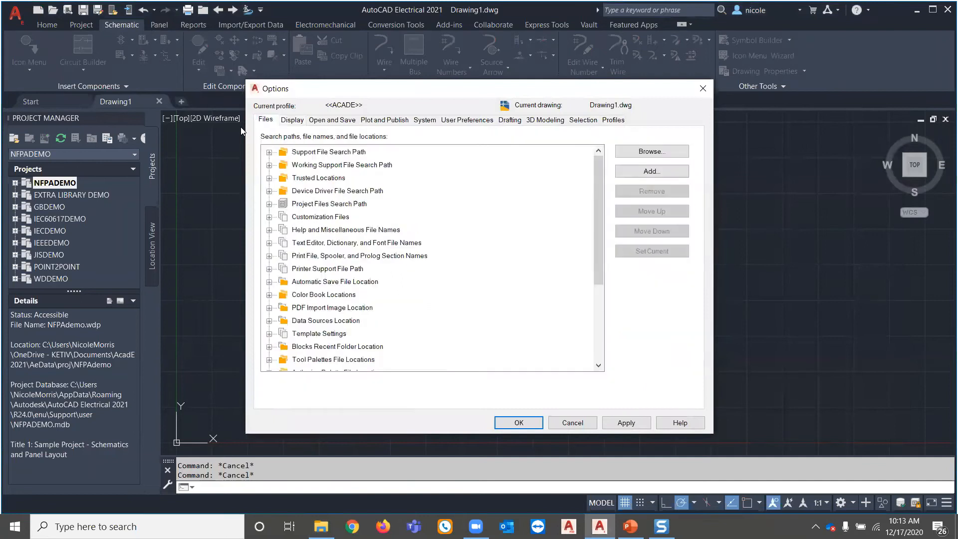
click(269, 153)
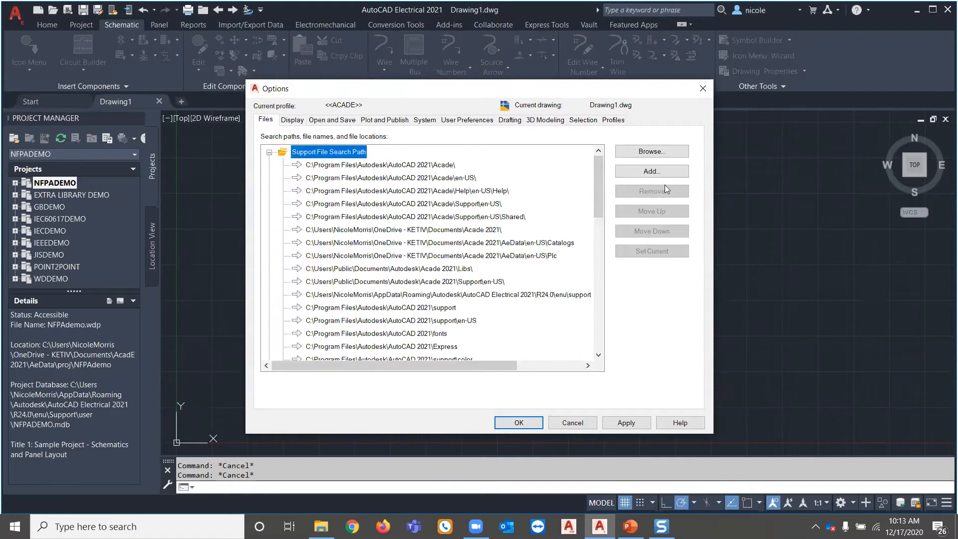
click(647, 172)
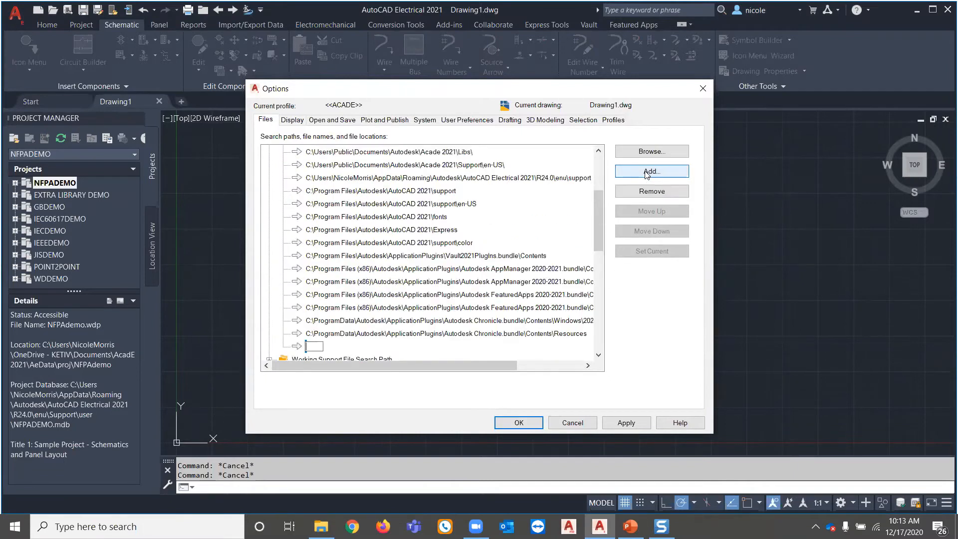
click(650, 153)
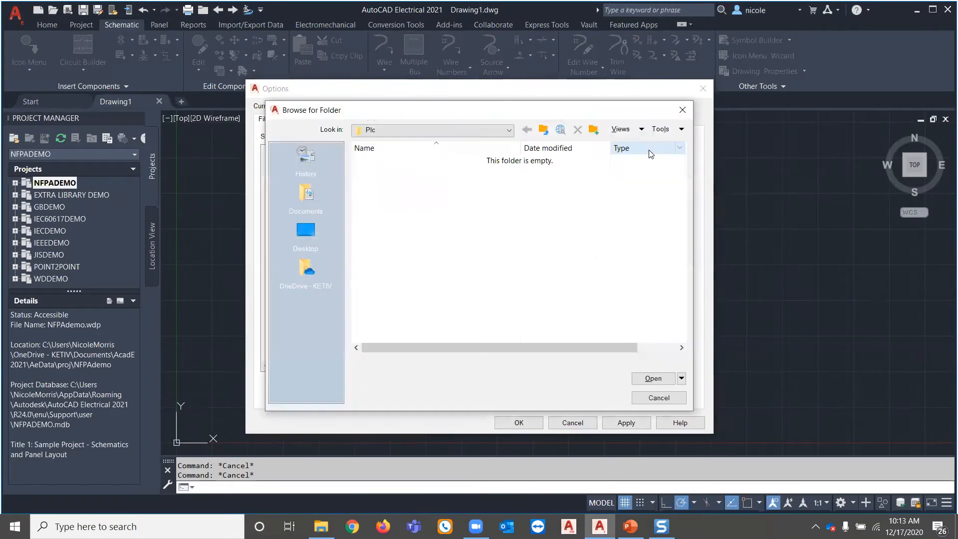
click(411, 130)
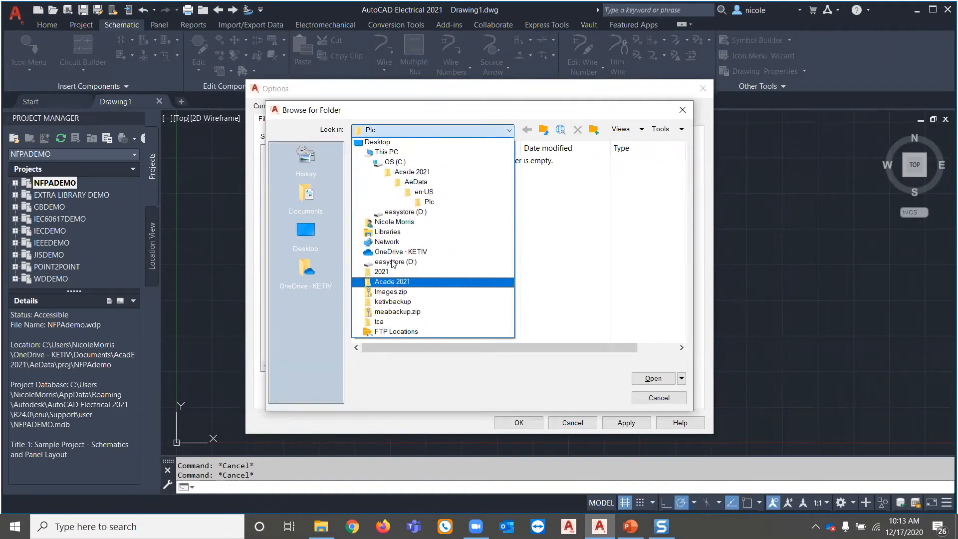
click(408, 183)
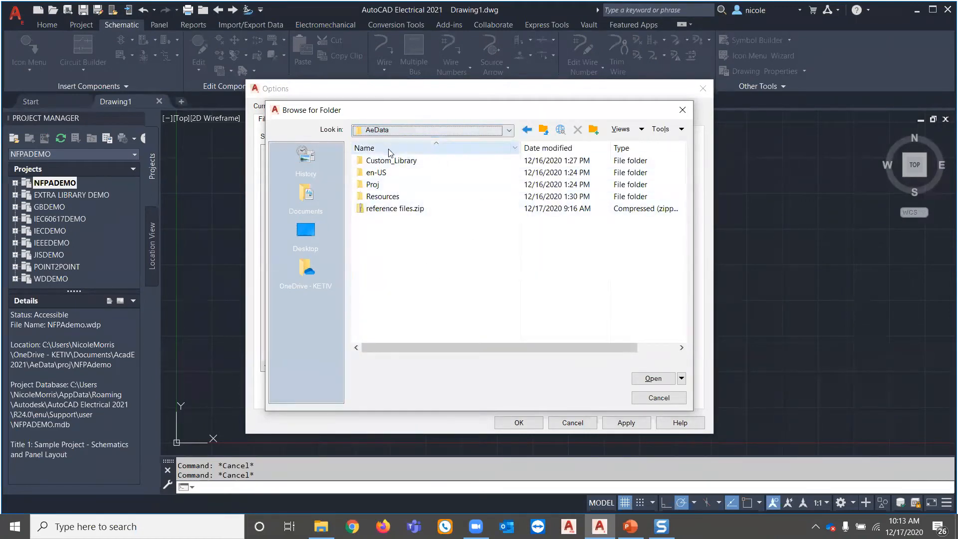
click(648, 381)
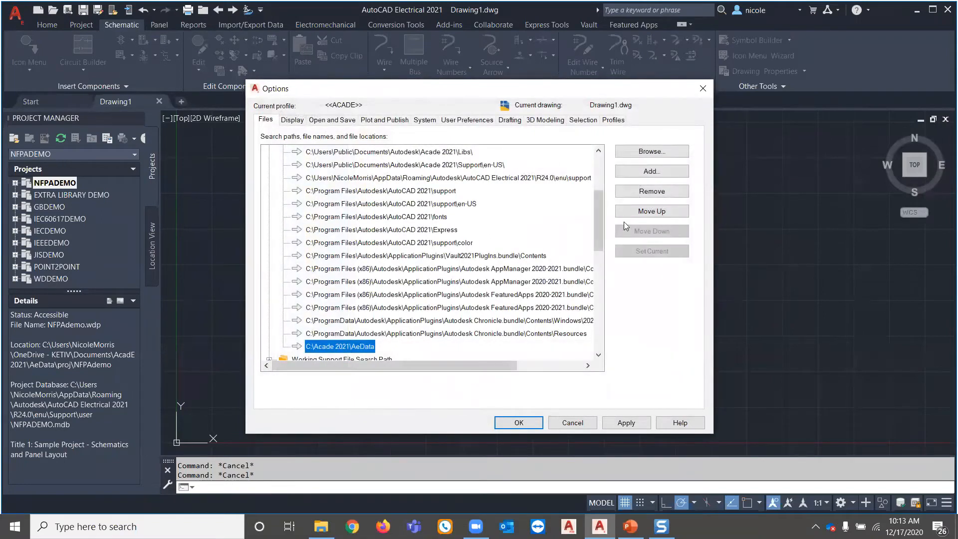
Add the folder C:\Acade 2021\AeData\en-US\Plc to the Support File Search Path
click(646, 175)
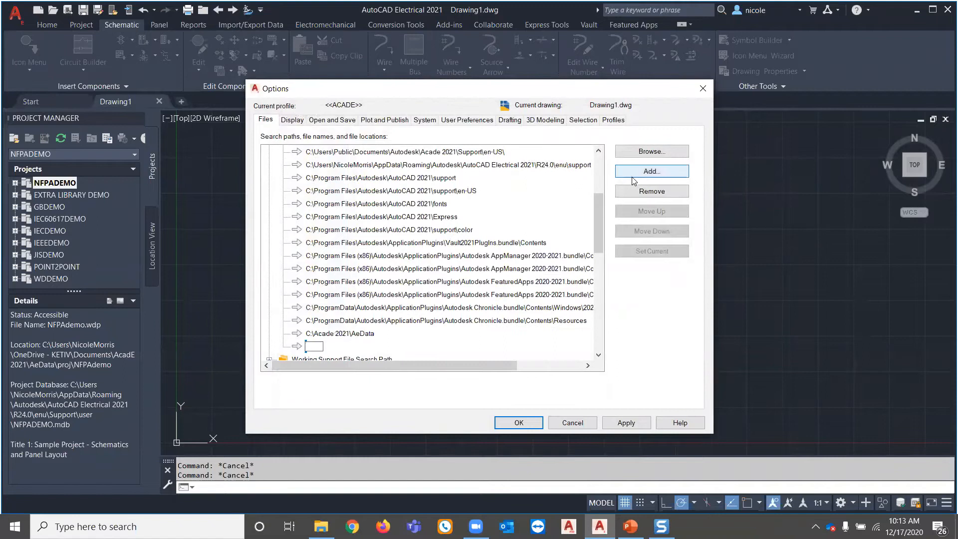
click(651, 152)
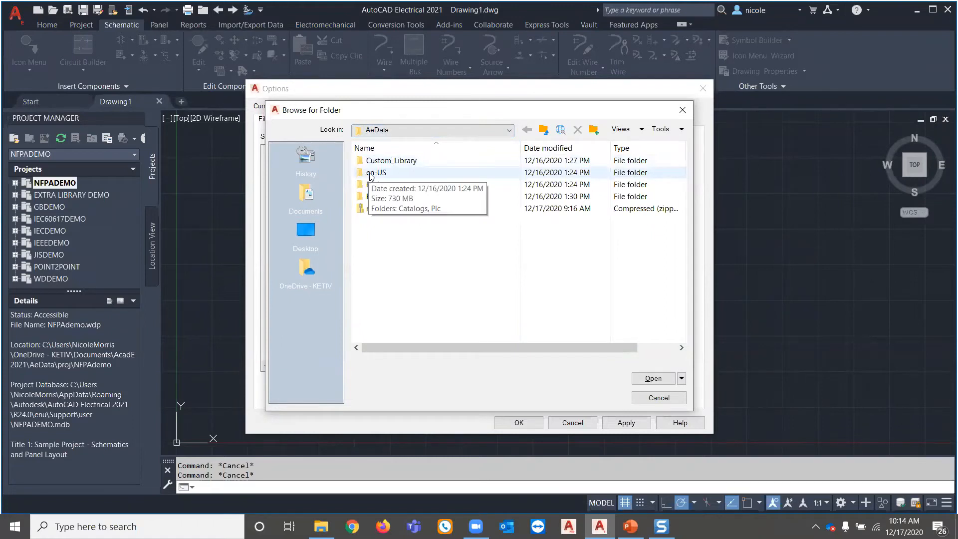
double_click(372, 173)
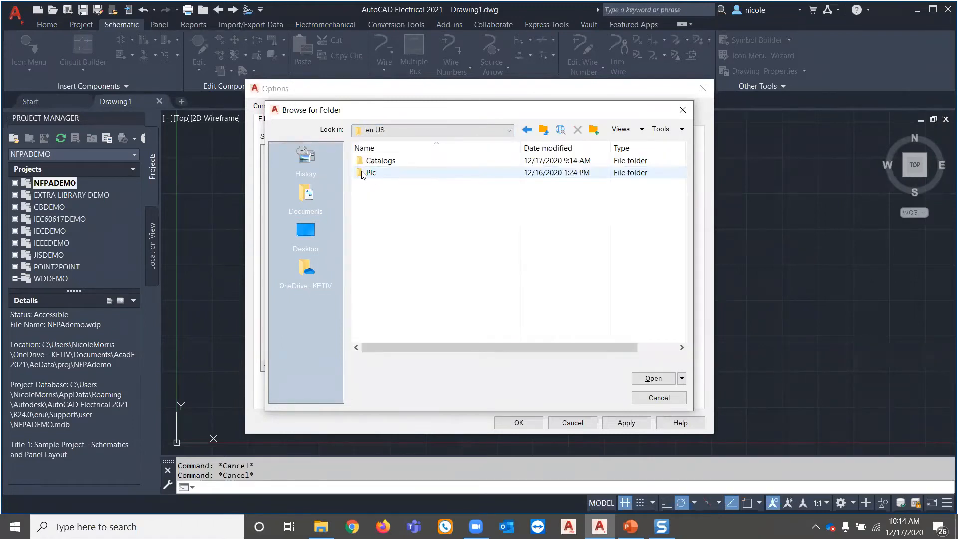
click(362, 174)
click(654, 379)
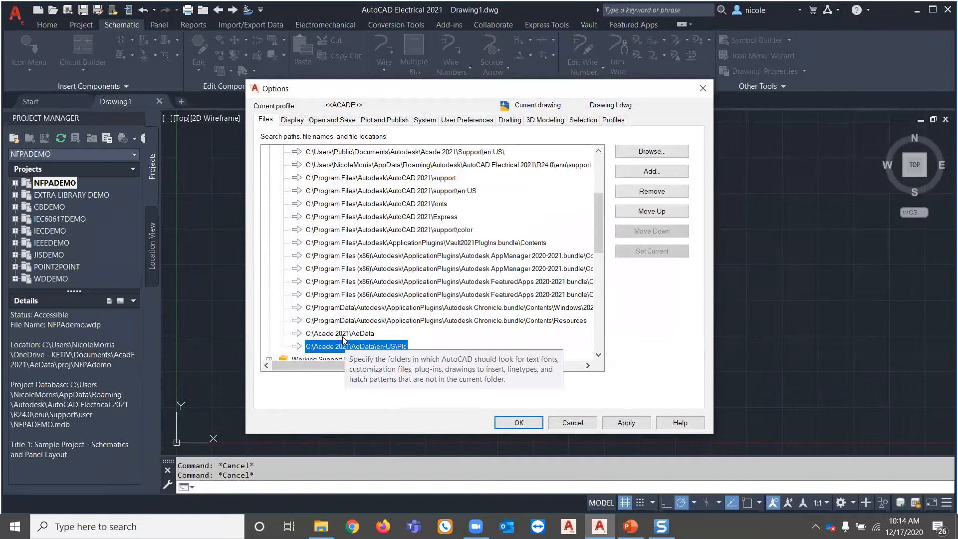
Move the C:\Acade 2021\AeData\en-US\Plc entry to the first position in the Support File Search Path
click(341, 337)
click(344, 347)
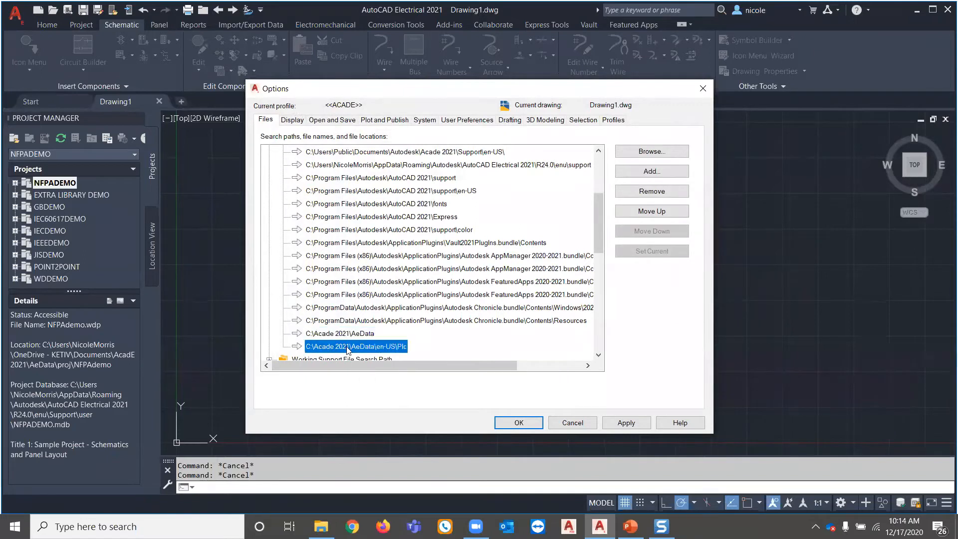
click(659, 212)
click(659, 212)
click(659, 212)
click(659, 212)
click(658, 212)
click(659, 212)
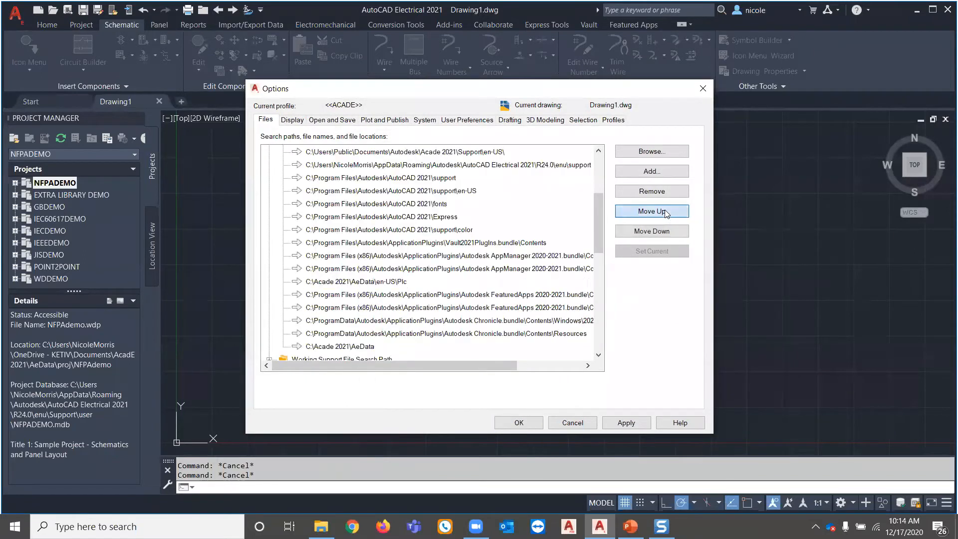
click(667, 212)
click(667, 211)
click(667, 212)
click(667, 212)
click(667, 212)
click(667, 211)
click(667, 212)
click(666, 212)
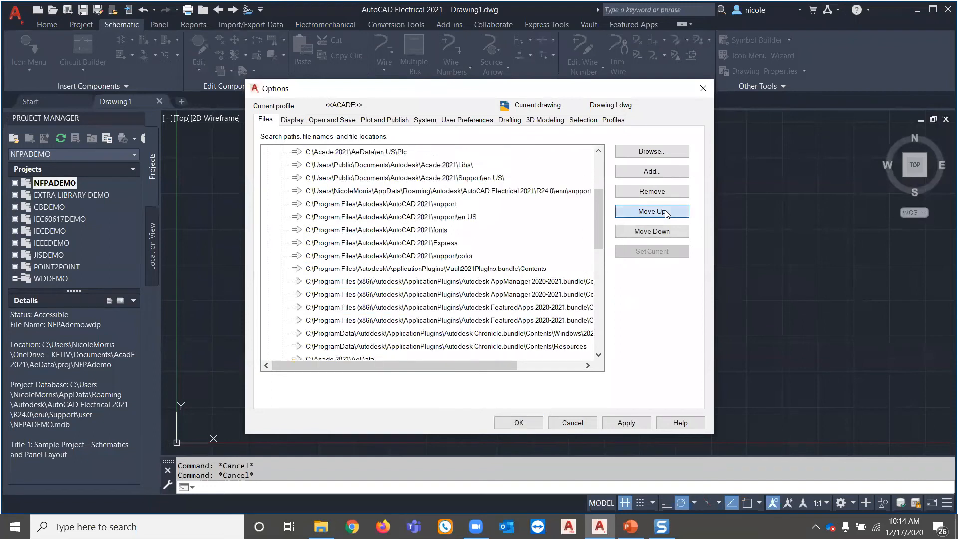
click(666, 211)
click(667, 211)
click(666, 212)
click(665, 212)
click(666, 212)
click(666, 212)
click(666, 212)
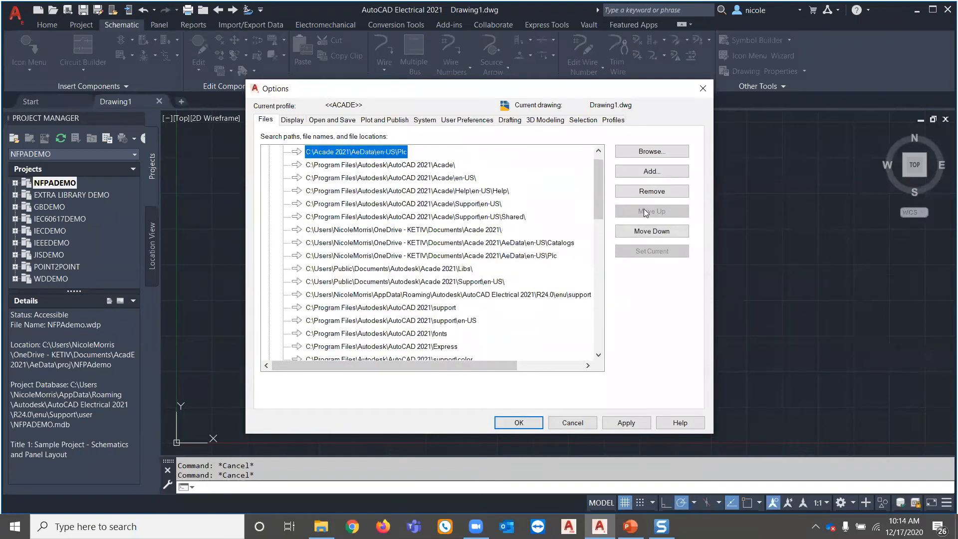
Move the C:\Acade 2021\AeData entry to the start of the Support File Search Path, ahead of the Plc folder
drag(598, 192, 598, 252)
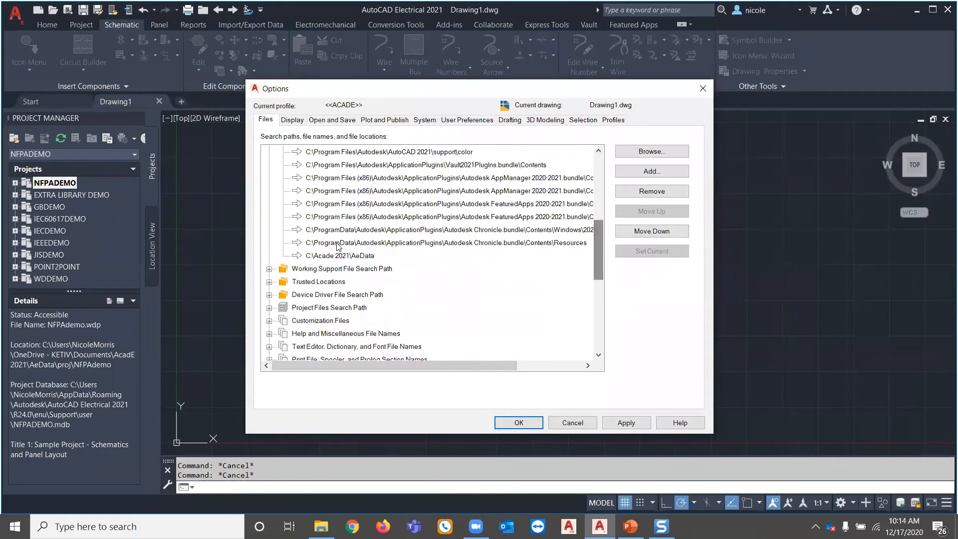
click(455, 253)
click(637, 211)
click(637, 212)
click(636, 212)
click(637, 212)
click(637, 212)
click(637, 211)
click(635, 214)
click(635, 215)
click(635, 215)
click(635, 214)
click(635, 214)
click(635, 215)
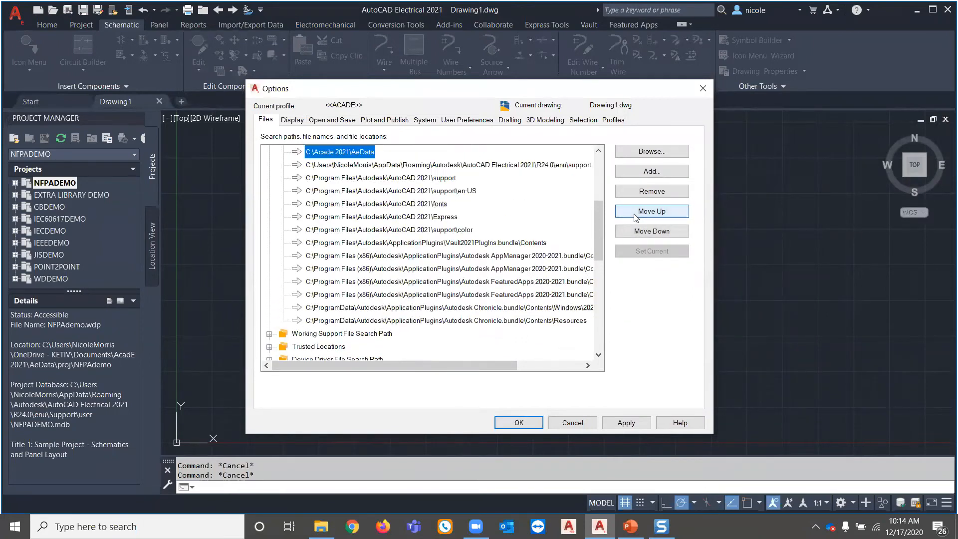
click(635, 215)
click(635, 215)
click(635, 214)
click(635, 215)
click(635, 215)
click(635, 215)
click(635, 214)
click(635, 215)
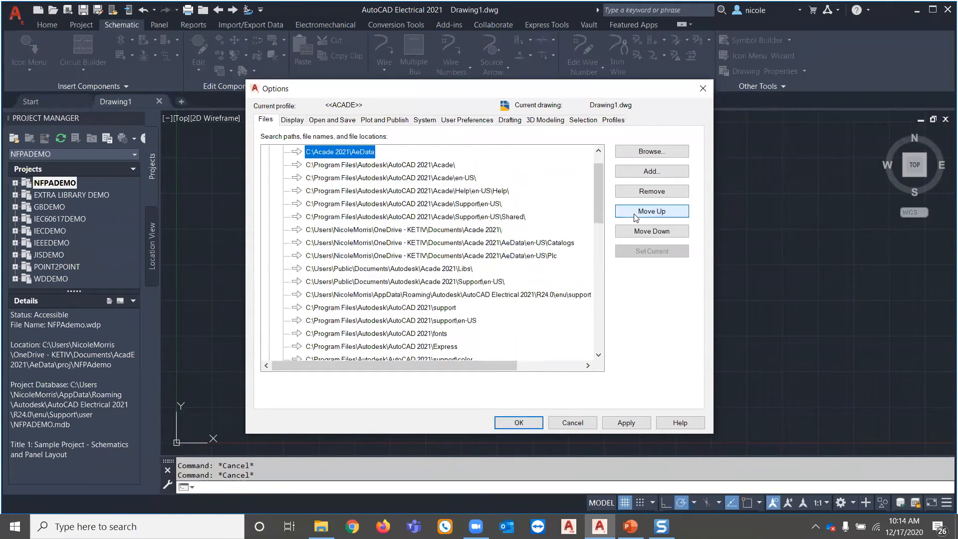
click(635, 215)
click(635, 215)
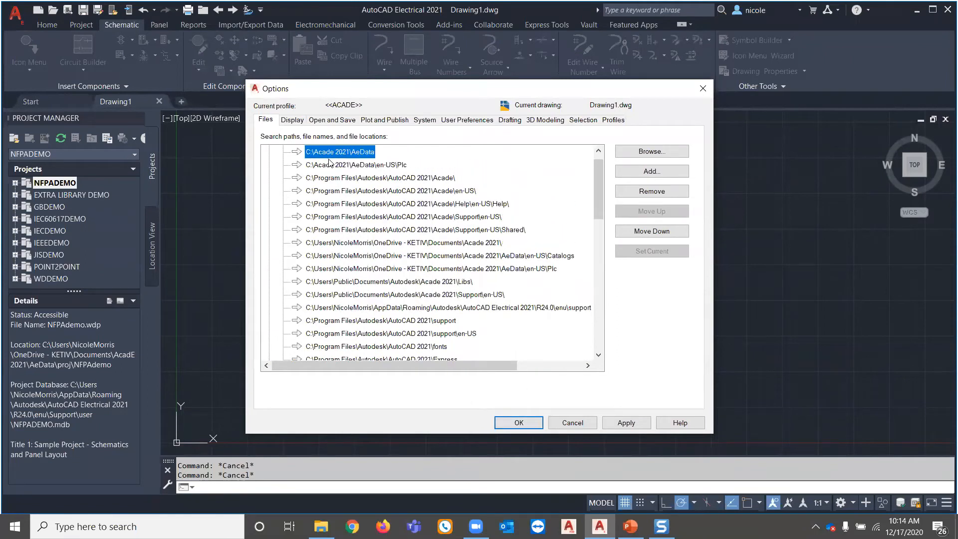
click(334, 178)
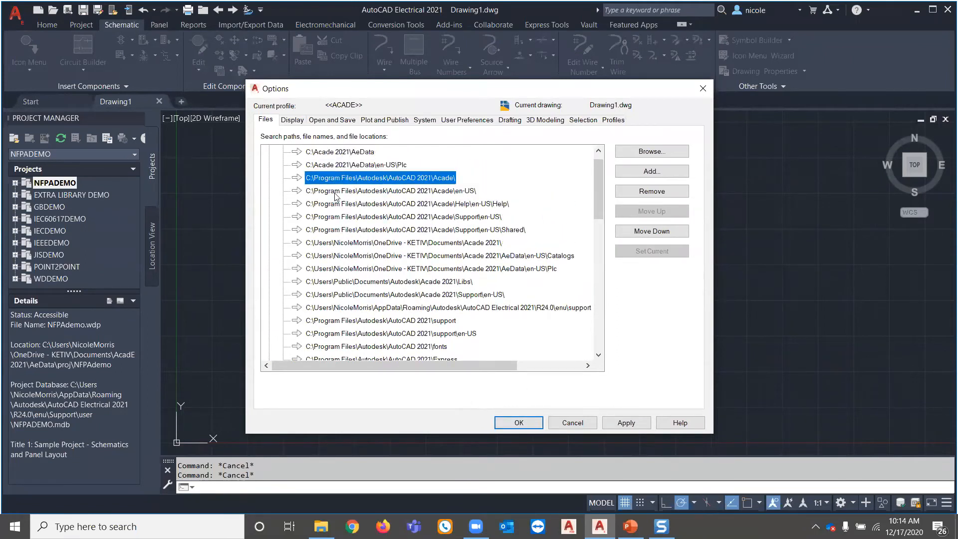
Confirm the support path changes in the Options and close AutoCAD Electrical
click(333, 152)
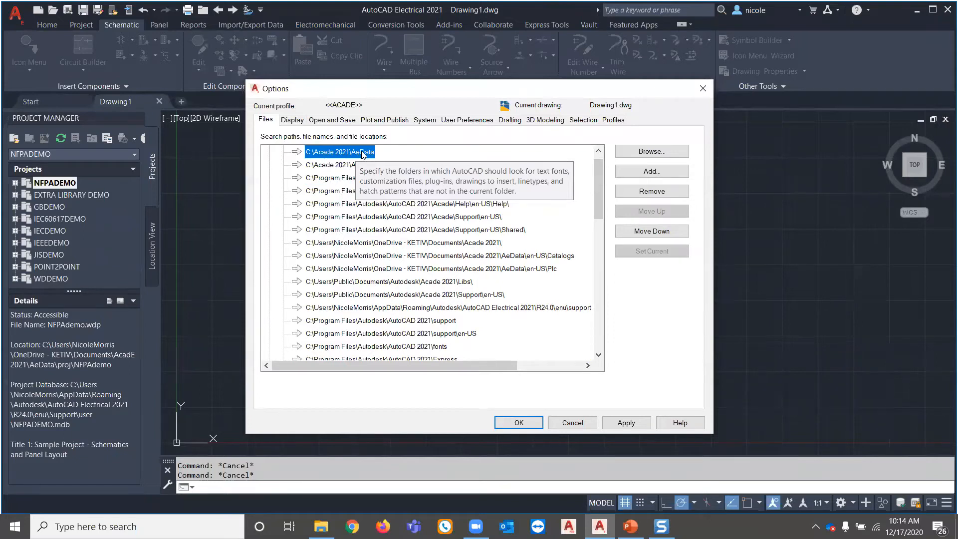
click(500, 426)
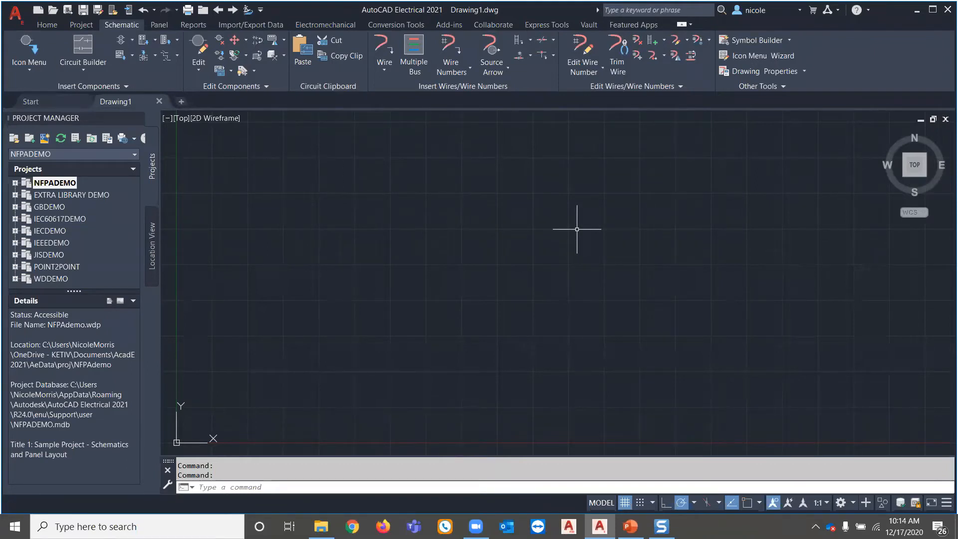
click(948, 9)
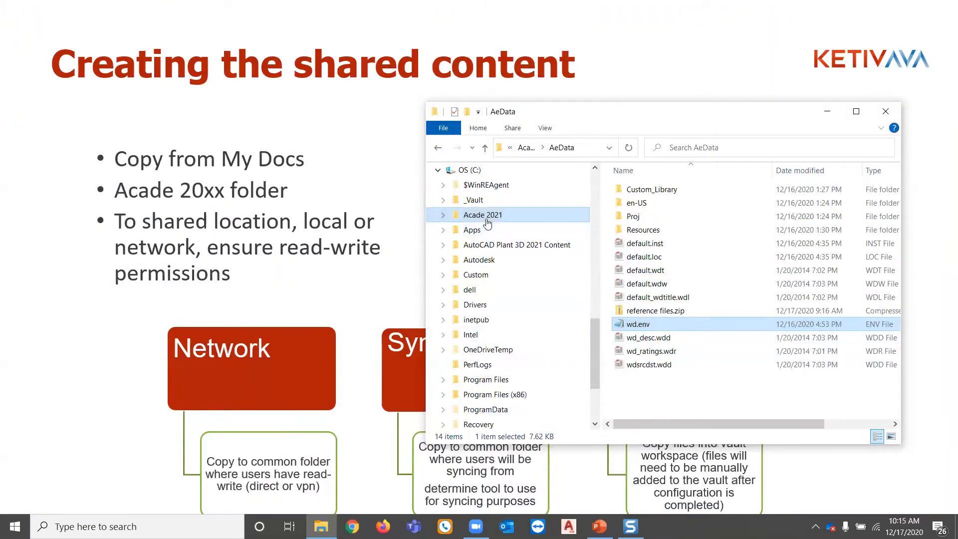
In File Explorer, open the Documents folder and try to rename its Acade 2021 folder to xAcade 2021
scroll(486, 230, up, 5)
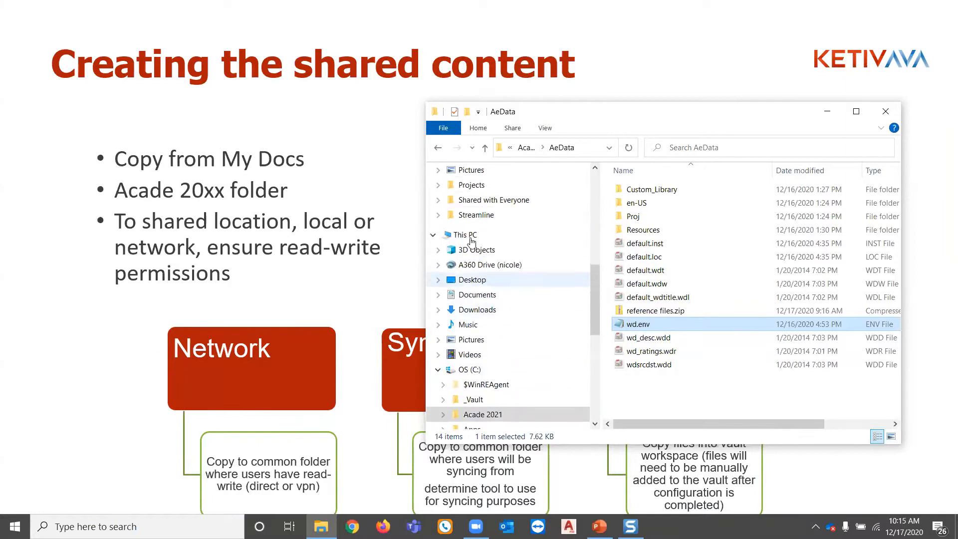
click(474, 309)
click(475, 294)
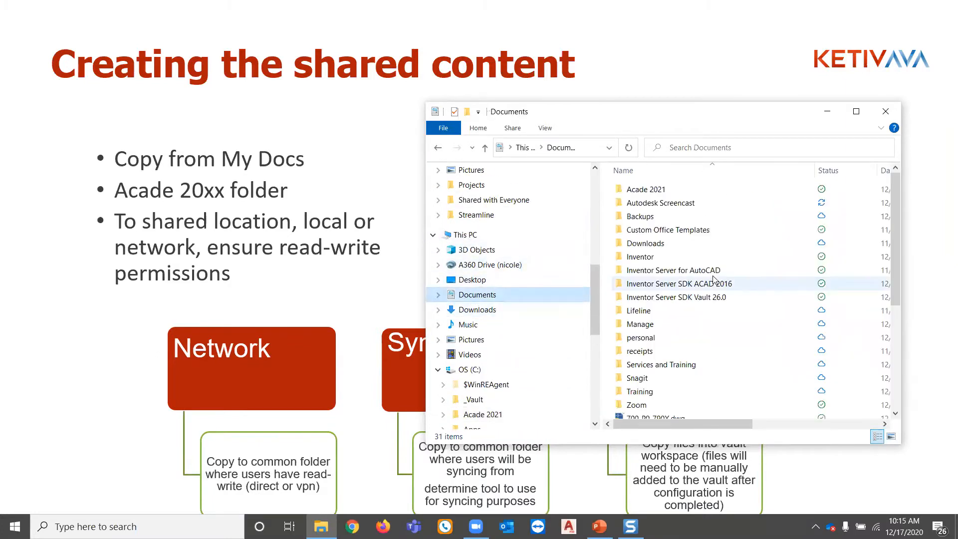
click(631, 193)
click(631, 195)
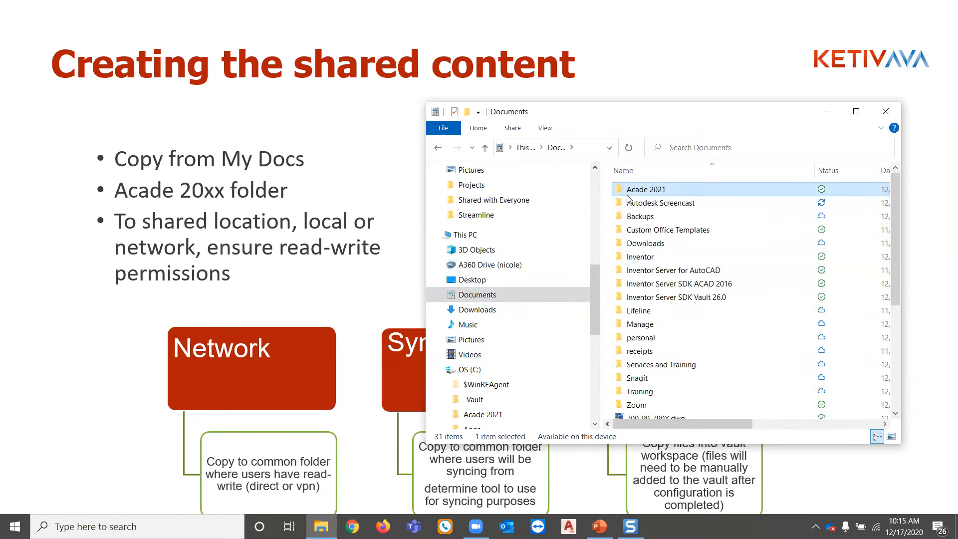
text(x)
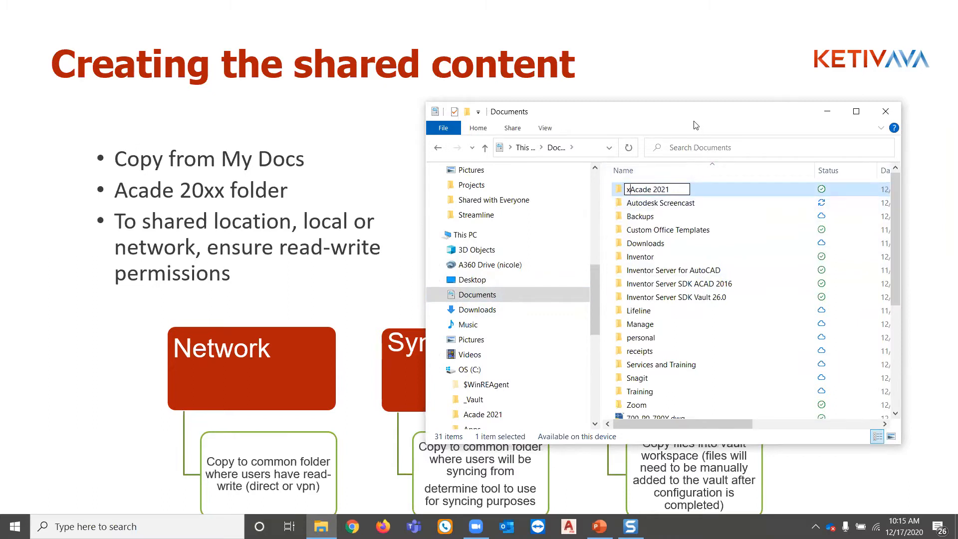
key(Return)
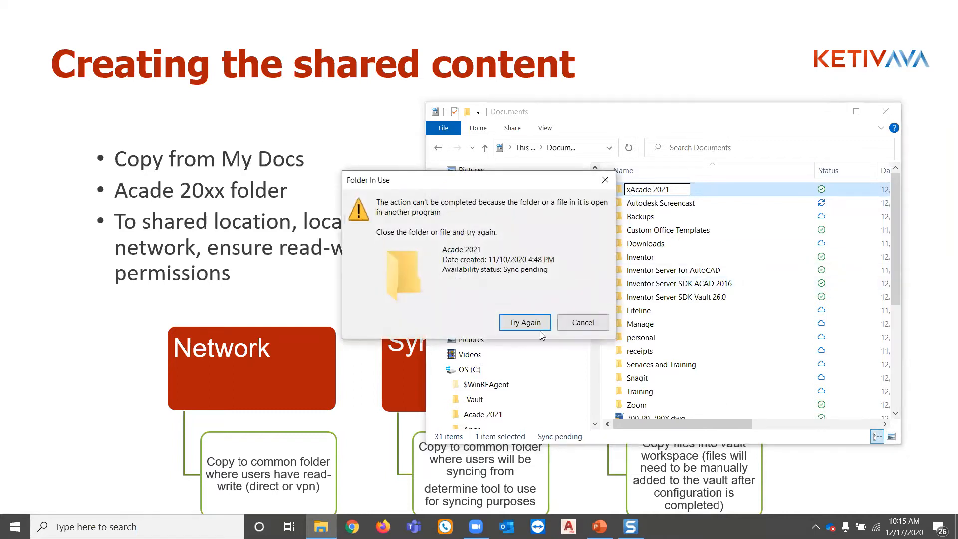
click(527, 323)
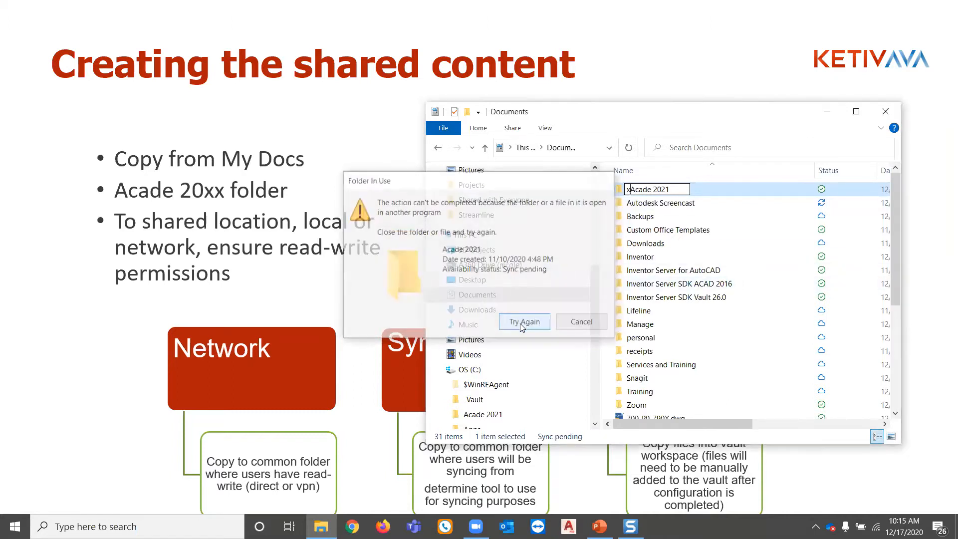
click(583, 322)
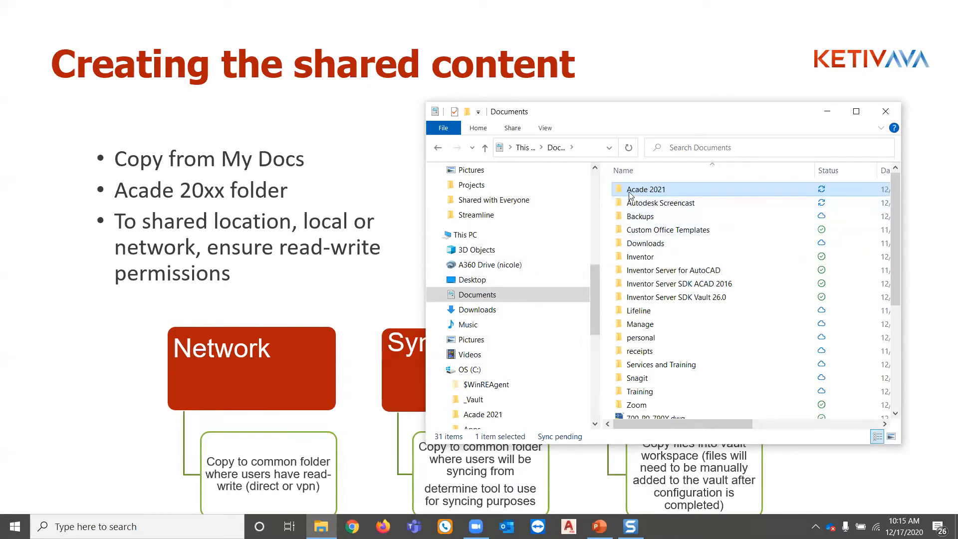
Retry renaming the Acade 2021 folder in Documents to xAcade 2021
key(F2)
key(Home)
text(x)
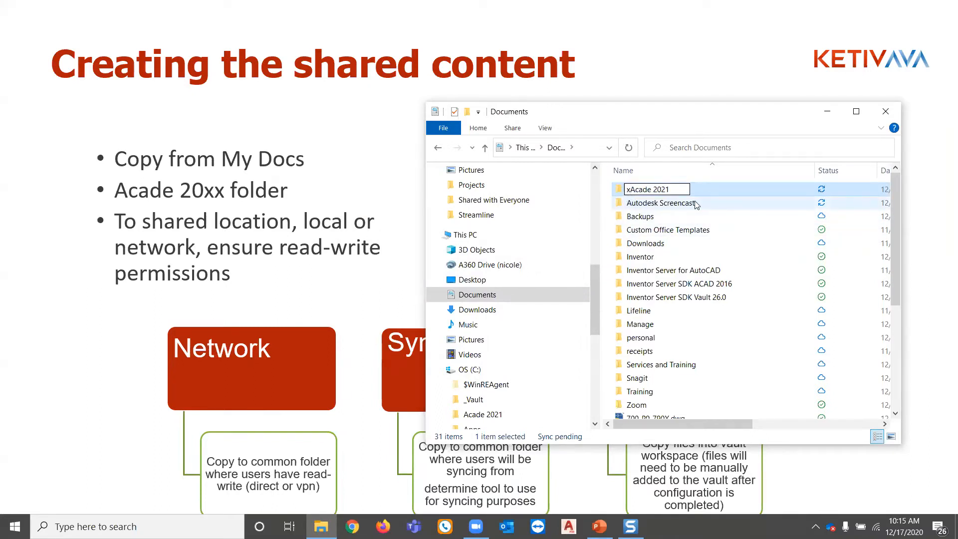
key(Return)
click(503, 323)
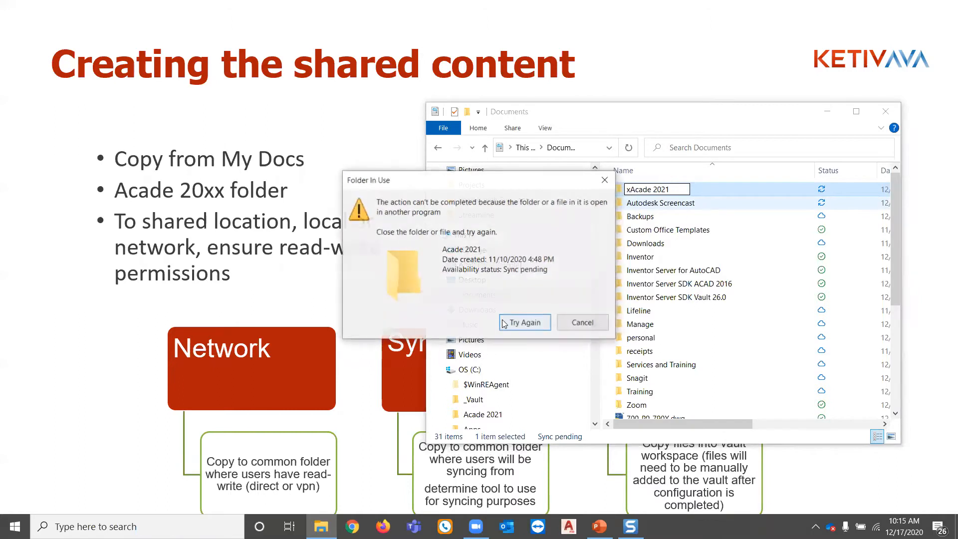
click(583, 322)
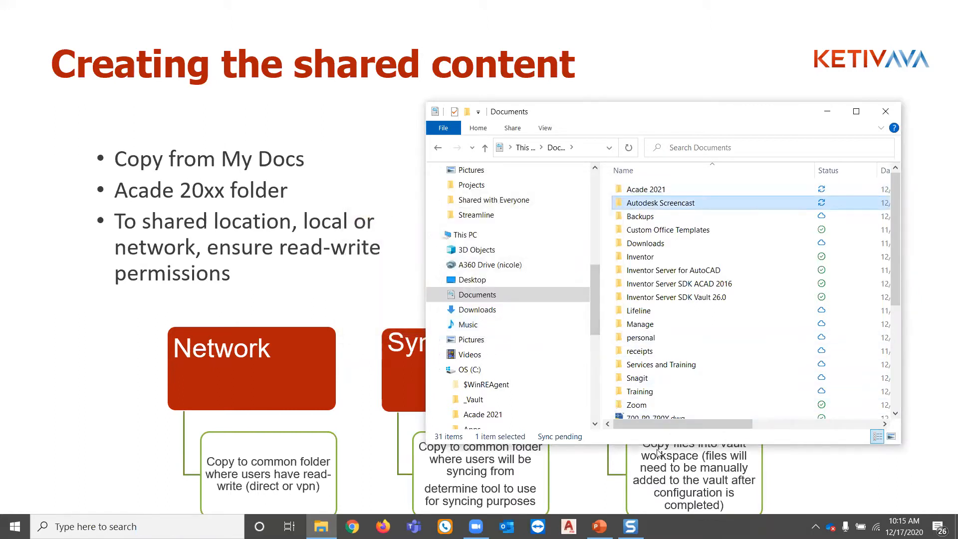
Check the running apps and background processes in Task Manager for anything using the folder, then put its window away
right_click(672, 527)
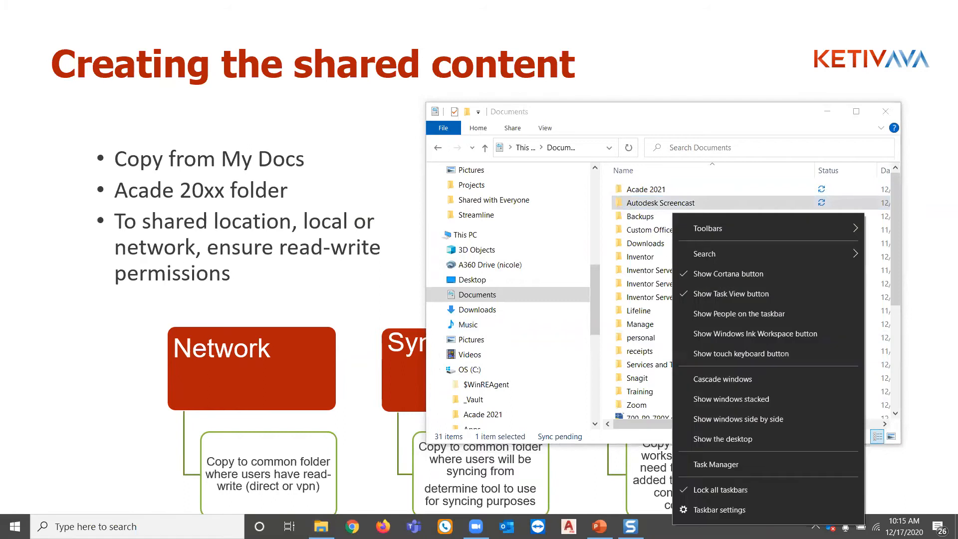
click(828, 461)
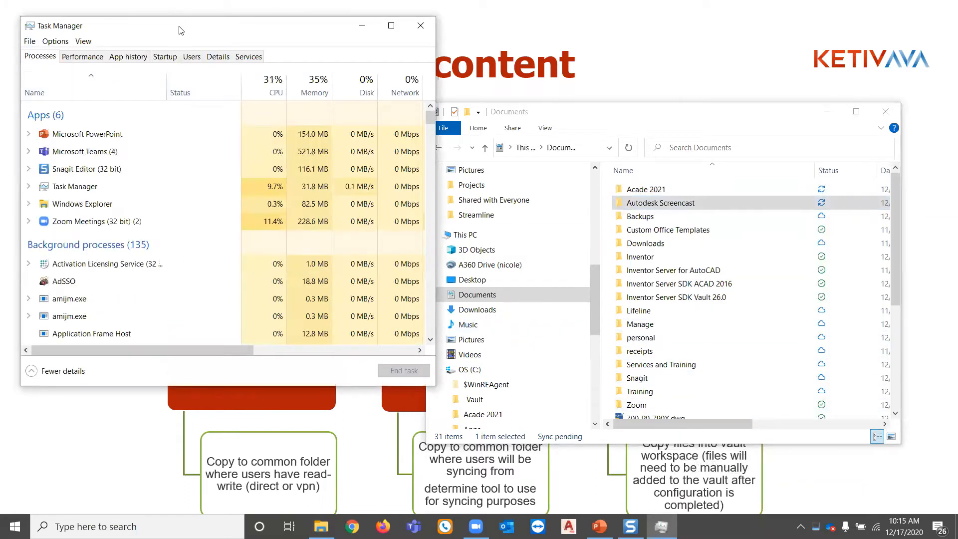
scroll(85, 240, down, 3)
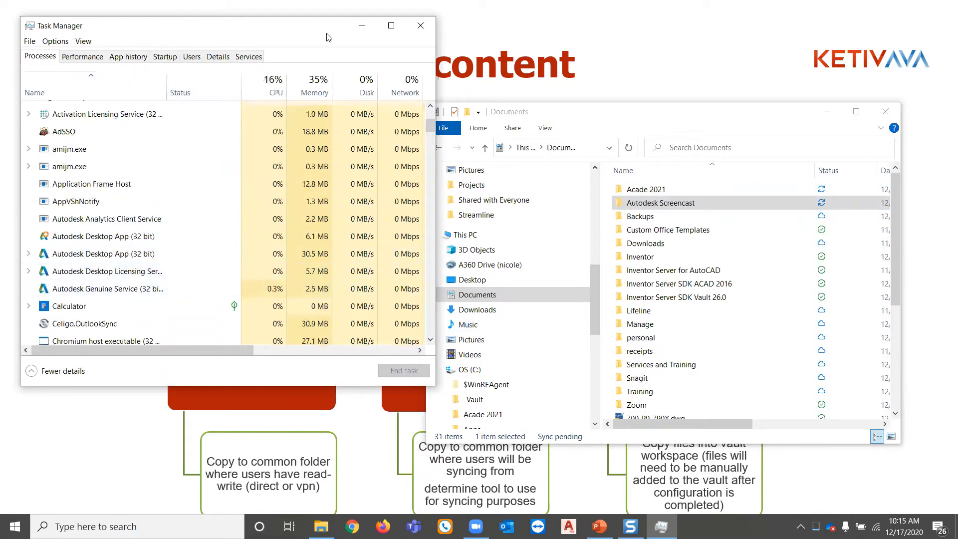
click(355, 29)
Try to rename the Acade 2021 folder in Documents to Acade 2021xx
click(648, 193)
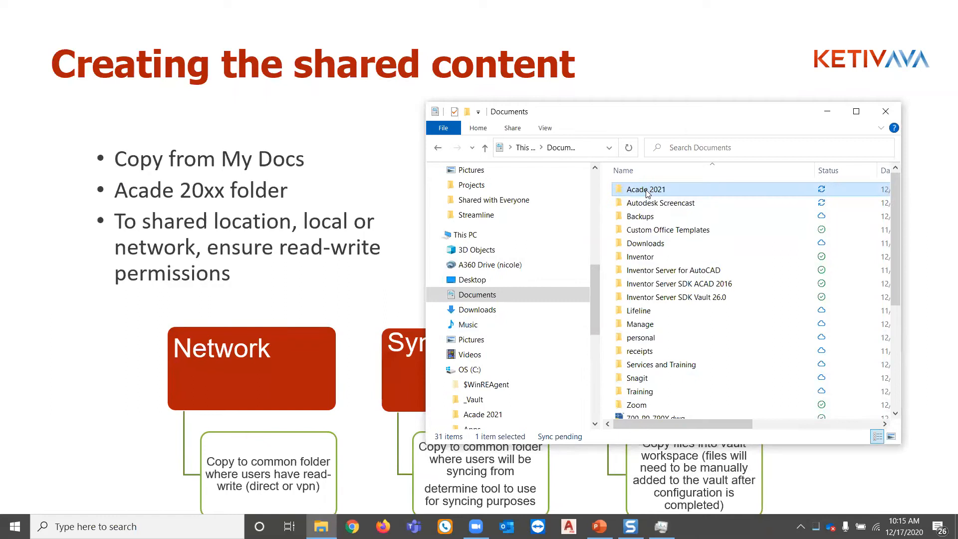
right_click(648, 193)
click(680, 486)
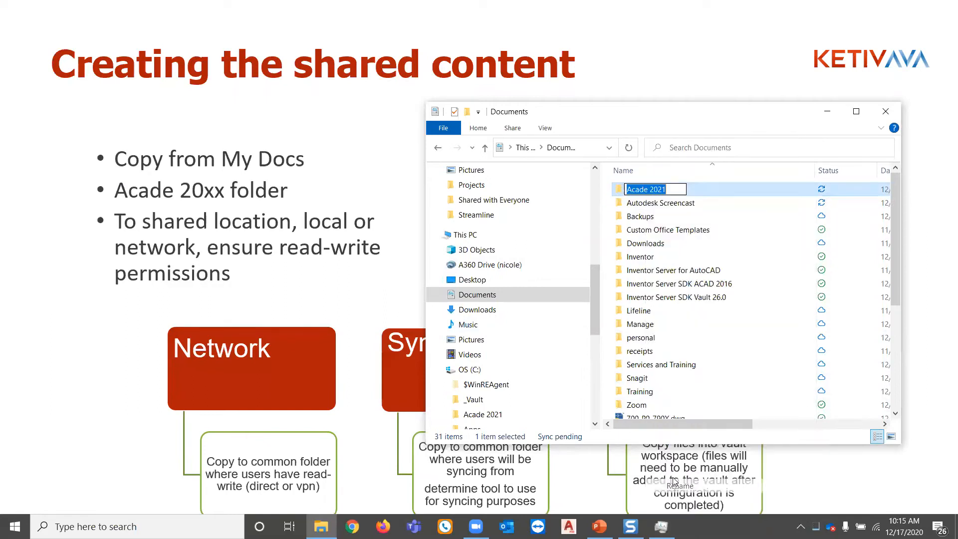
key(End)
text(xx)
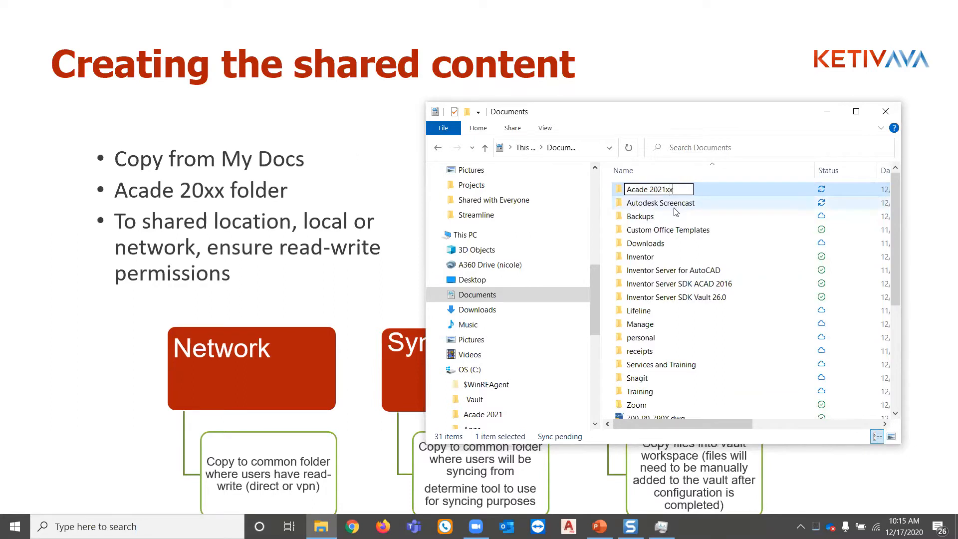
key(Return)
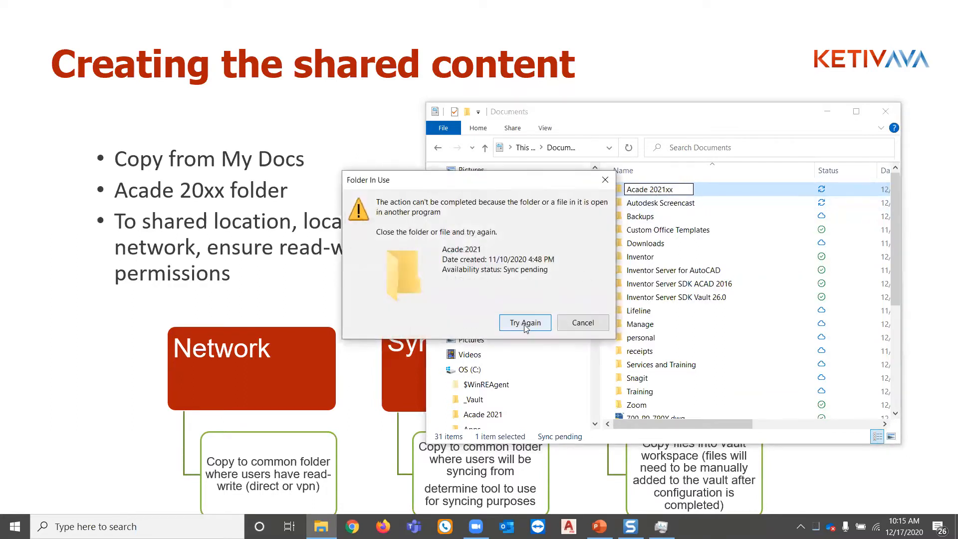
click(582, 323)
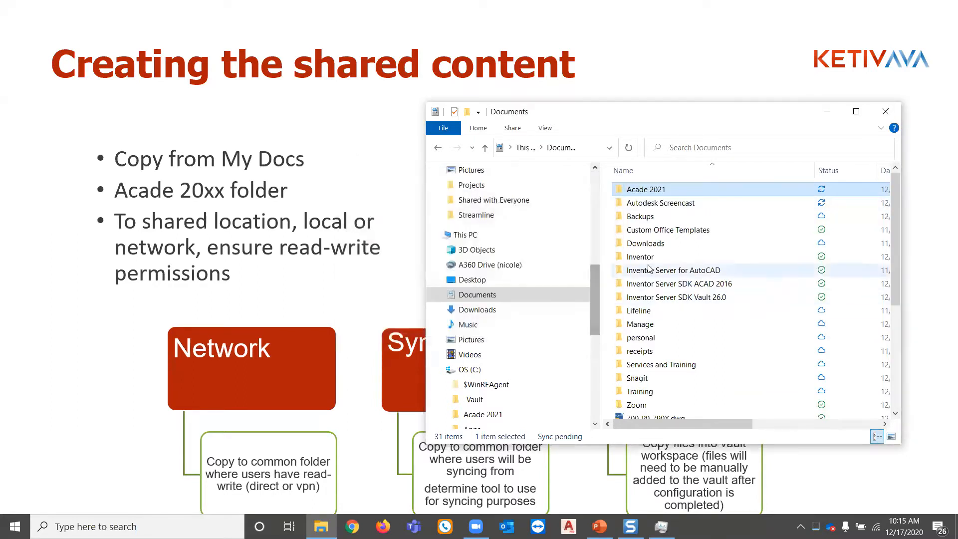
click(641, 216)
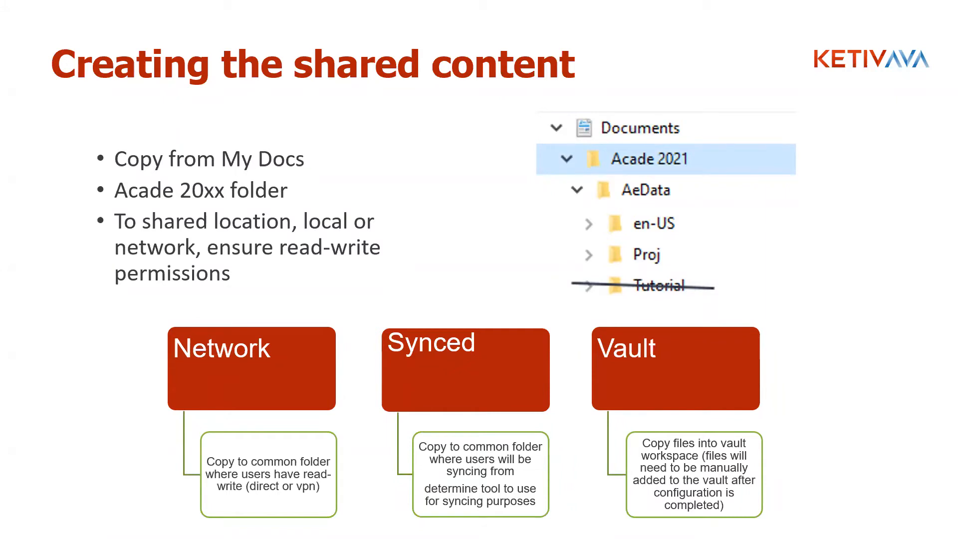
Launch AutoCAD Electrical 2021 again and create a new drawing
key(super)
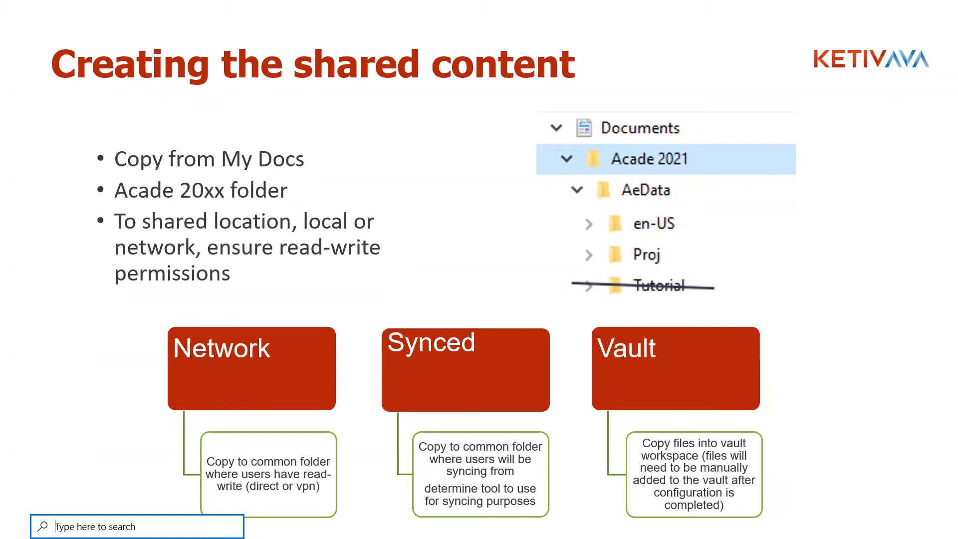
click(220, 315)
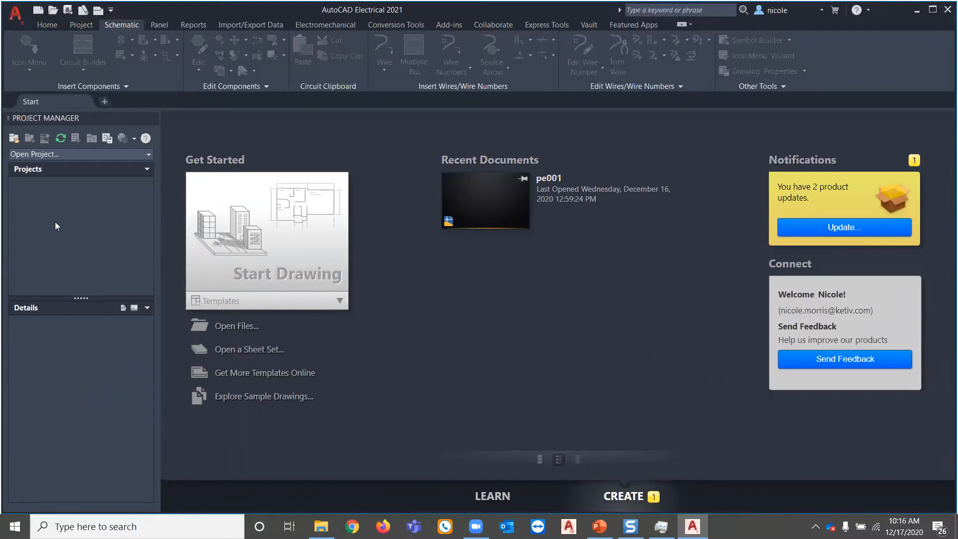
key(ctrl+n)
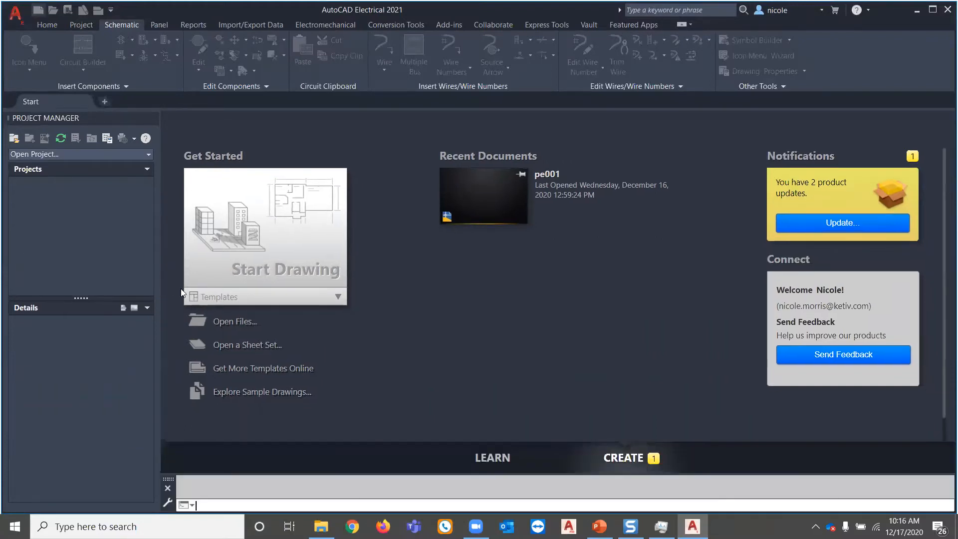
click(644, 379)
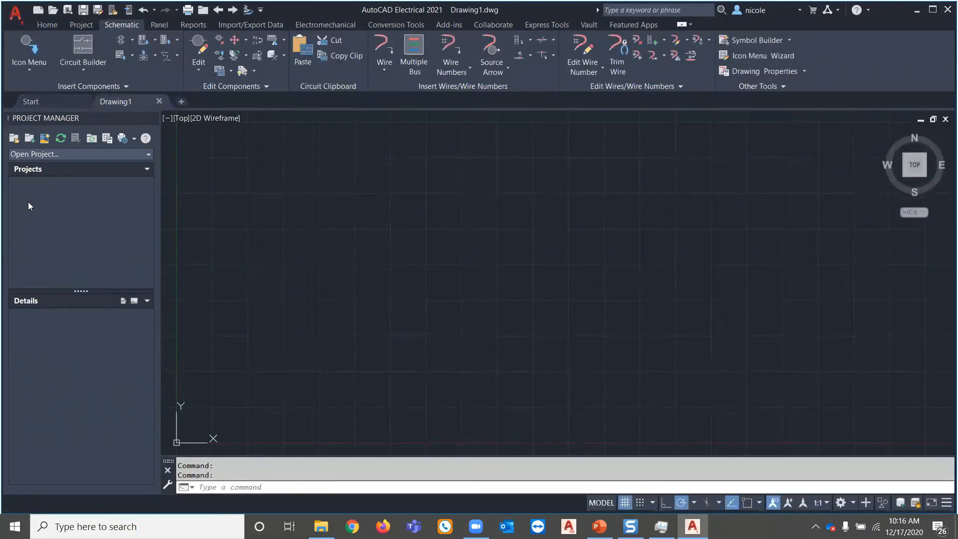
Open the project Nfpademo.wdp from C:\Acade 2021\AeData\Proj\NfpaDemo and skip locating the missing vfd.dwg drawing
click(50, 155)
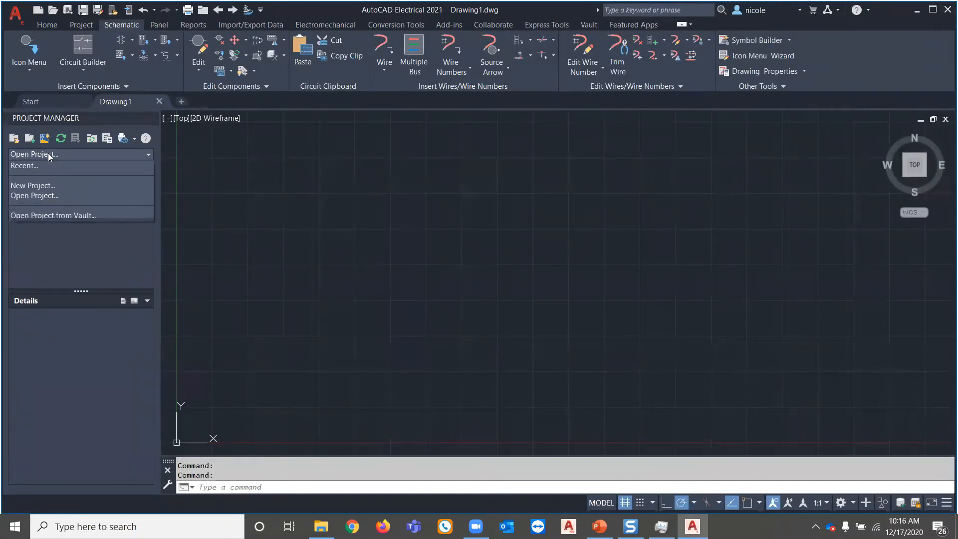
click(34, 196)
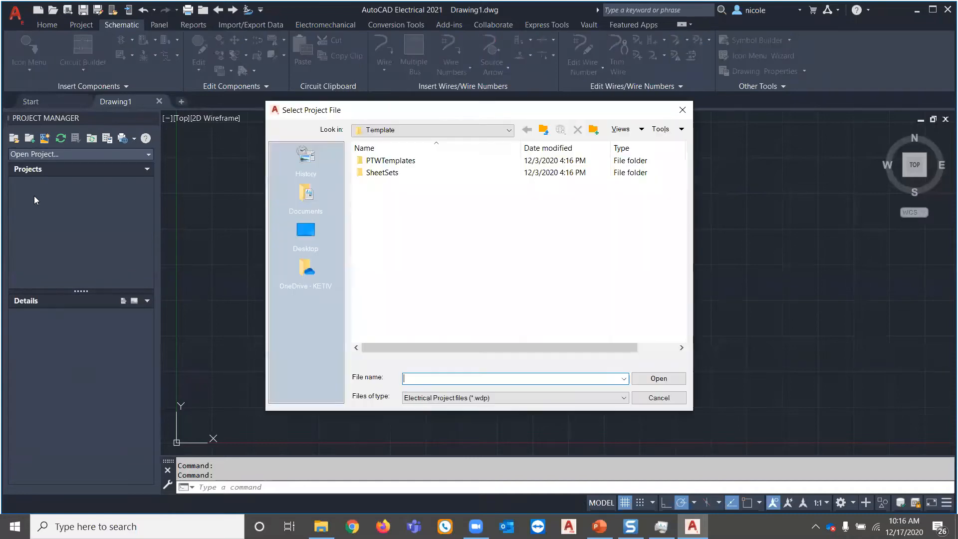
click(380, 131)
click(394, 162)
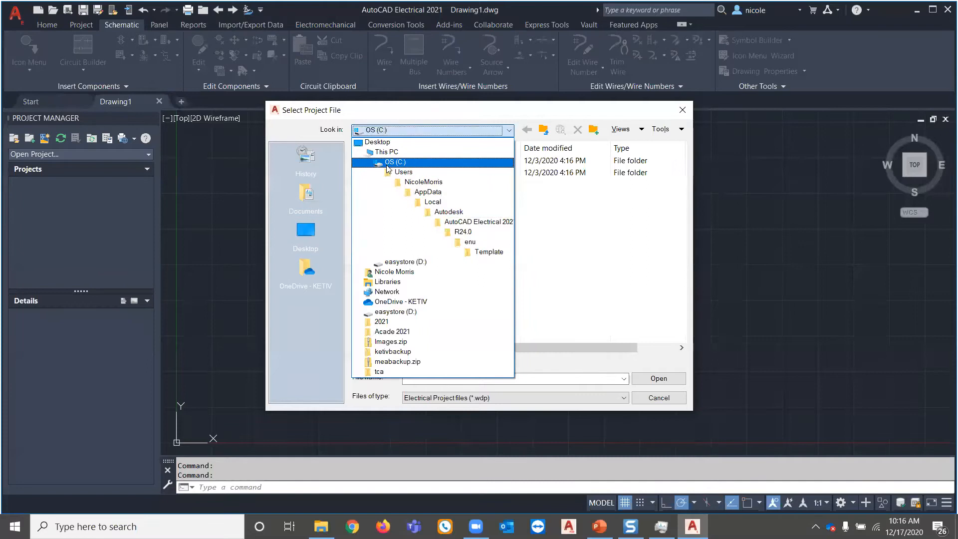
double_click(372, 185)
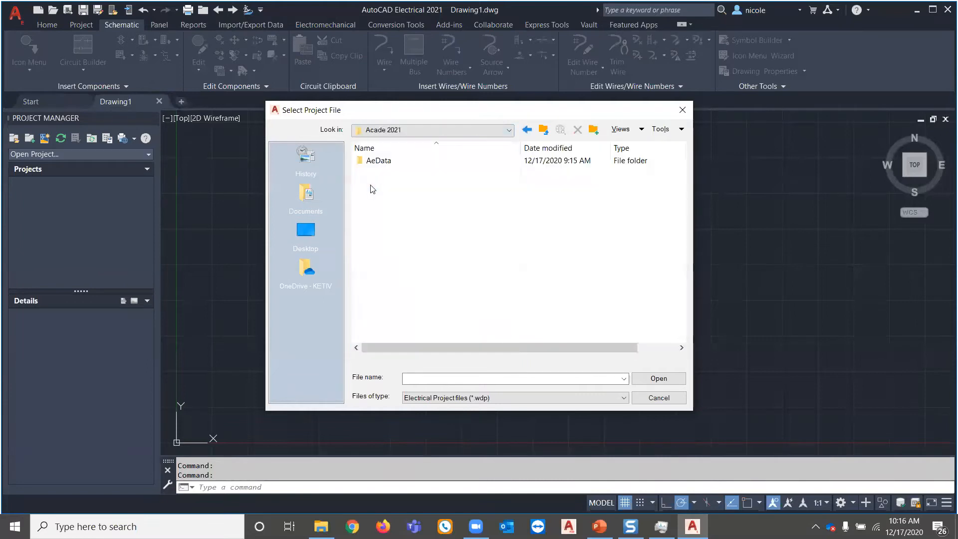
double_click(361, 161)
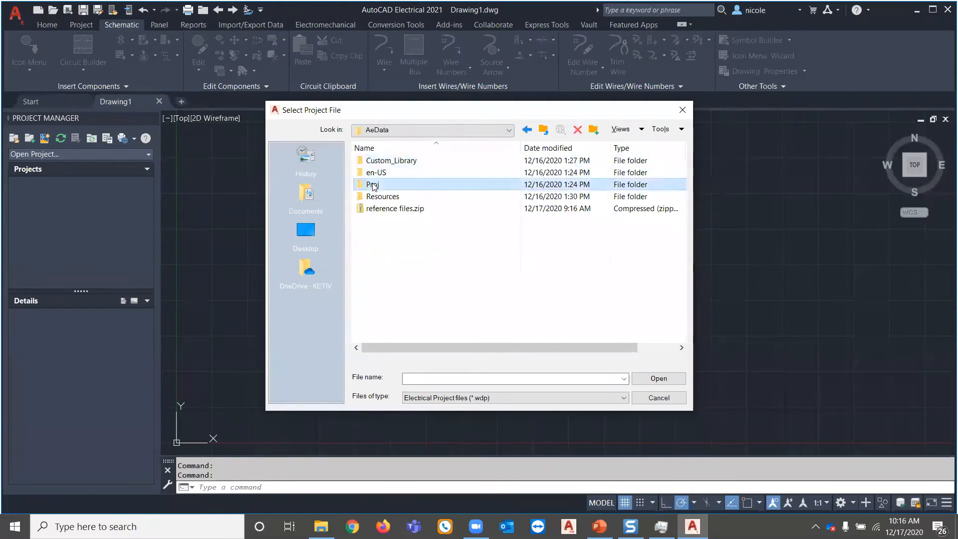
double_click(372, 184)
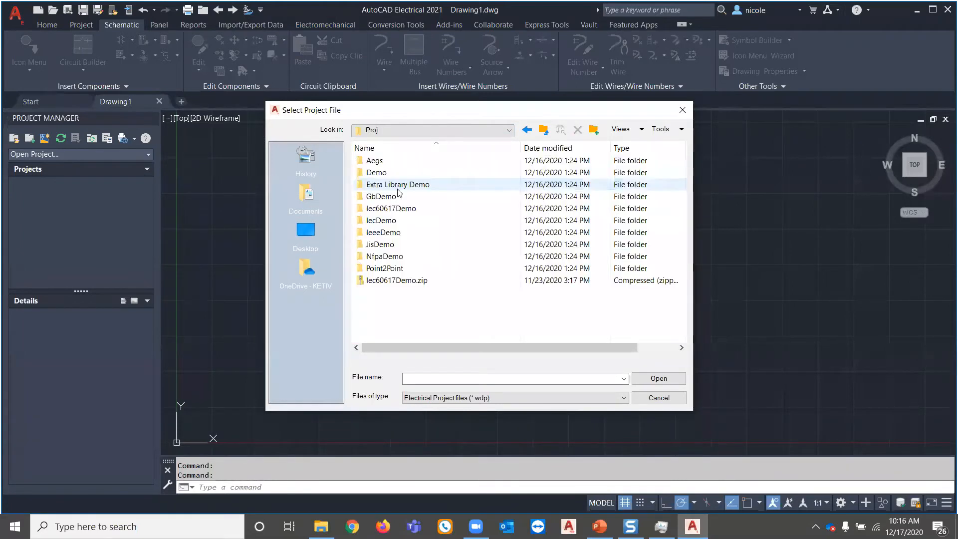
double_click(386, 257)
click(380, 161)
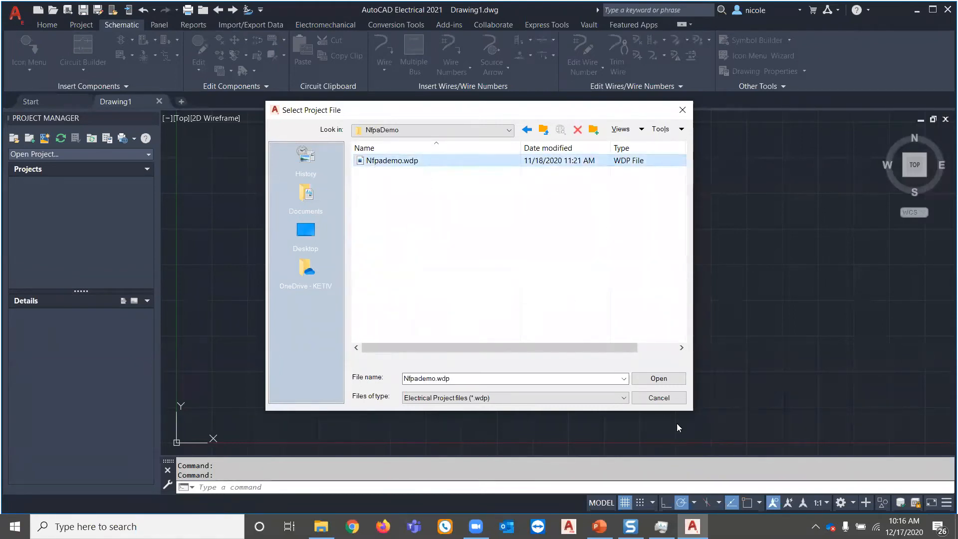
click(649, 380)
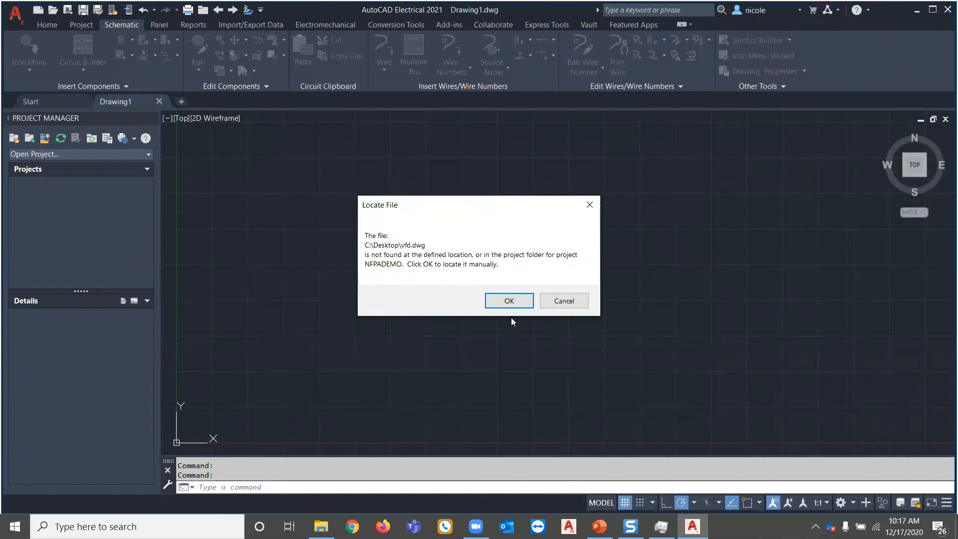
click(510, 301)
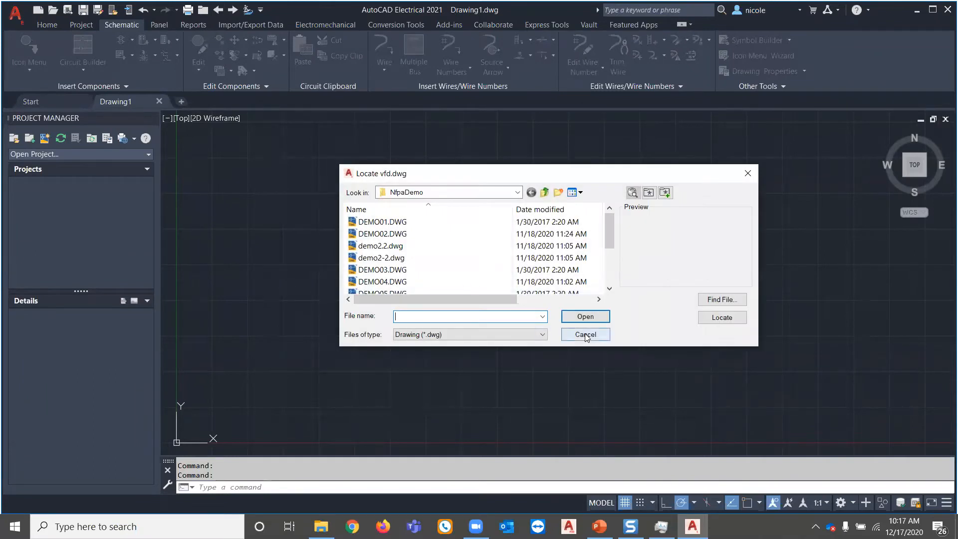
click(586, 335)
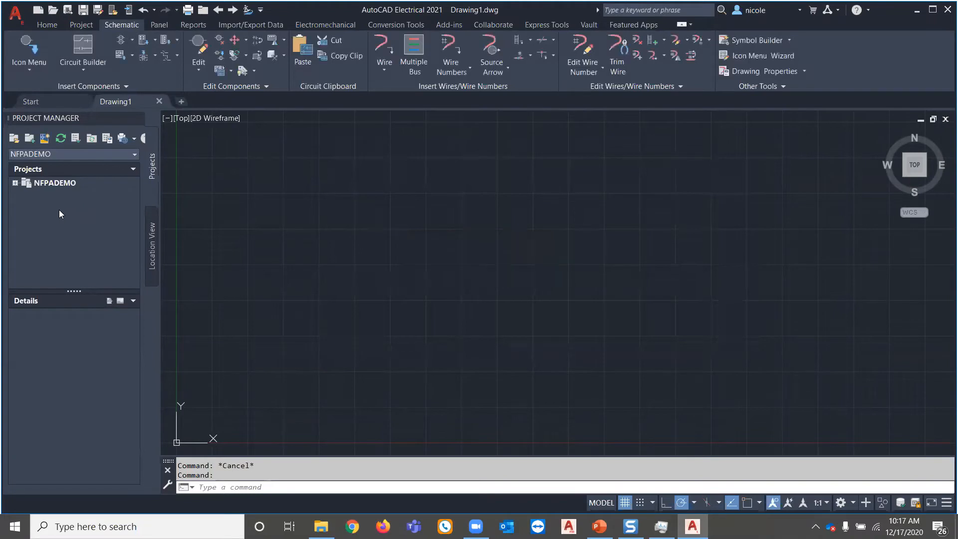
Check the environment settings file path in the NFPADEMO project's current settings
right_click(37, 183)
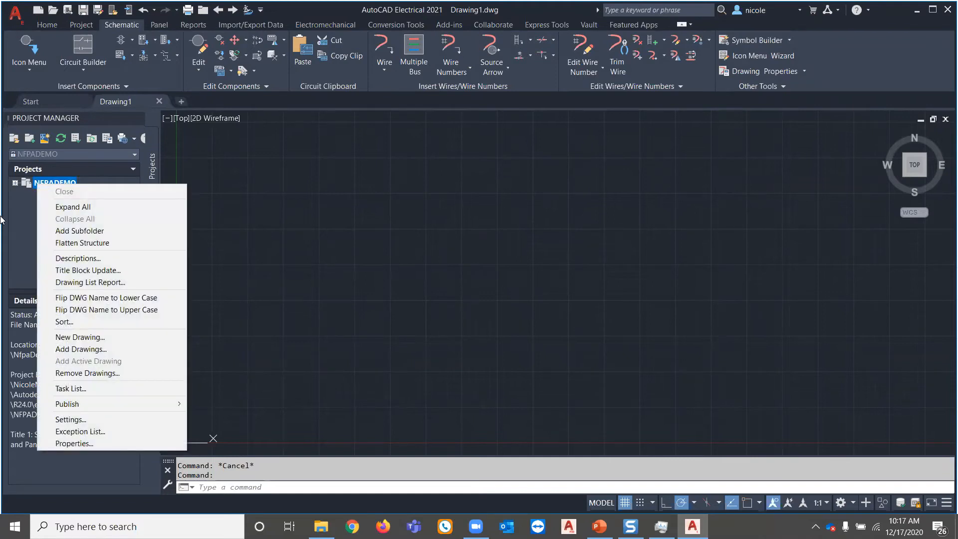
click(70, 420)
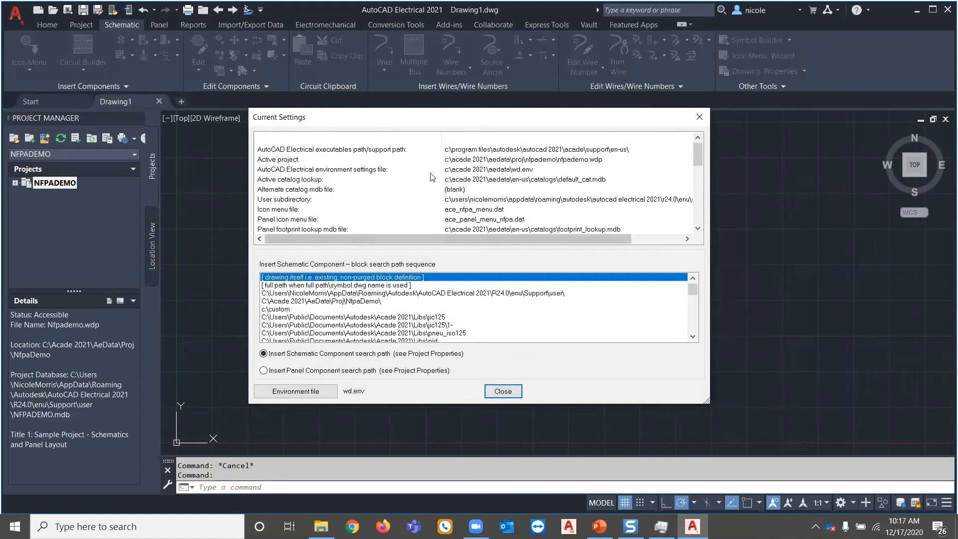
click(454, 172)
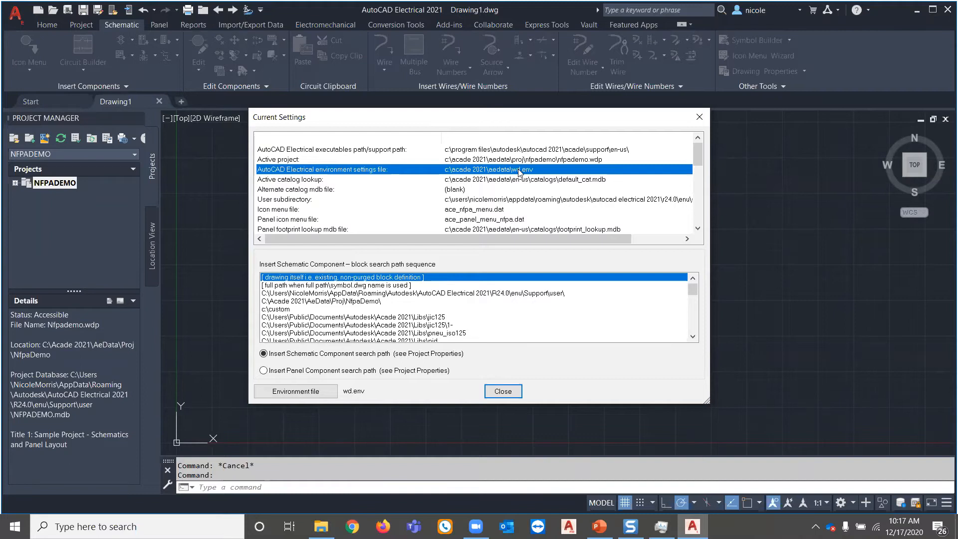
Switch to File Explorer, inspect the user profile's Documents folder under C:\Users, and close that window and the project's current settings
click(321, 527)
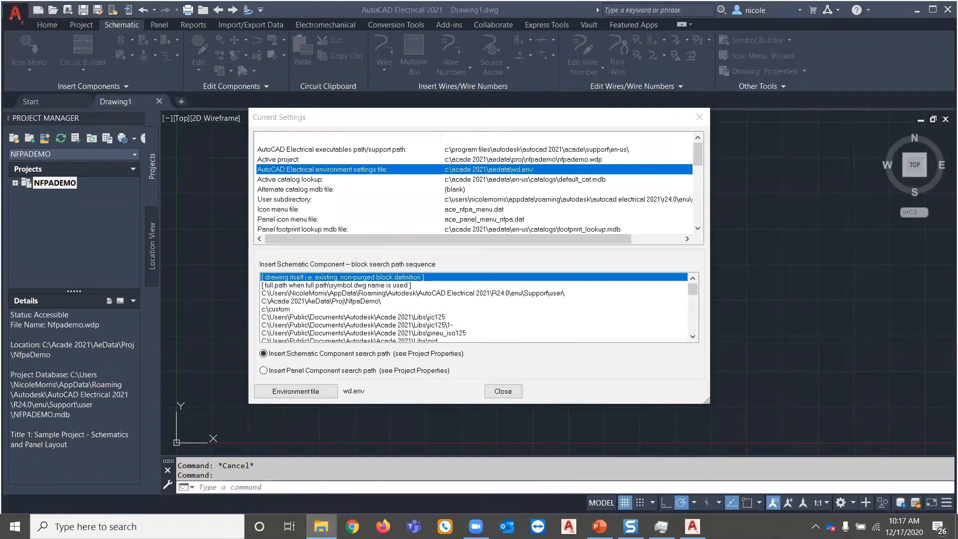
click(646, 75)
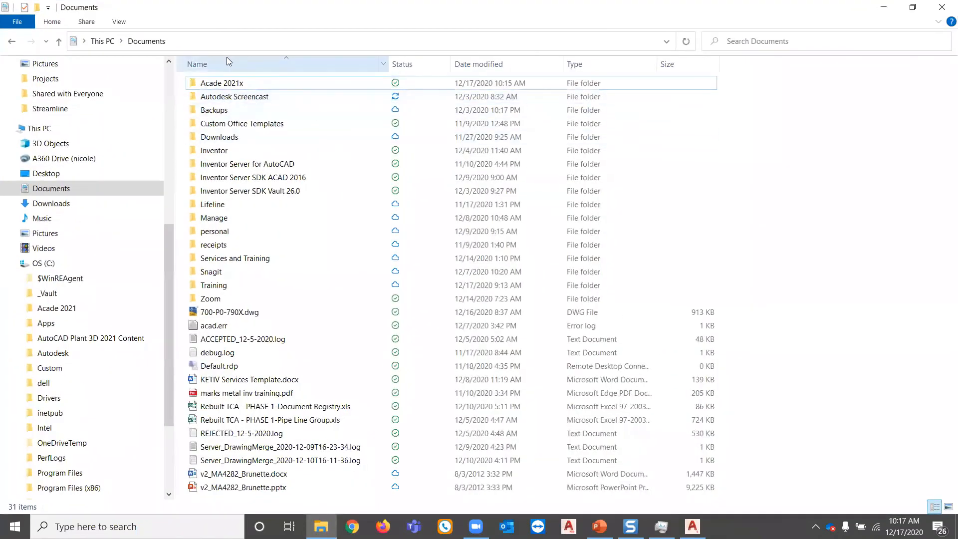
click(287, 44)
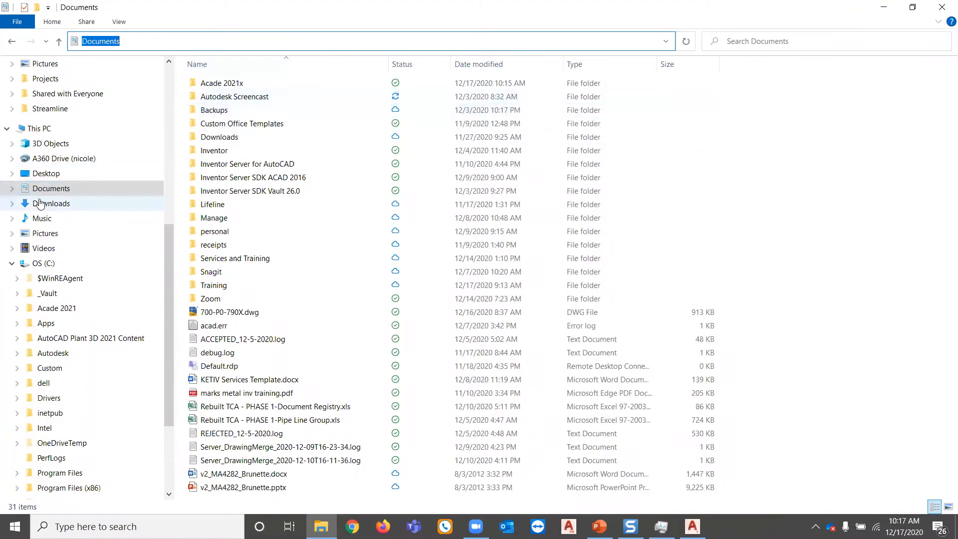
scroll(45, 430, down, 3)
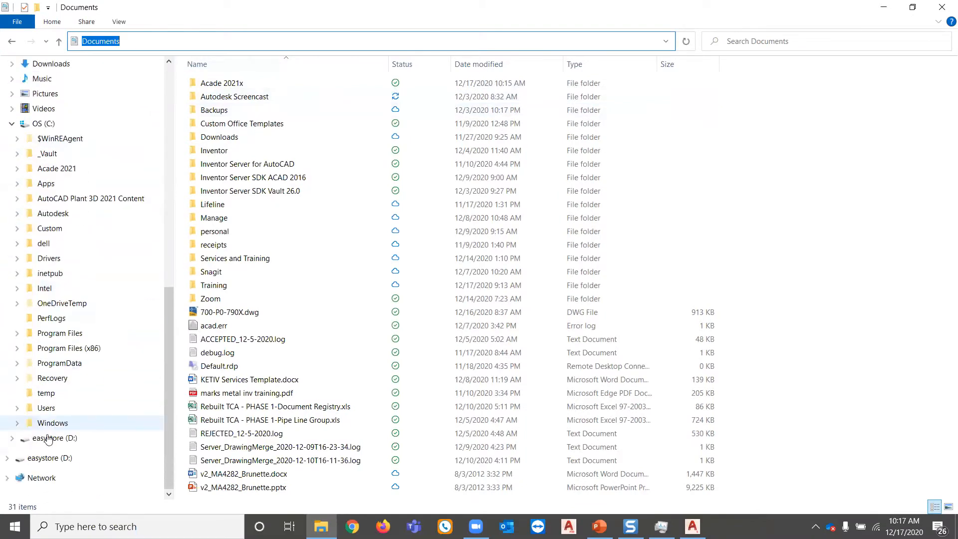
click(46, 407)
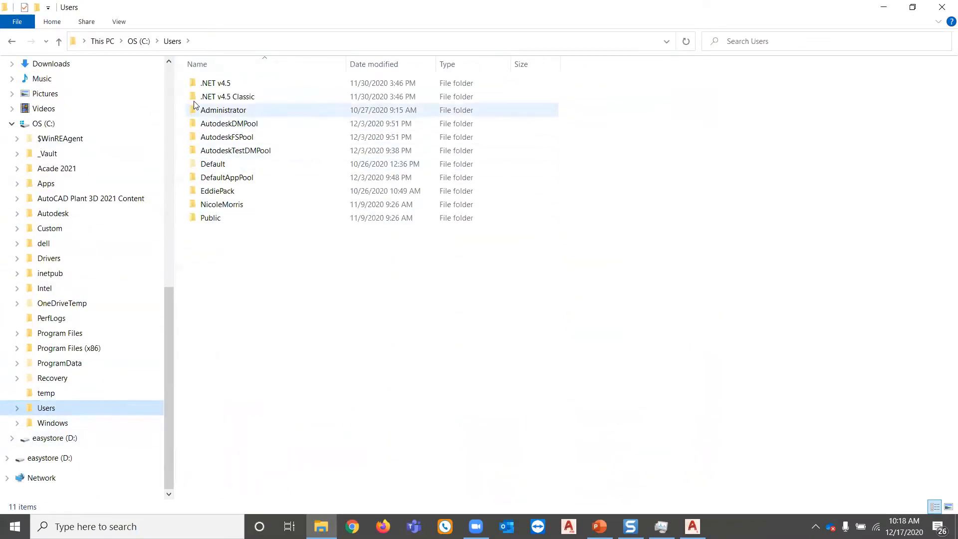
double_click(217, 206)
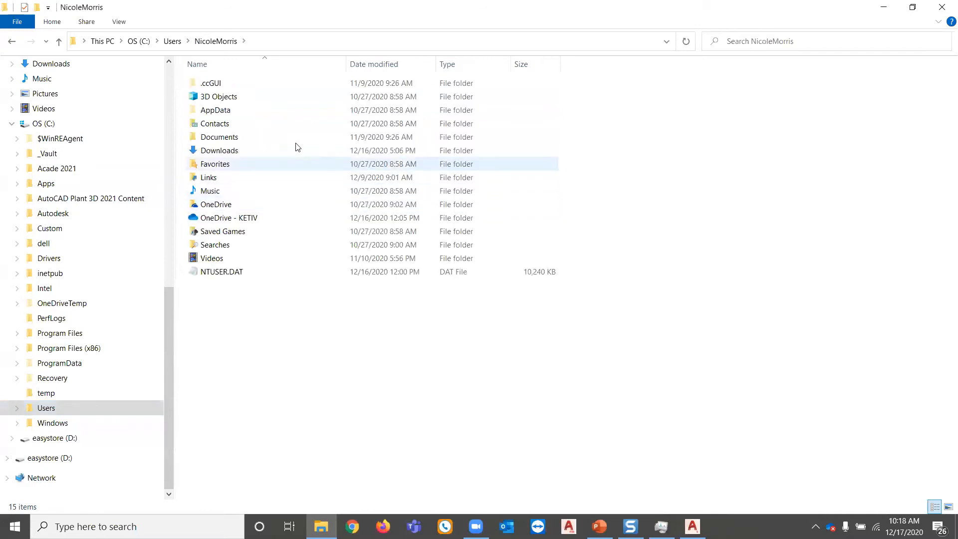
double_click(215, 138)
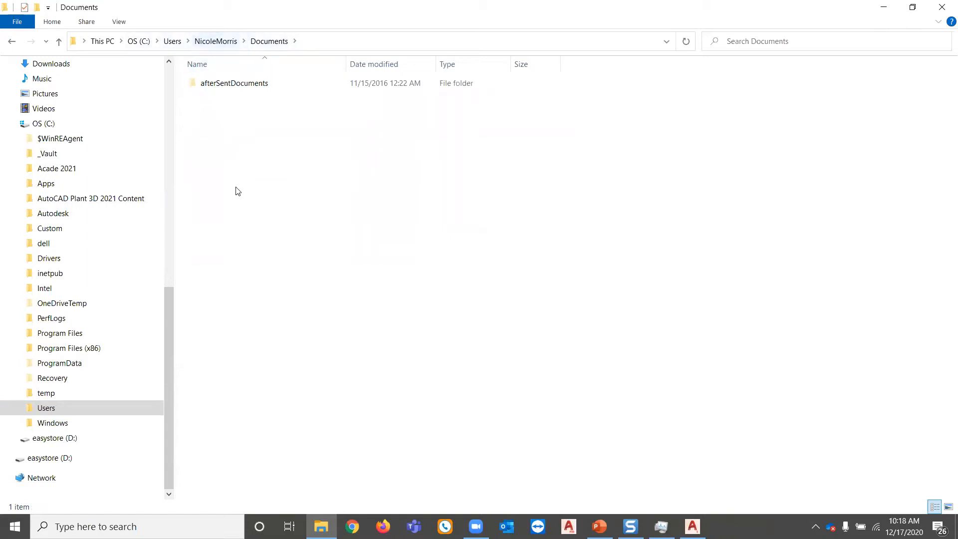
click(941, 8)
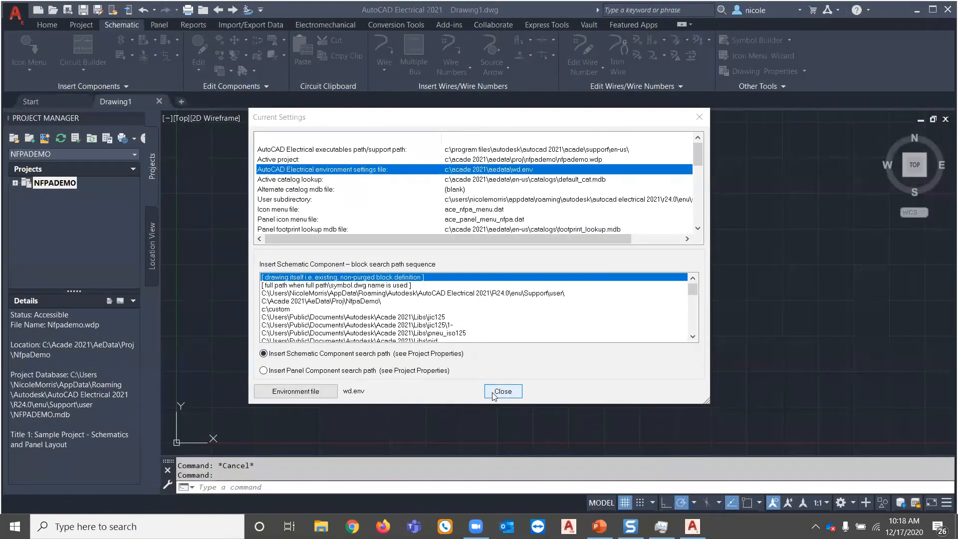
click(502, 391)
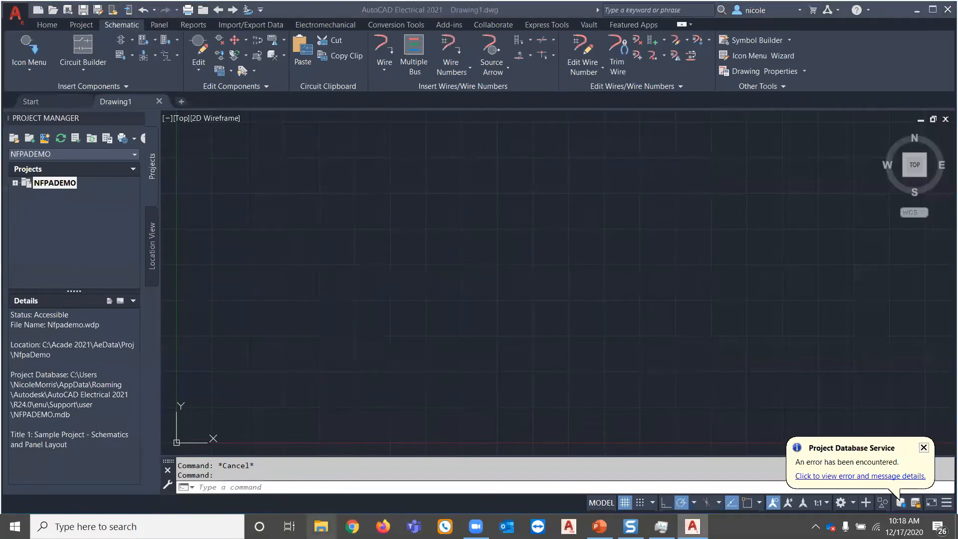
Look at the folders on the C: drive in a new File Explorer window and put the window away
key(super+e)
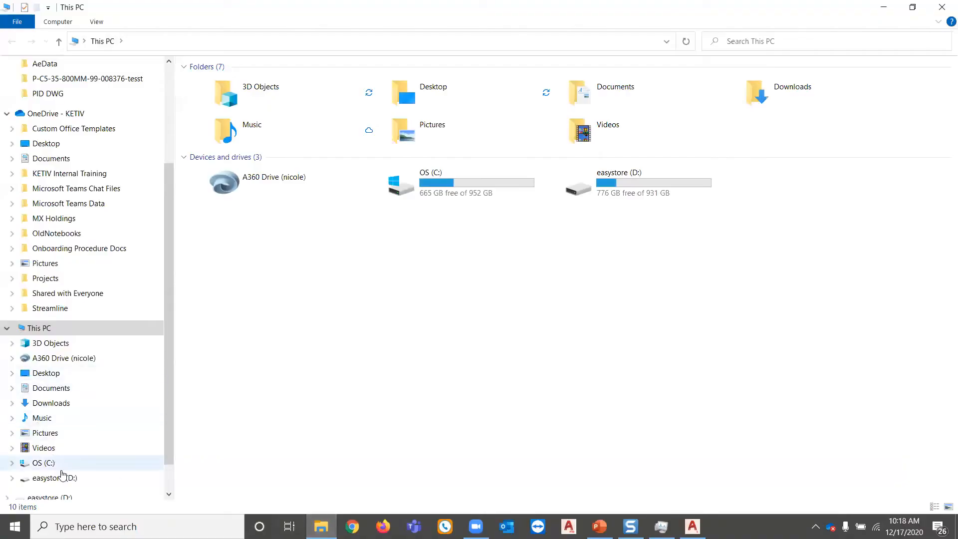
click(43, 464)
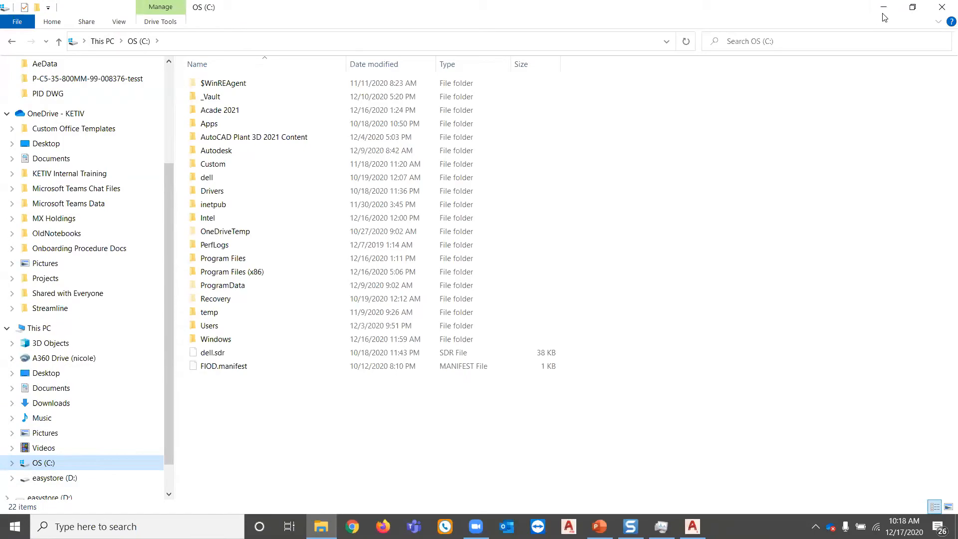
click(884, 7)
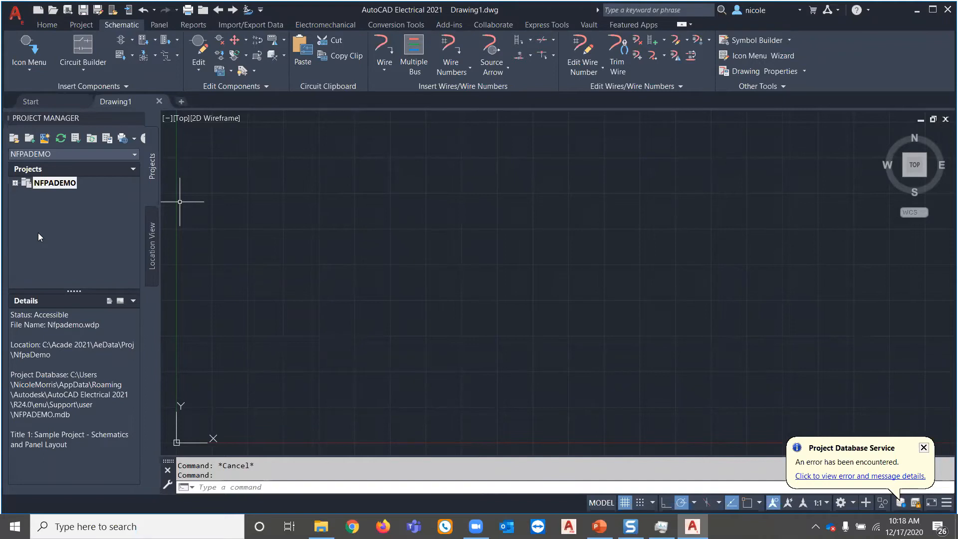
right_click(42, 187)
click(77, 446)
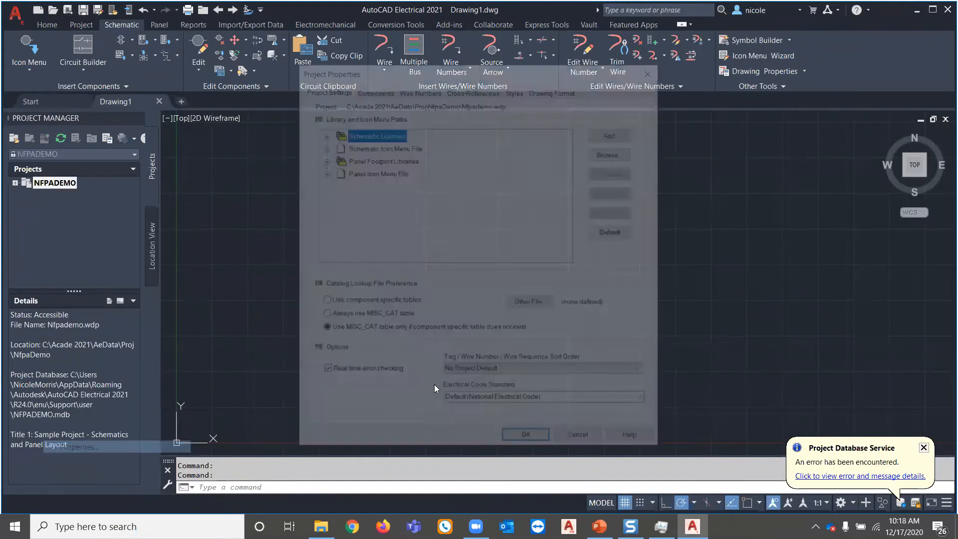
click(579, 442)
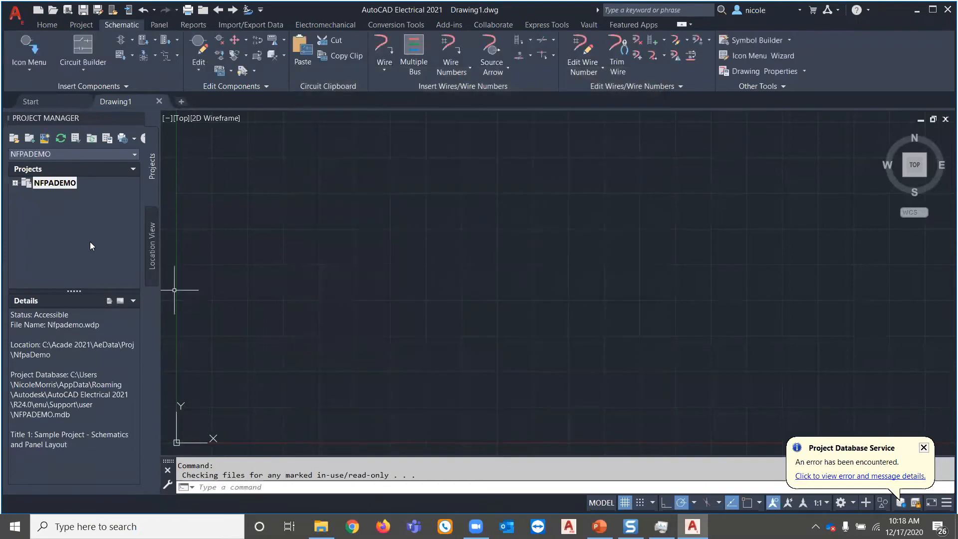
Check the environment settings file and active catalog lookup paths in the NFPADEMO project's settings again, and close them
right_click(55, 183)
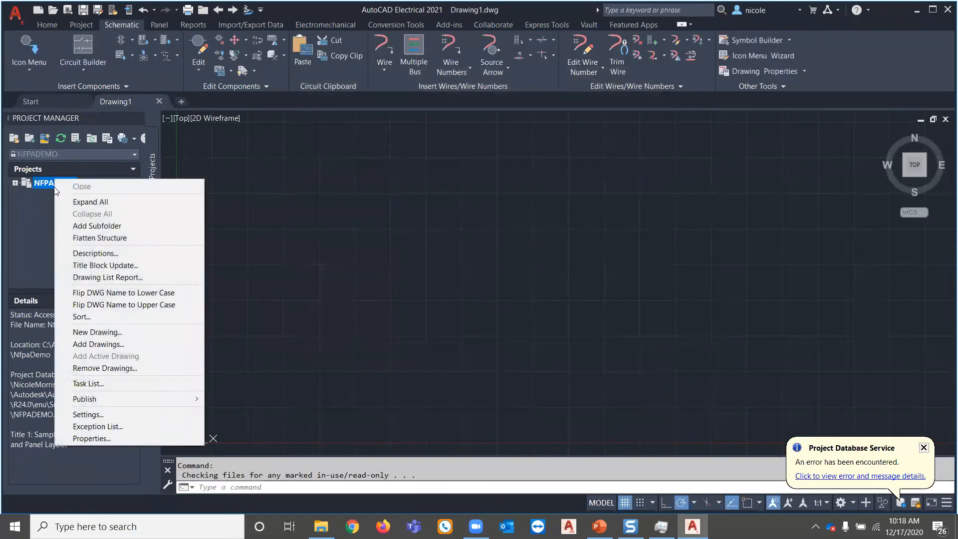
click(88, 416)
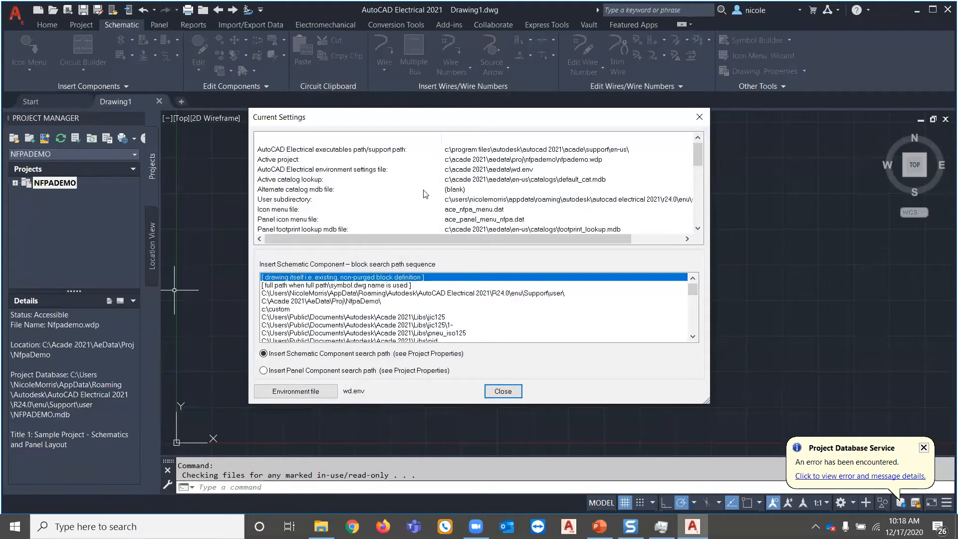
click(478, 169)
click(552, 182)
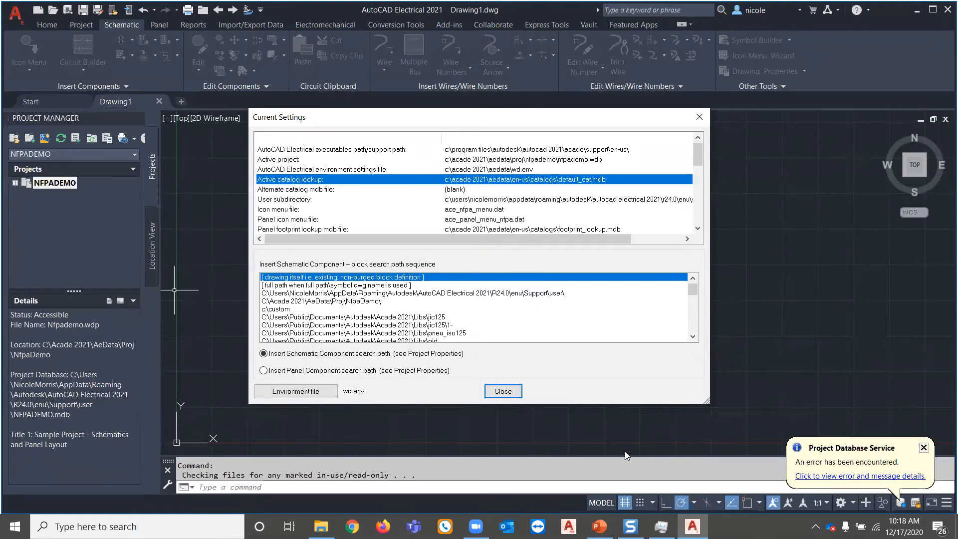
click(509, 393)
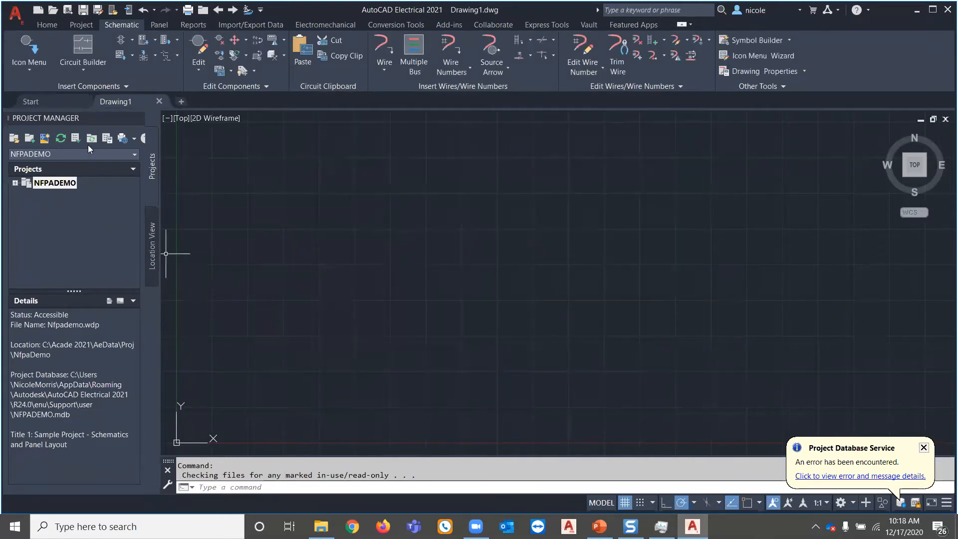
Start Insert PLC Module, accept the WD_M block with matching project settings, check the PLC database path, and cancel the insertion
click(144, 41)
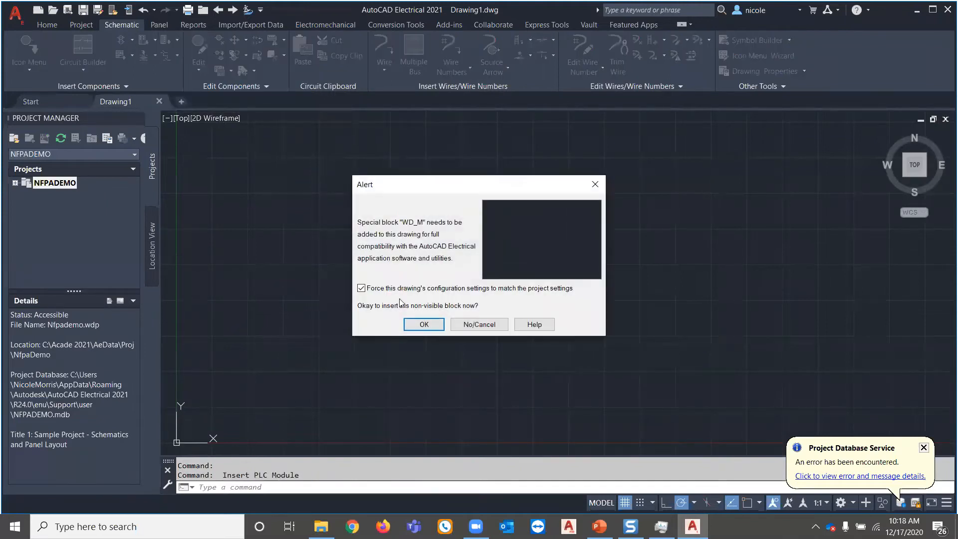
click(411, 325)
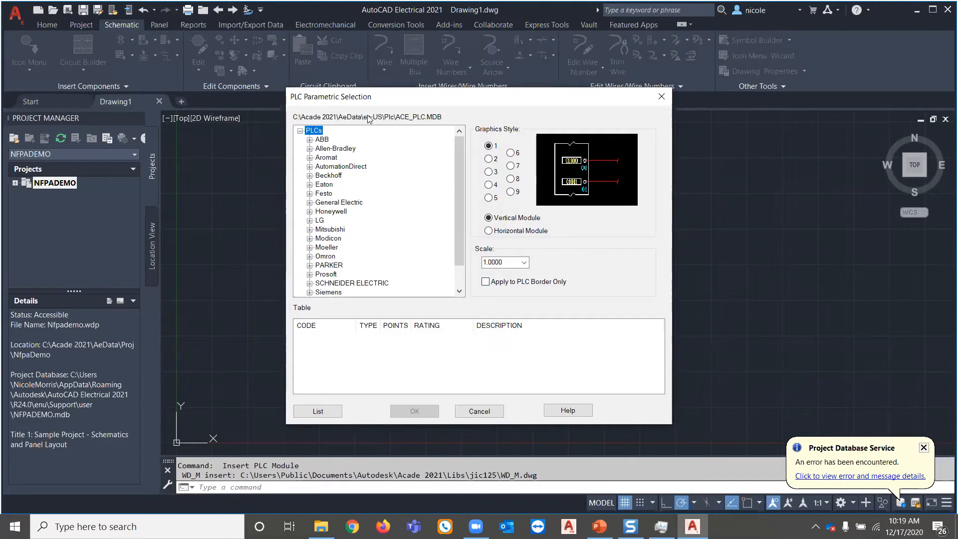
click(480, 411)
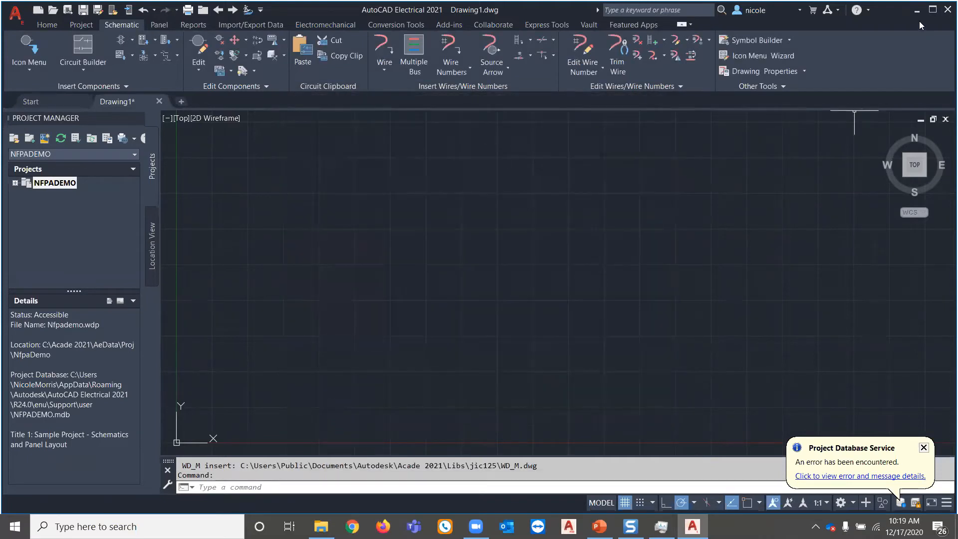
Quit AutoCAD Electrical without saving Drawing1.dwg and open the AeData folder under C:\Acade 2021 in File Explorer
click(944, 12)
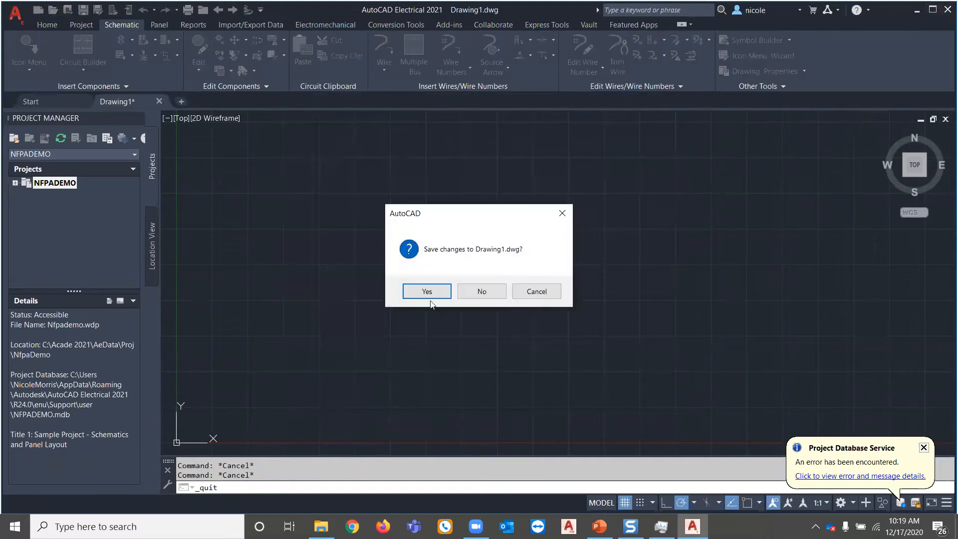
click(482, 292)
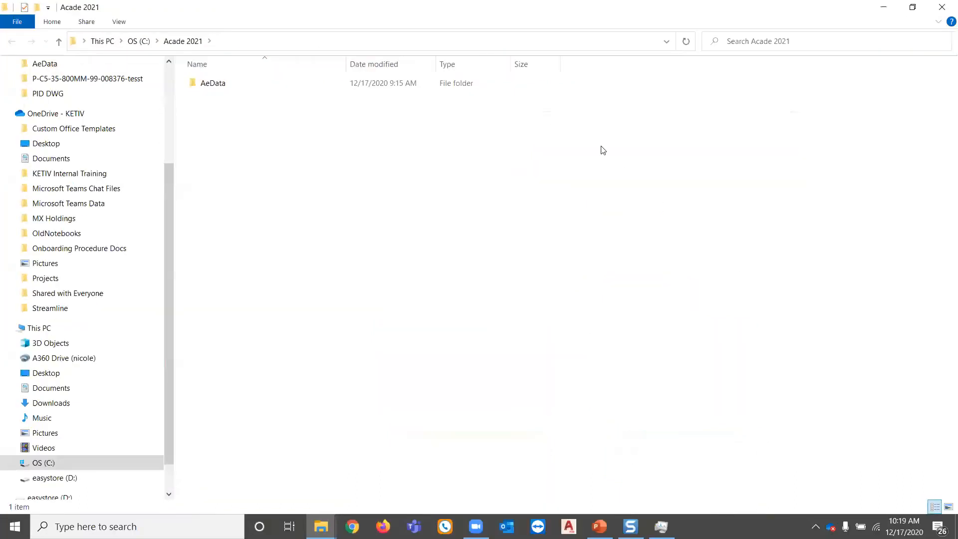
double_click(210, 86)
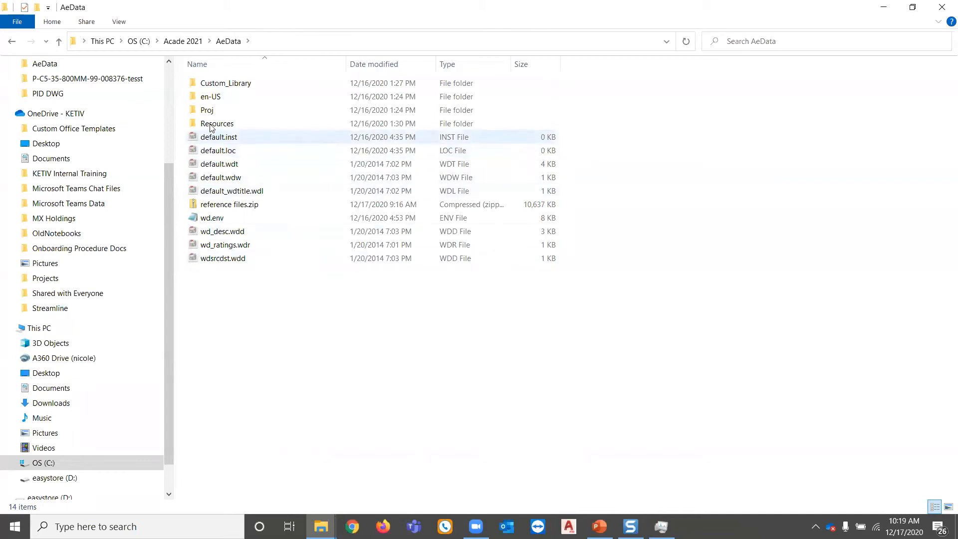
mouse_move(204, 100)
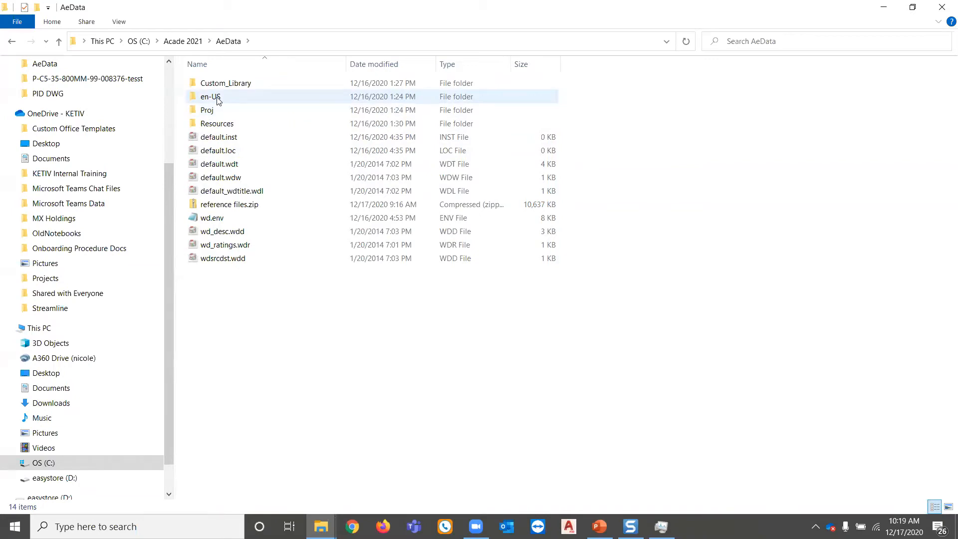
Open the wd.env file from the AeData folder for editing in Notepad++
click(197, 219)
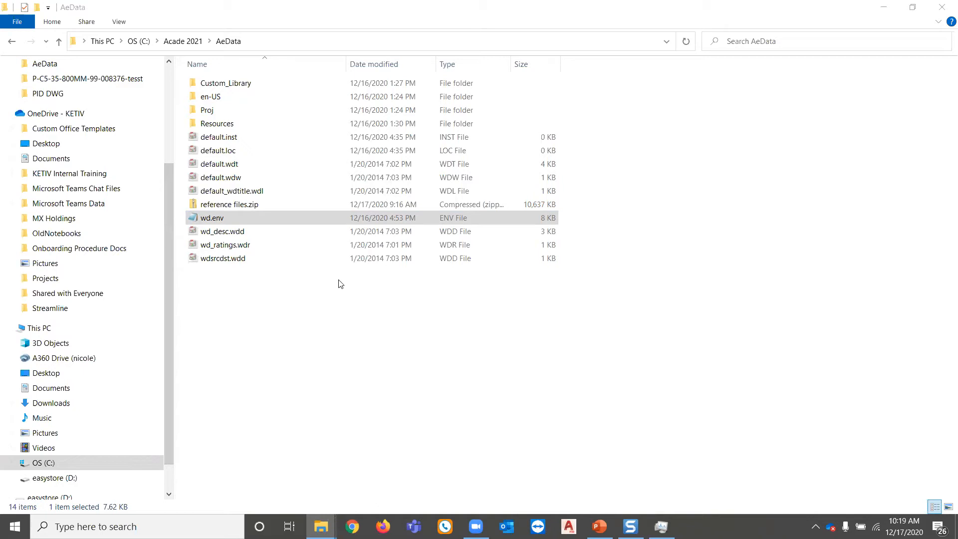
click(204, 220)
right_click(204, 224)
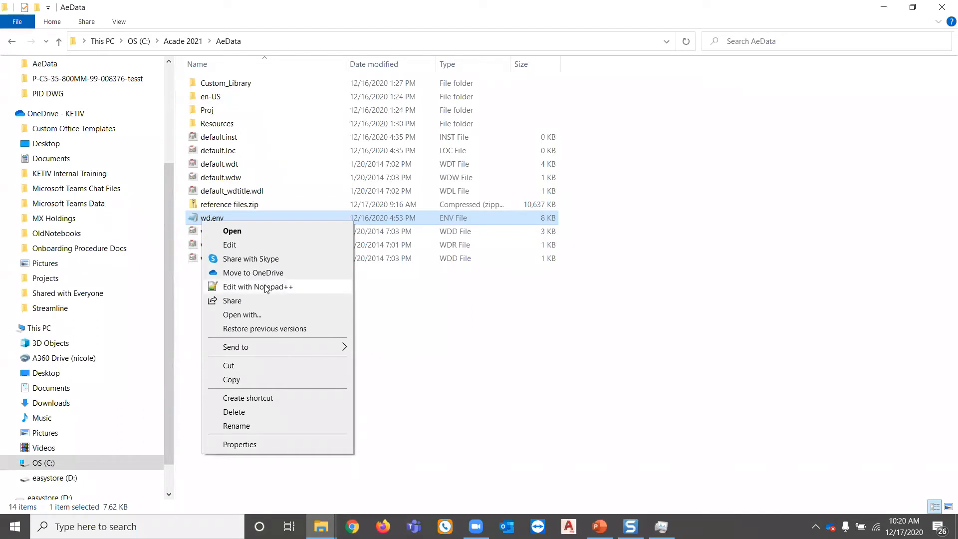
click(239, 288)
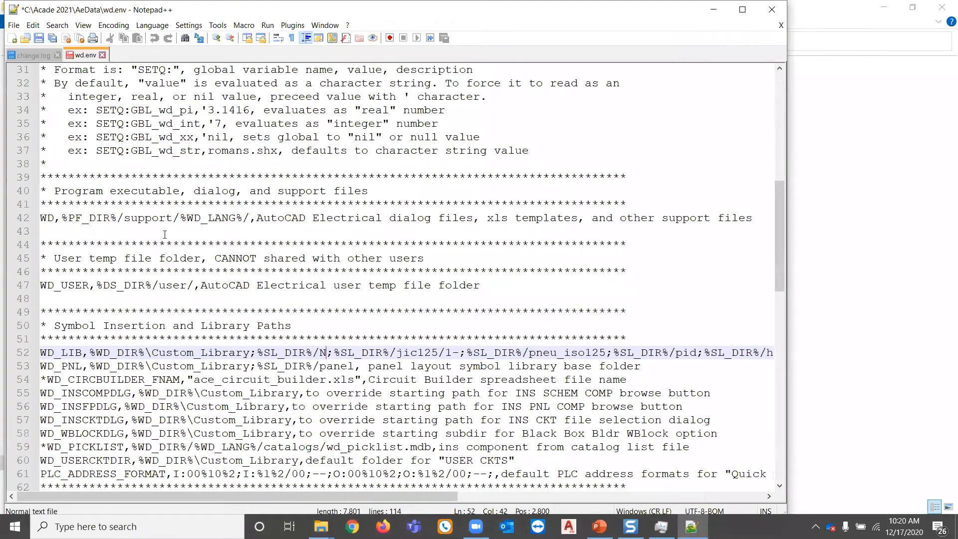
Examine the %PF_DIR%, %DS_DIR%, %WD_DIR% and %SL_DIR% alias definitions at the beginning of wd.env
scroll(180, 219, up, 10)
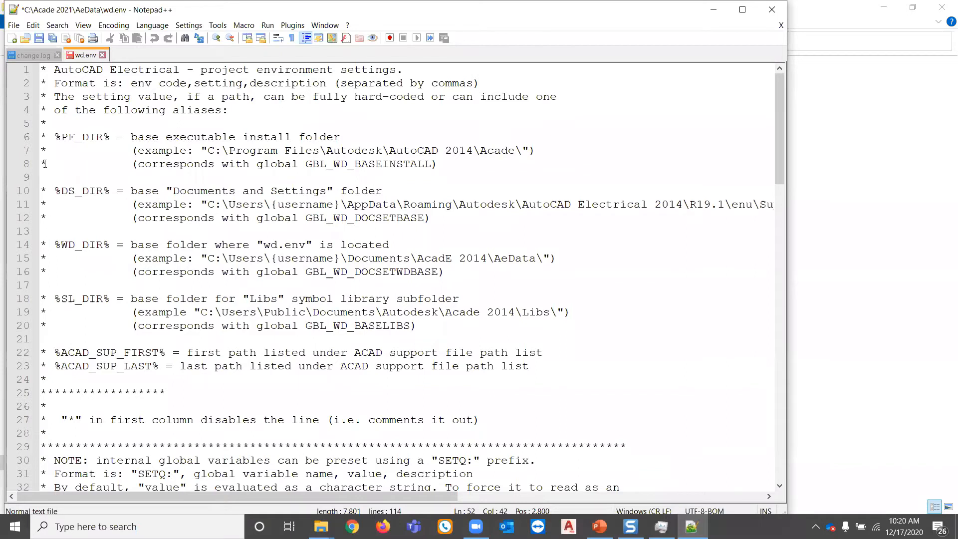
drag(55, 136, 116, 138)
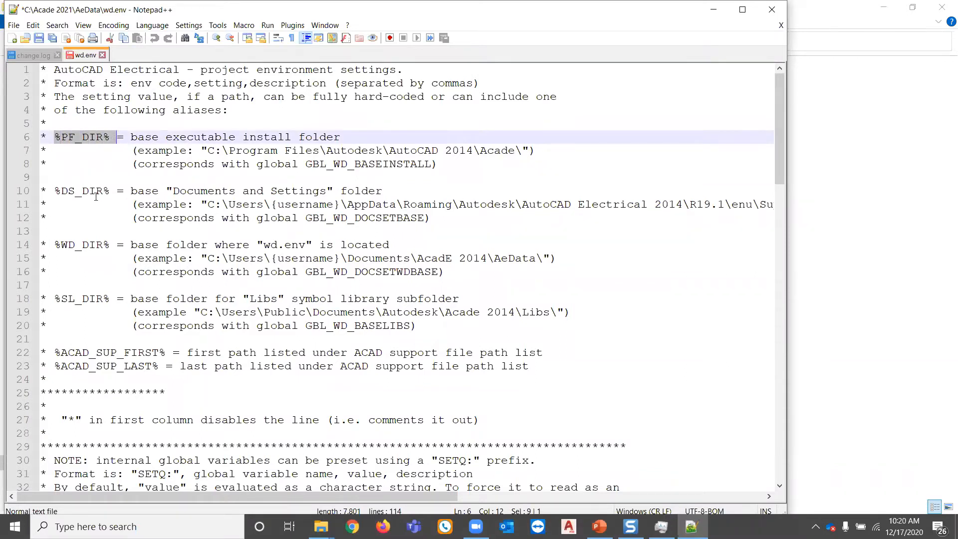
click(80, 148)
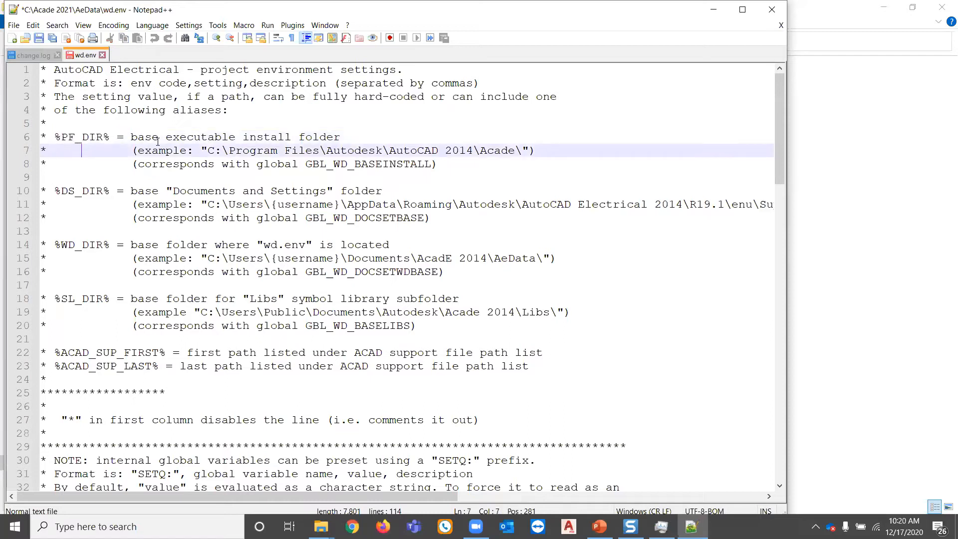
drag(314, 150, 241, 150)
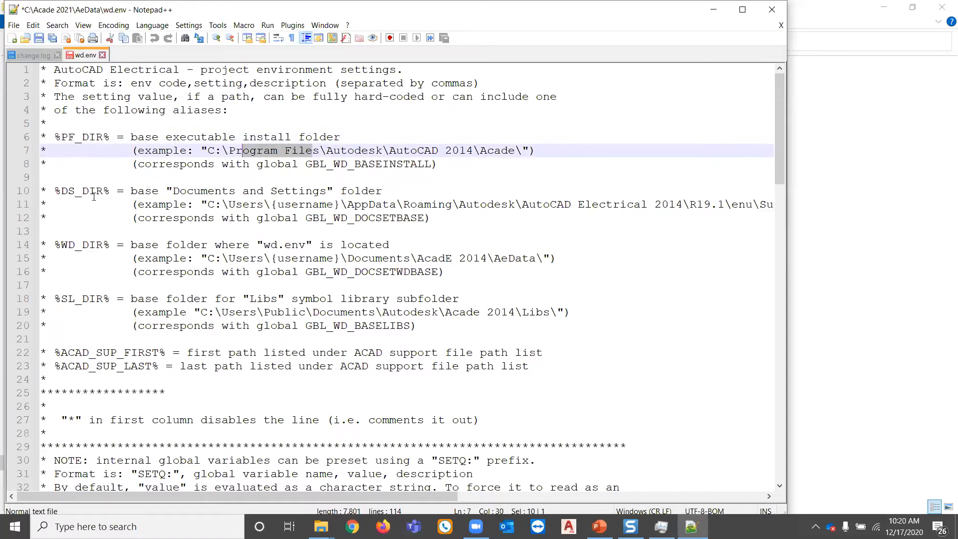
drag(64, 190, 110, 190)
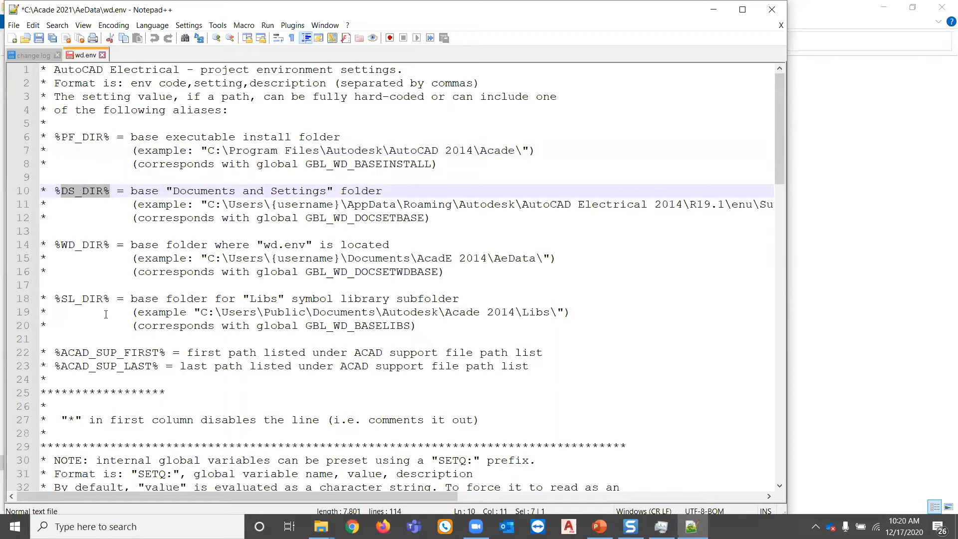
drag(62, 244, 97, 249)
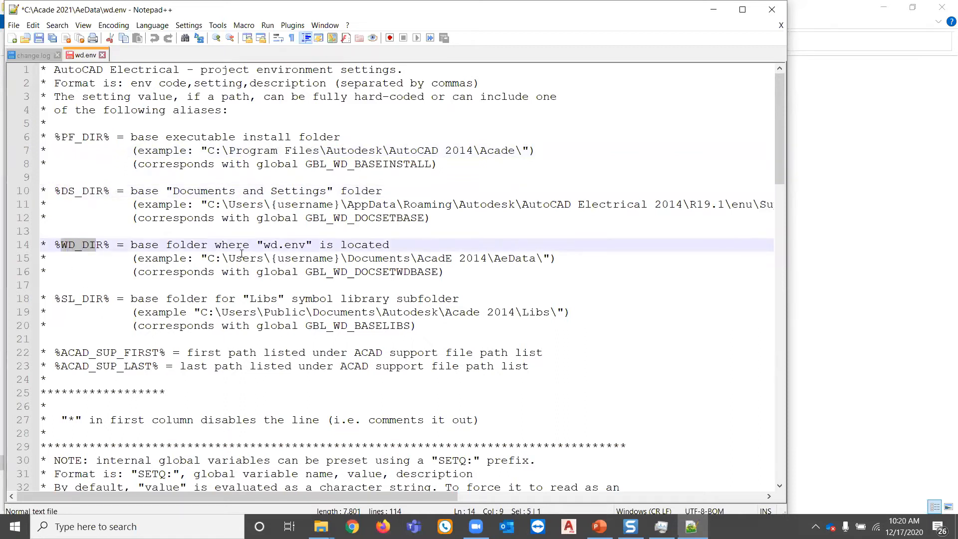
drag(305, 246, 263, 245)
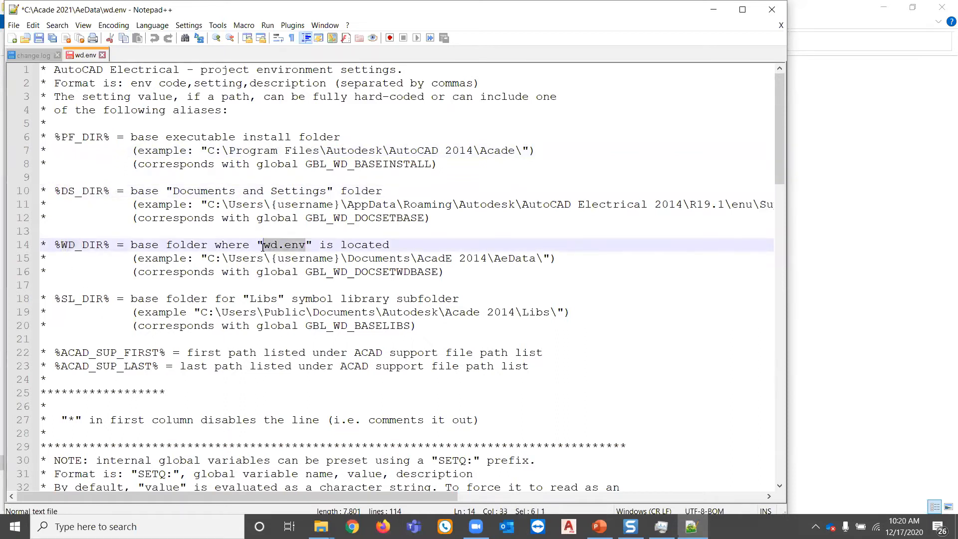
click(292, 247)
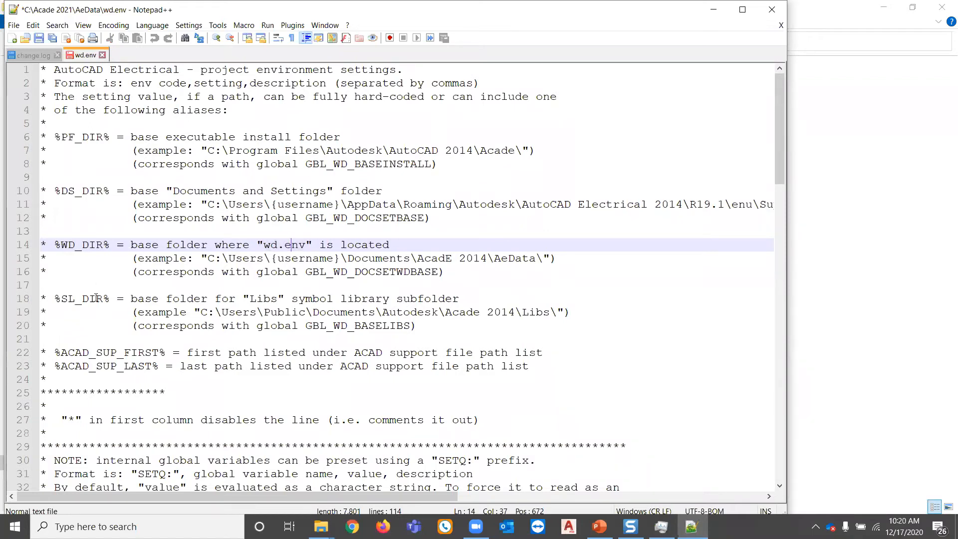
drag(60, 299, 105, 298)
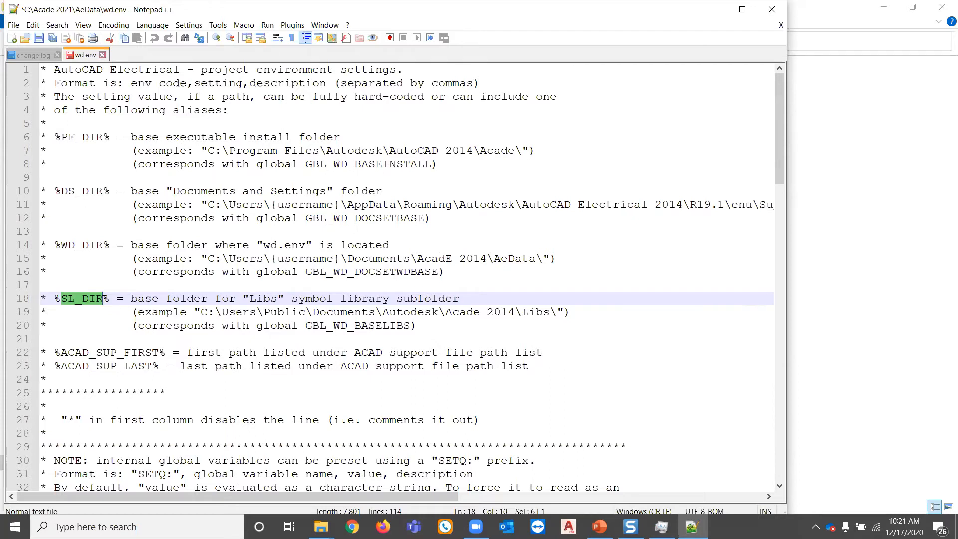
click(131, 299)
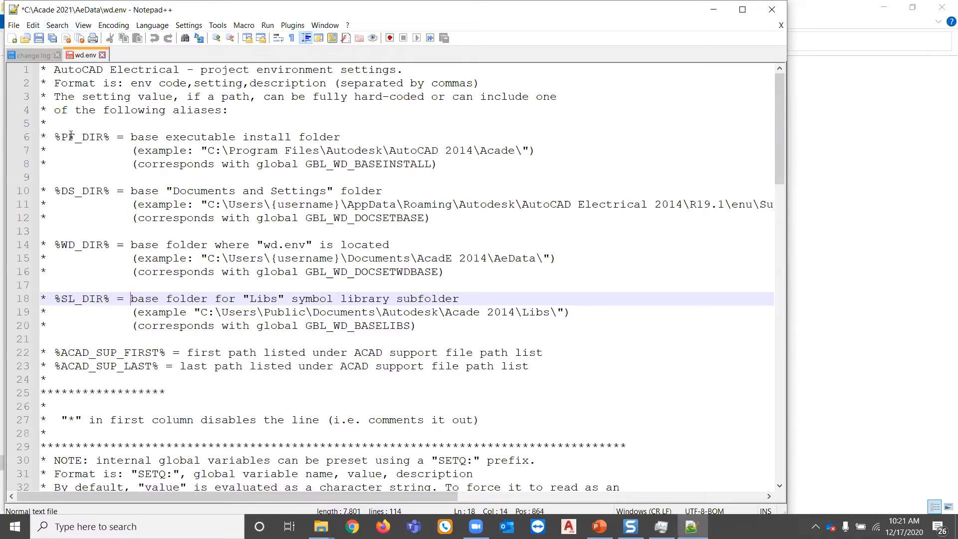
Review the program support files section and the WD_USER temp file folder entry in wd.env
scroll(68, 372, down, 4)
scroll(68, 371, down, 2)
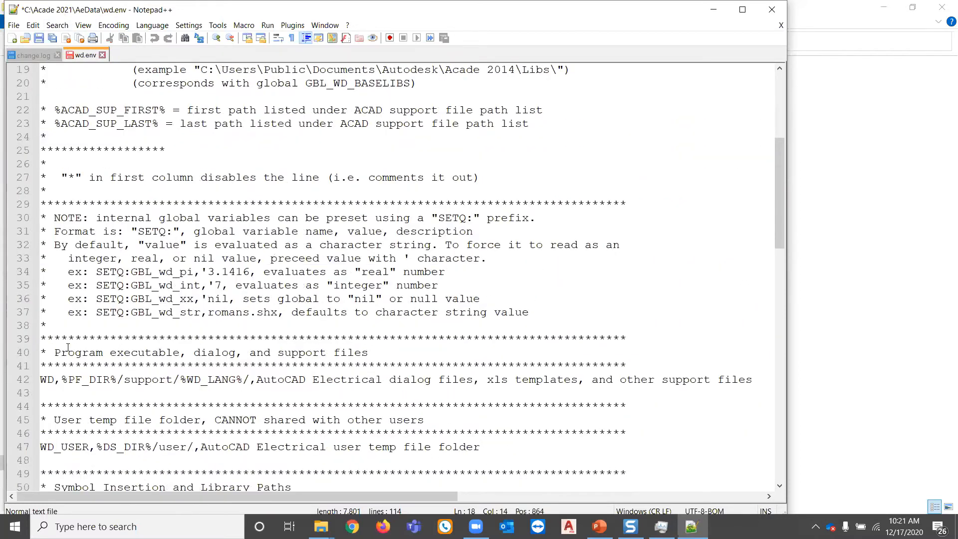
scroll(68, 348, down, 2)
drag(54, 339, 208, 340)
drag(272, 341, 439, 338)
scroll(440, 338, down, 2)
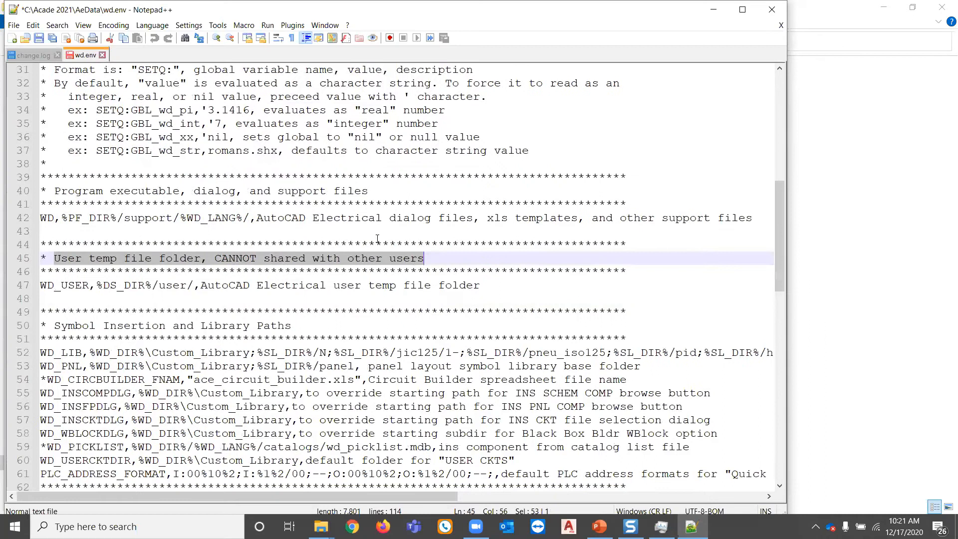
click(91, 284)
drag(47, 285, 297, 280)
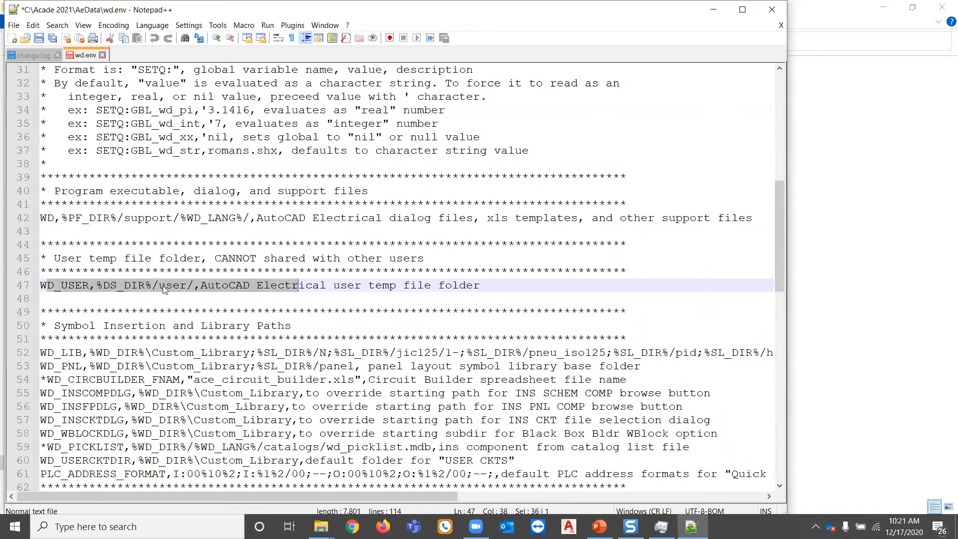
Examine the Symbol Insertion and Library Paths section, reading the WD_LIB line through its full length
scroll(170, 292, down, 4)
click(68, 205)
drag(56, 164, 404, 312)
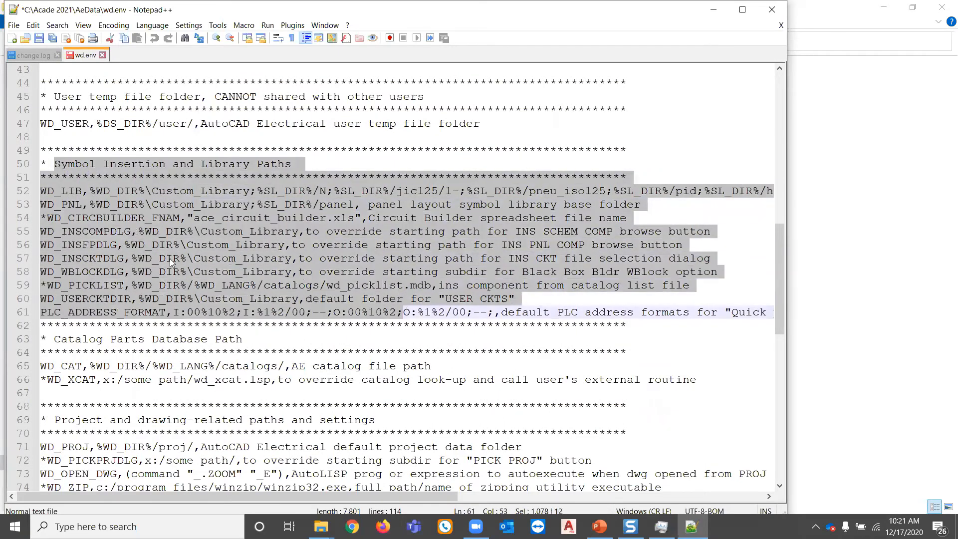
click(141, 229)
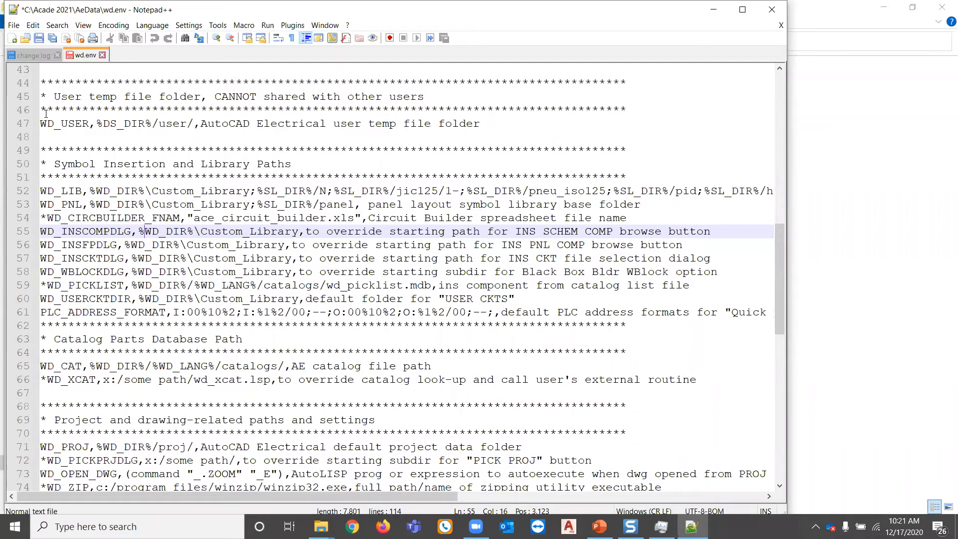
click(87, 193)
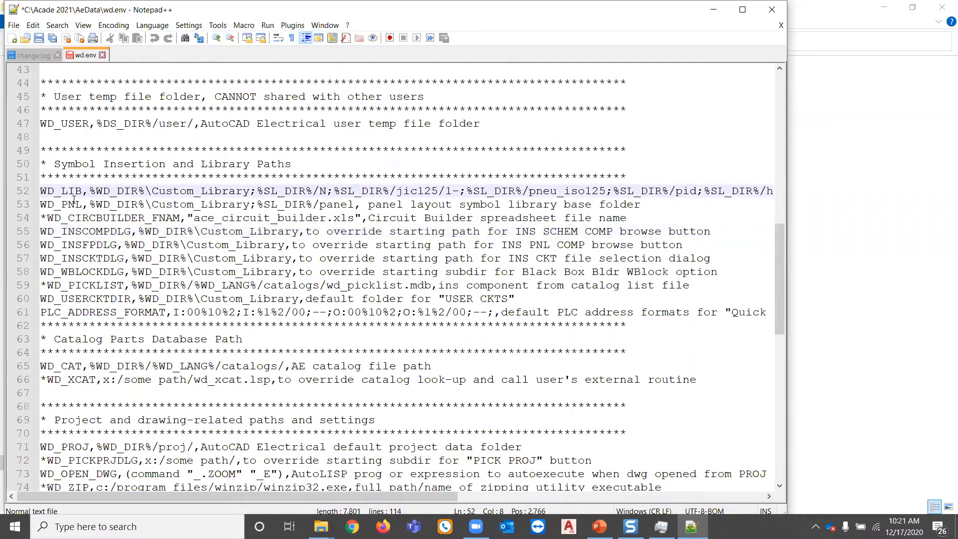
drag(43, 192, 84, 191)
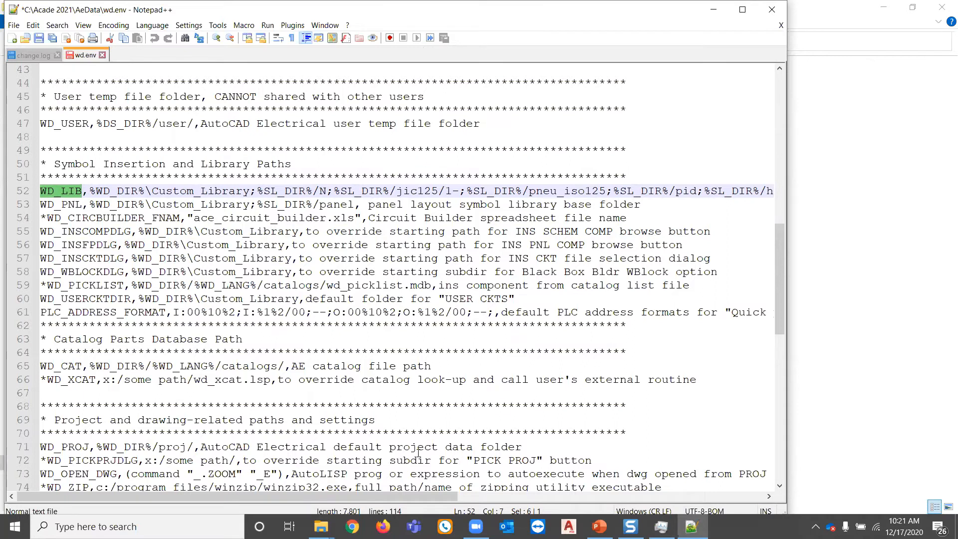
drag(437, 499, 707, 499)
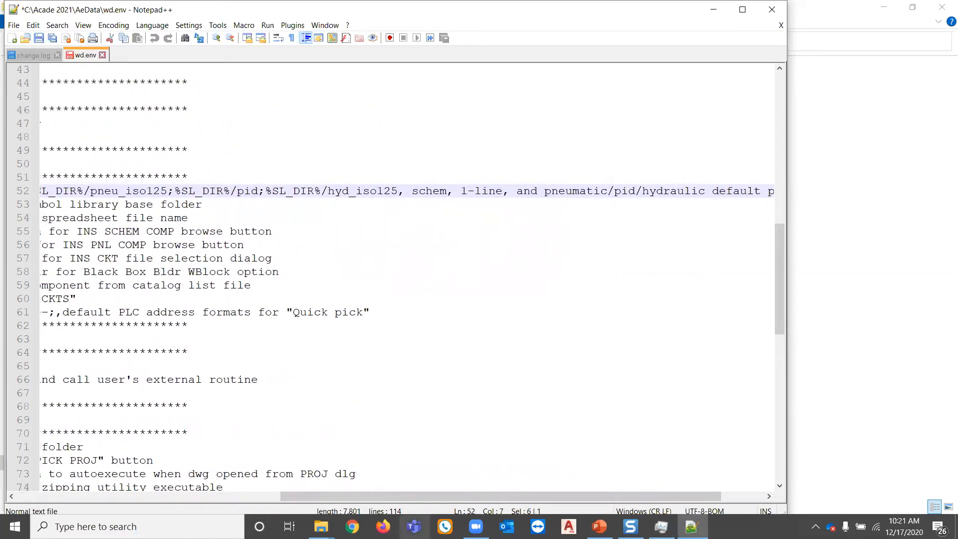
drag(404, 497, 572, 494)
drag(633, 491, 105, 496)
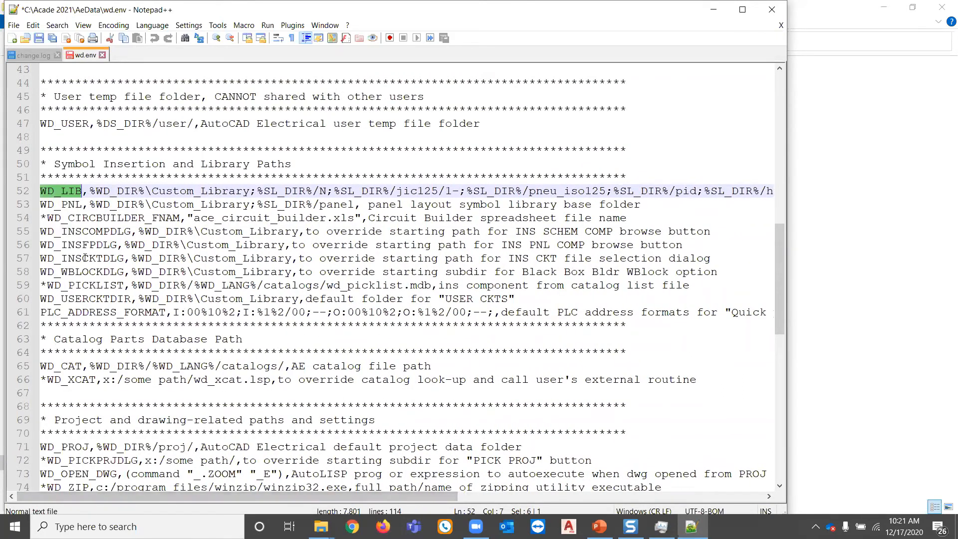
Compare the %WD_DIR%\Custom_Library path in the WD_LIB line with the AeData folder in a reduced File Explorer window
drag(89, 191, 249, 191)
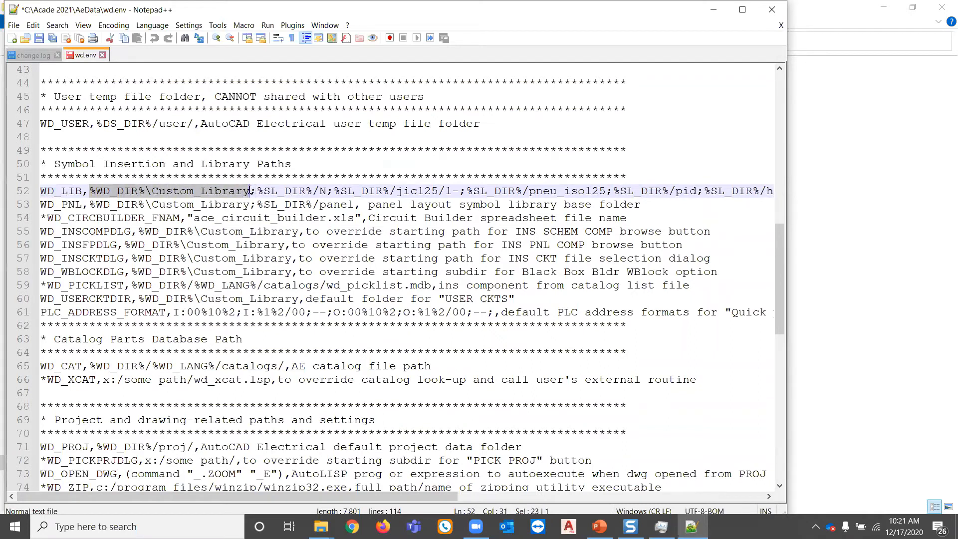
click(140, 191)
drag(146, 190, 92, 190)
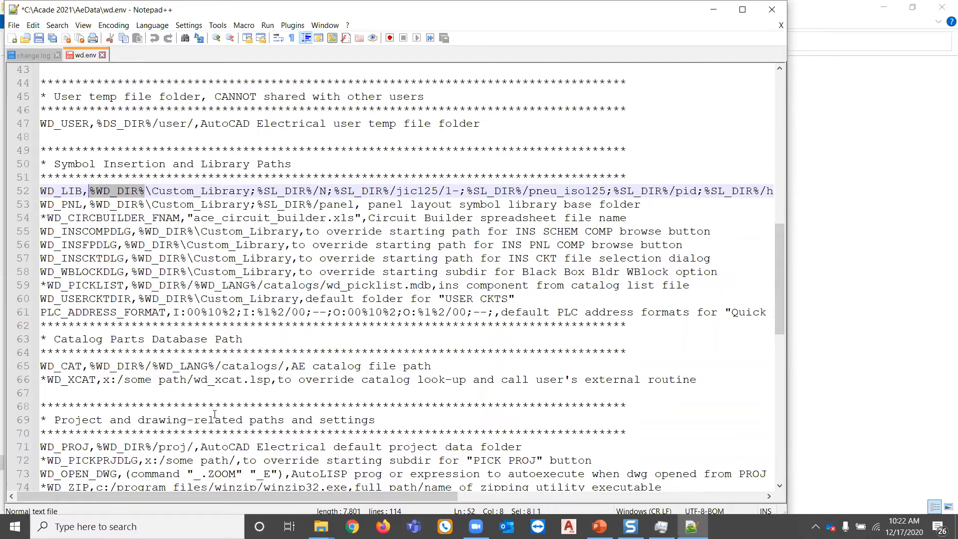
click(321, 527)
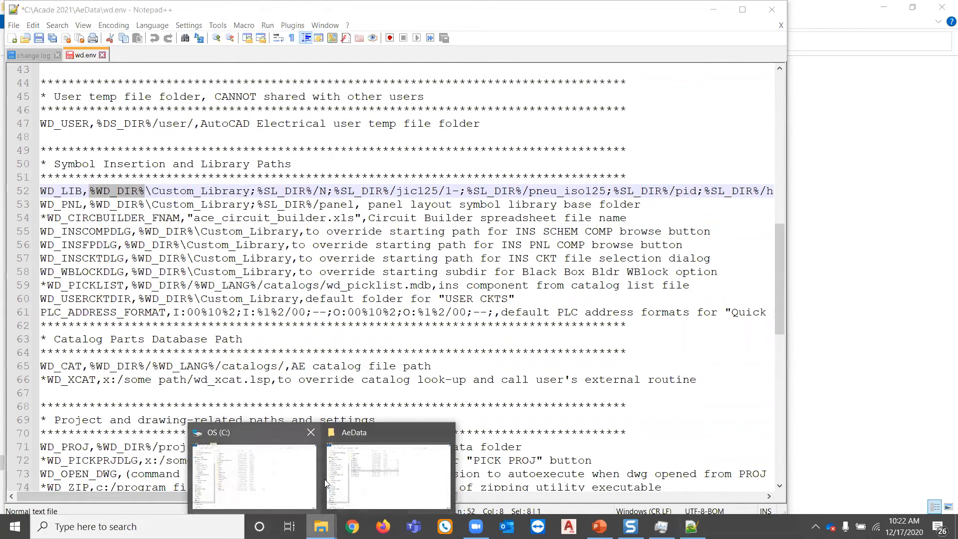
click(373, 477)
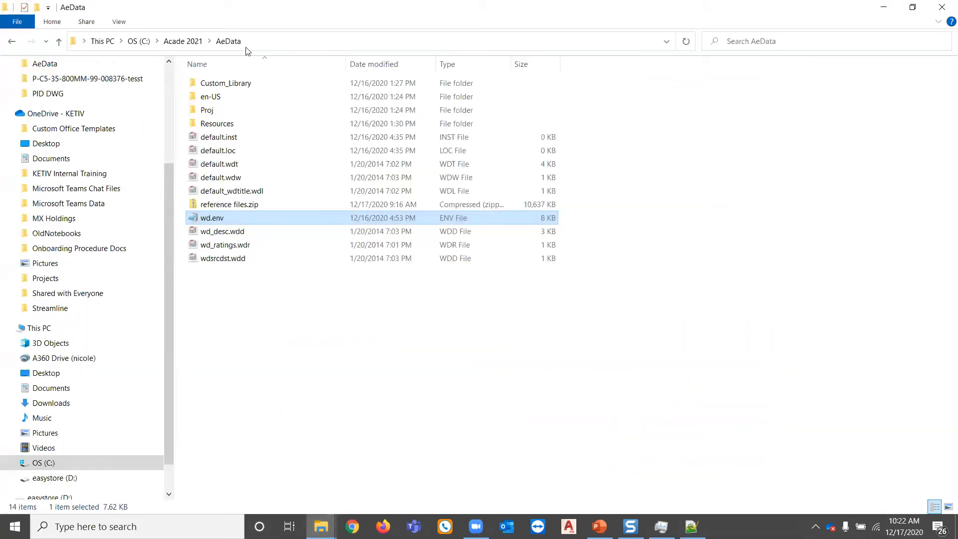
click(913, 7)
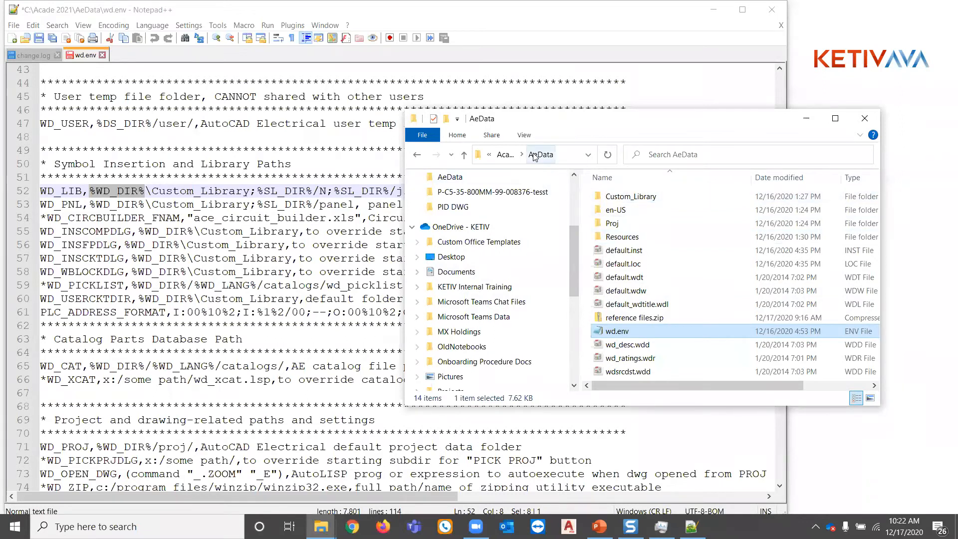
click(506, 155)
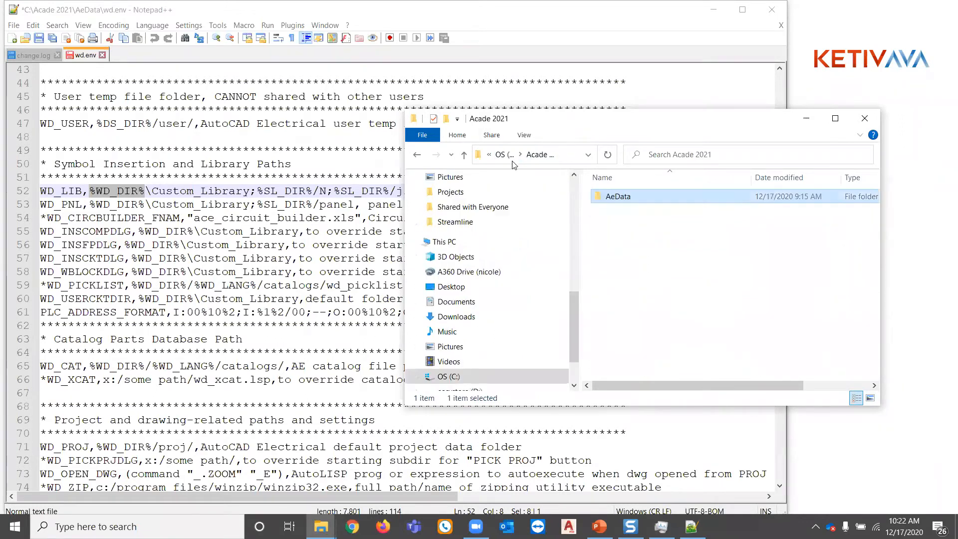
double_click(617, 197)
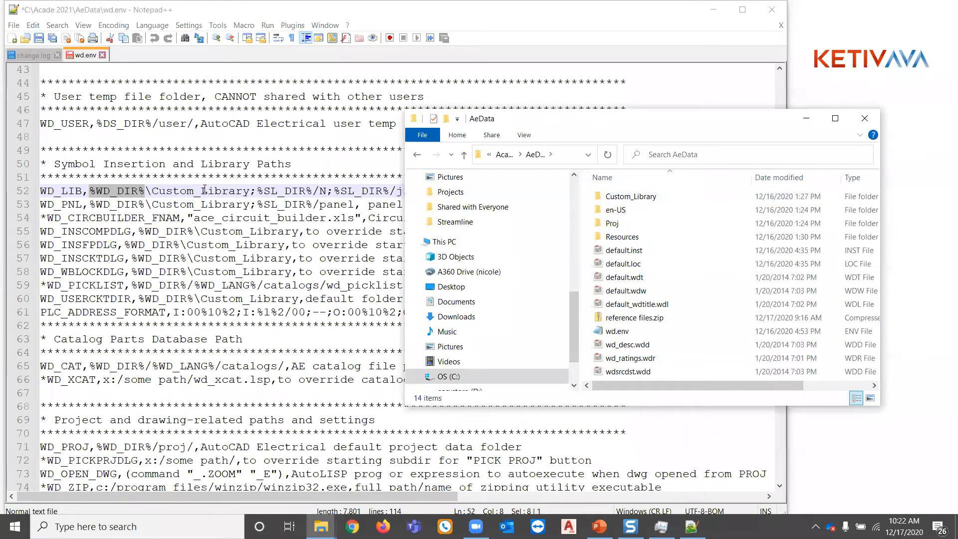
Complete the second library path in the WD_LIB line of wd.env as %SL_DIR%/NFPA
click(251, 192)
drag(257, 191, 329, 191)
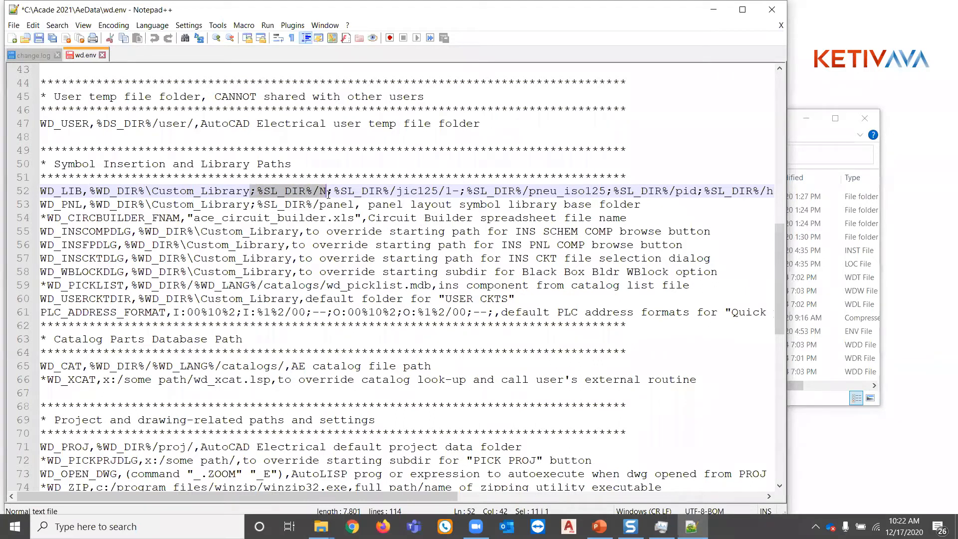
click(328, 195)
text(FPA)
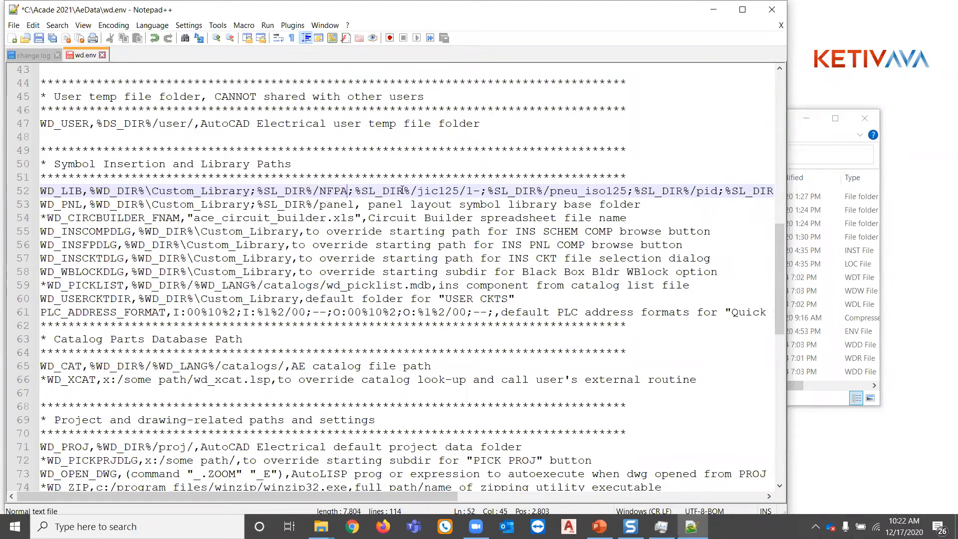
Replace the jic125 folder with NFPA in the WD_LIB line so the third library path reads %SL_DIR%/NFPA/1-
drag(460, 190, 419, 194)
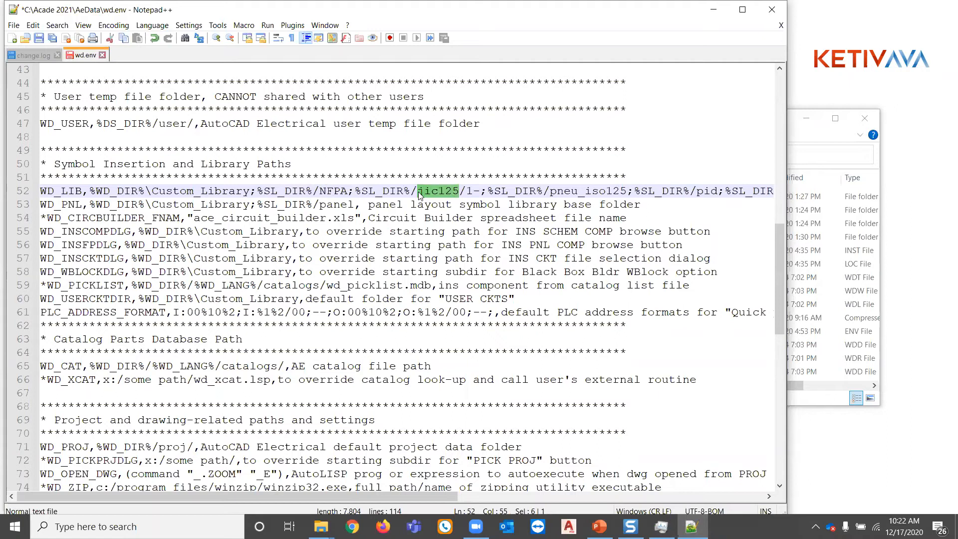
text(NFPA)
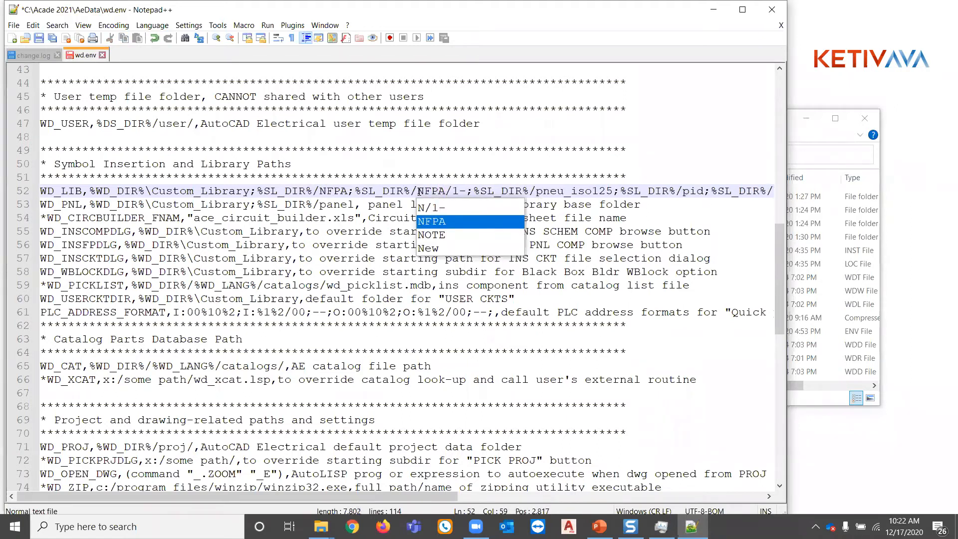
click(376, 190)
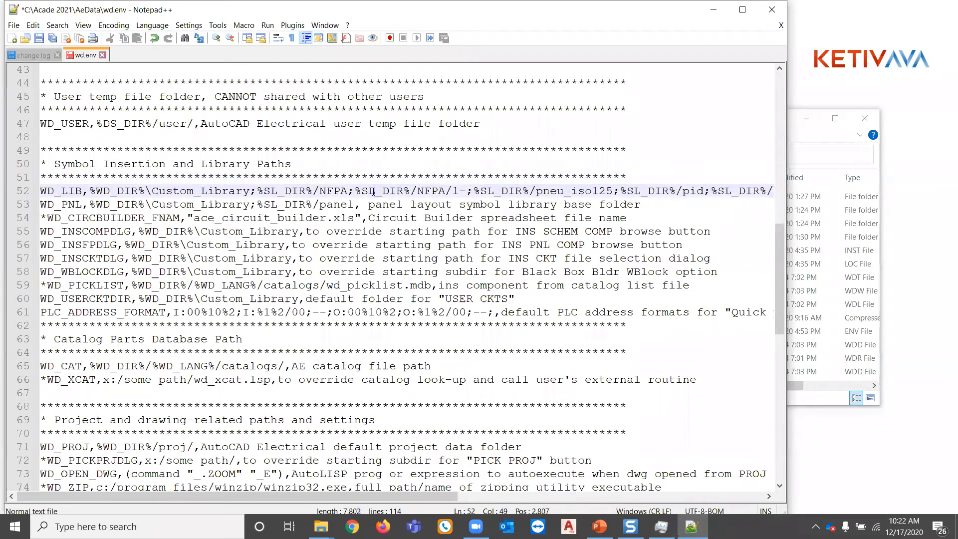
Review the library paths in the WD_LIB line and the Custom_Library path in the WD_PNL line
drag(257, 190, 459, 188)
drag(528, 190, 578, 190)
drag(677, 189, 724, 190)
click(752, 190)
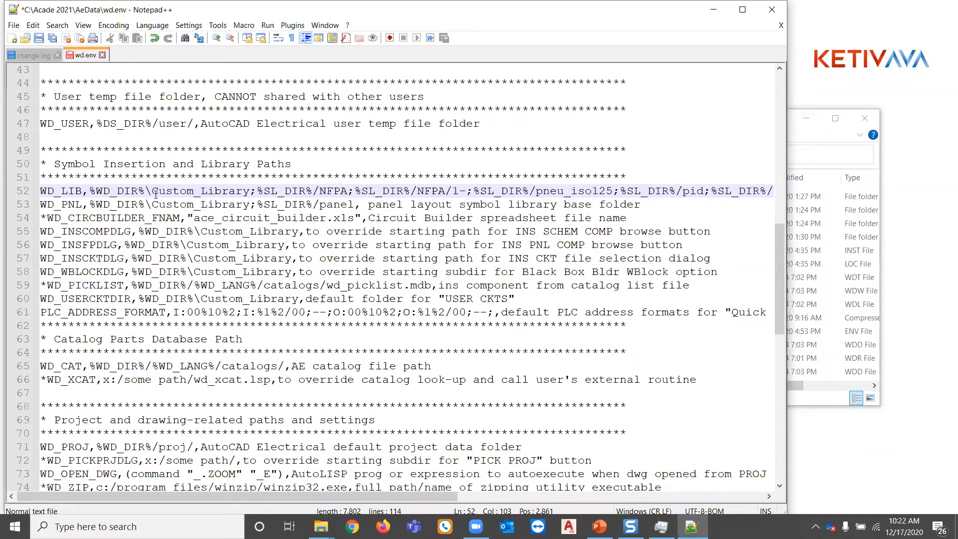
drag(250, 193, 89, 191)
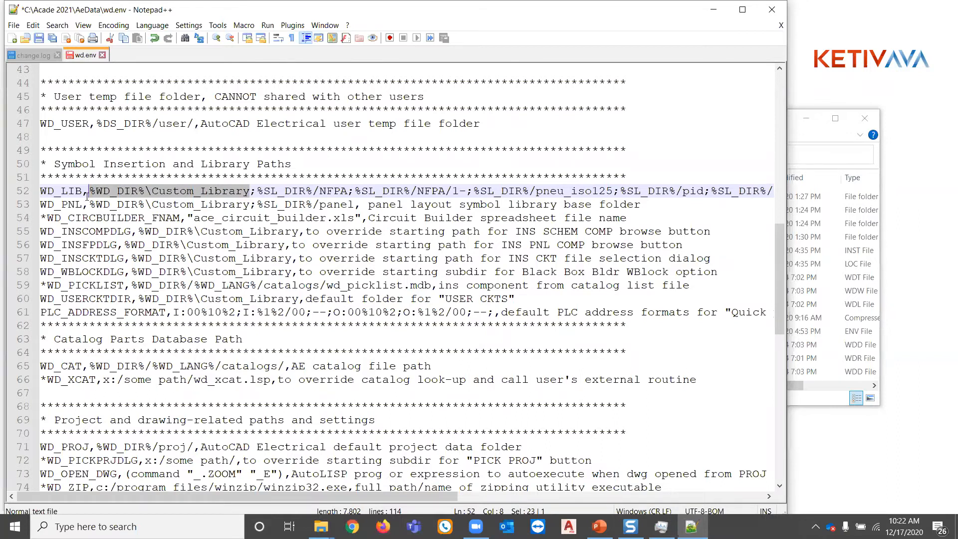
click(68, 205)
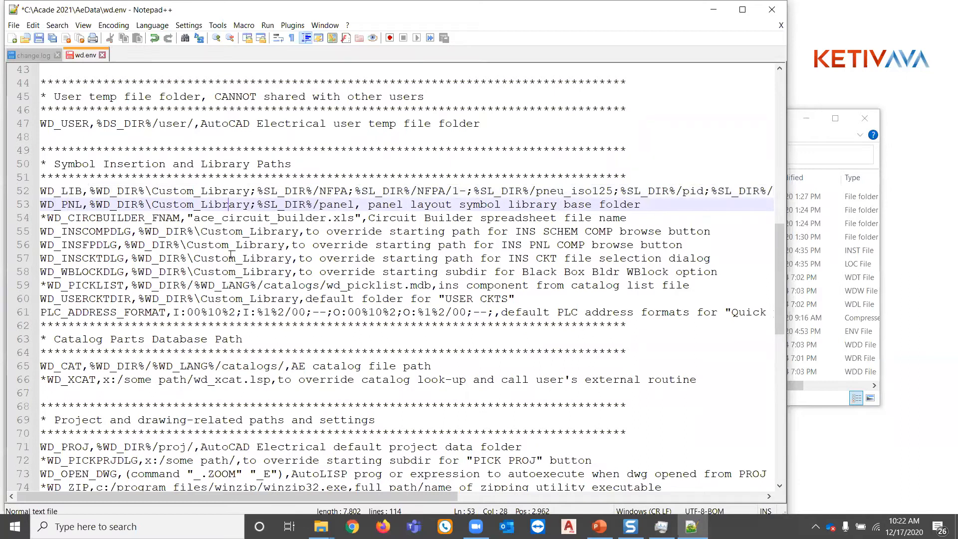
click(249, 205)
drag(249, 205, 154, 204)
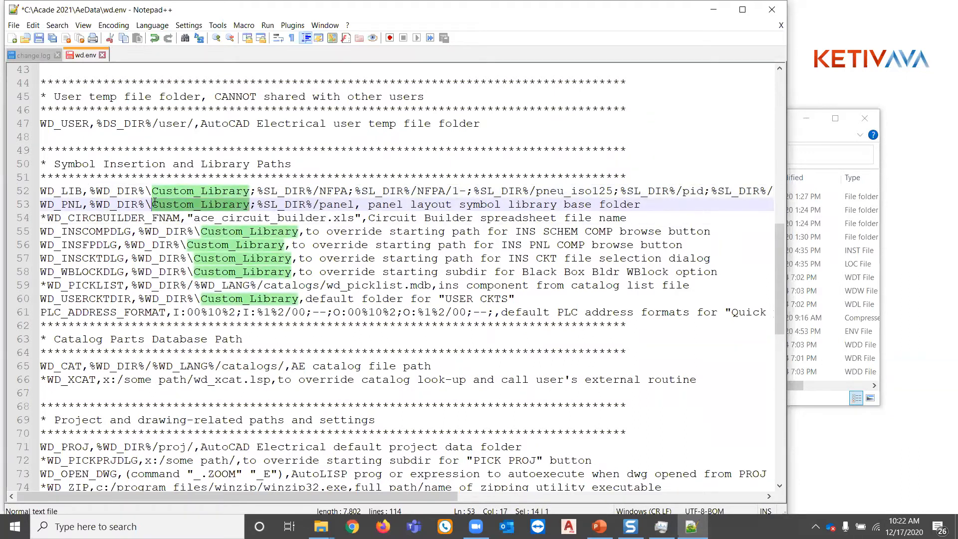
click(153, 205)
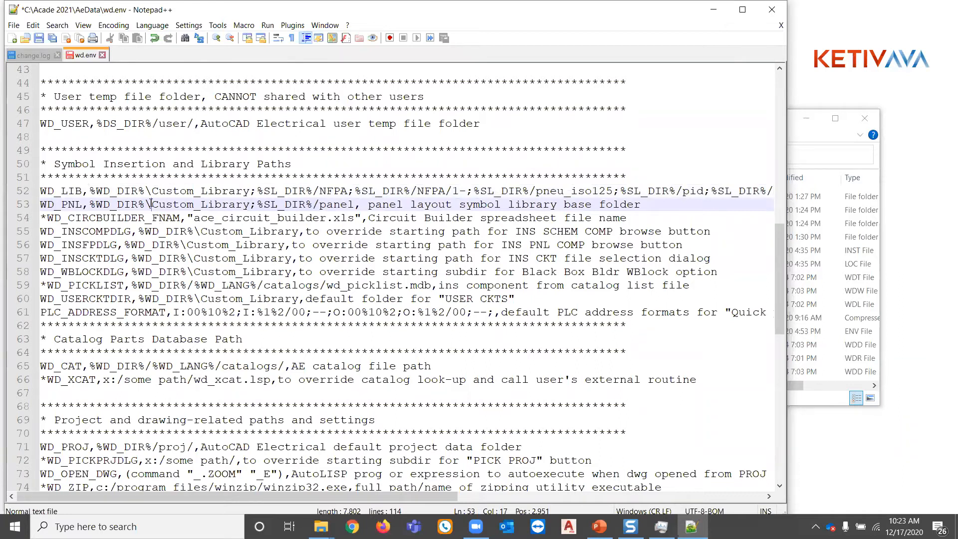
Check the %WD_DIR%\Custom_Library paths in the WD_INSCOMPDLG, WD_INSFPDLG, WD_INSCKTDLG, WD_WBLOCKDLG and WD_USERCKTDIR lines
click(89, 231)
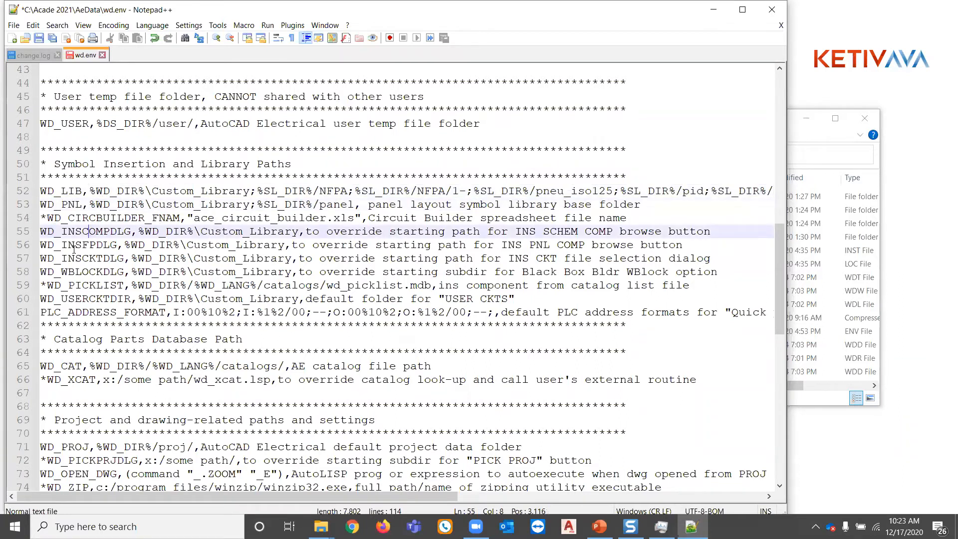
drag(139, 231, 302, 230)
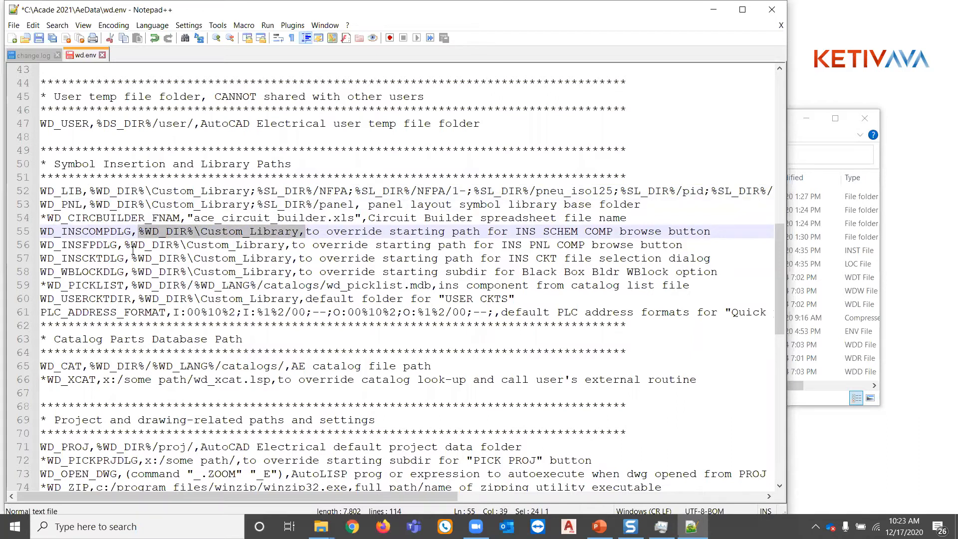
drag(159, 244, 264, 245)
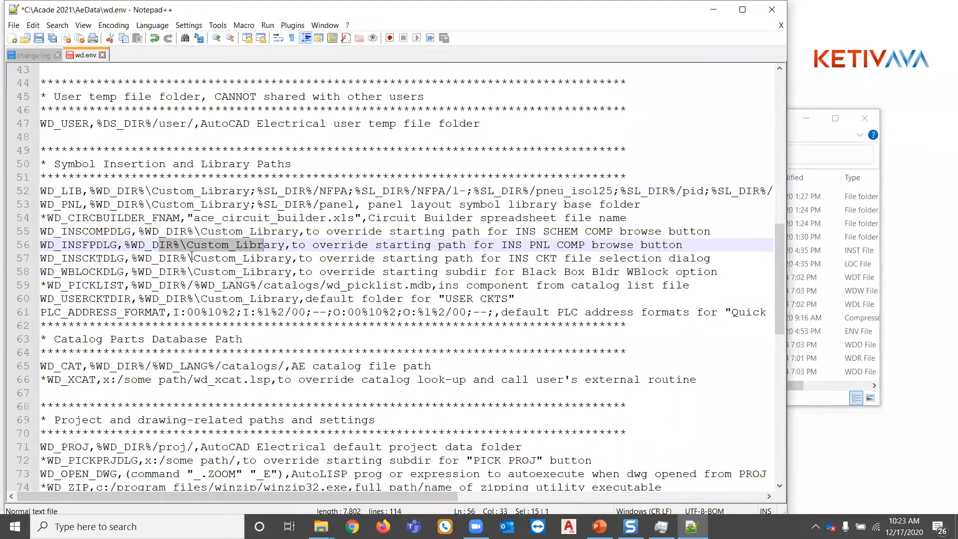
click(135, 258)
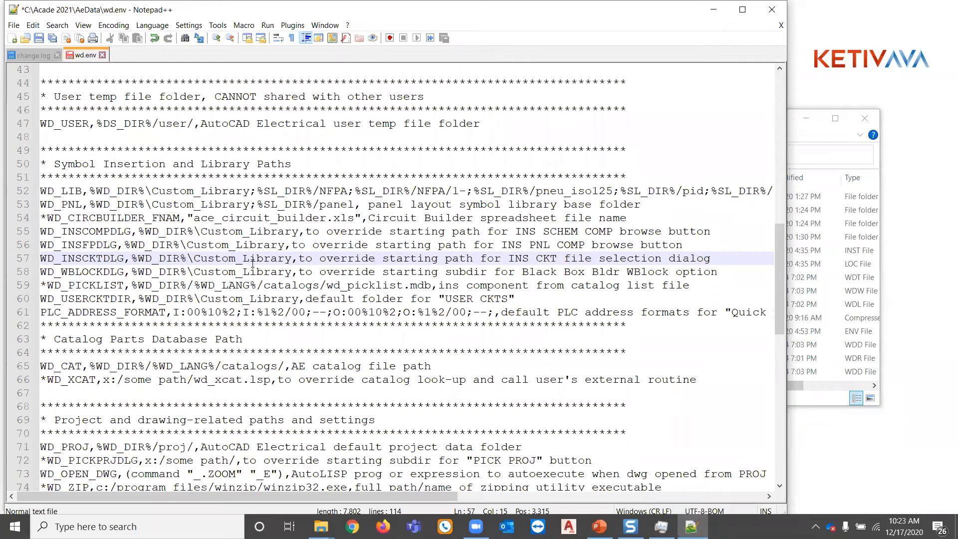
drag(284, 259, 200, 261)
click(229, 271)
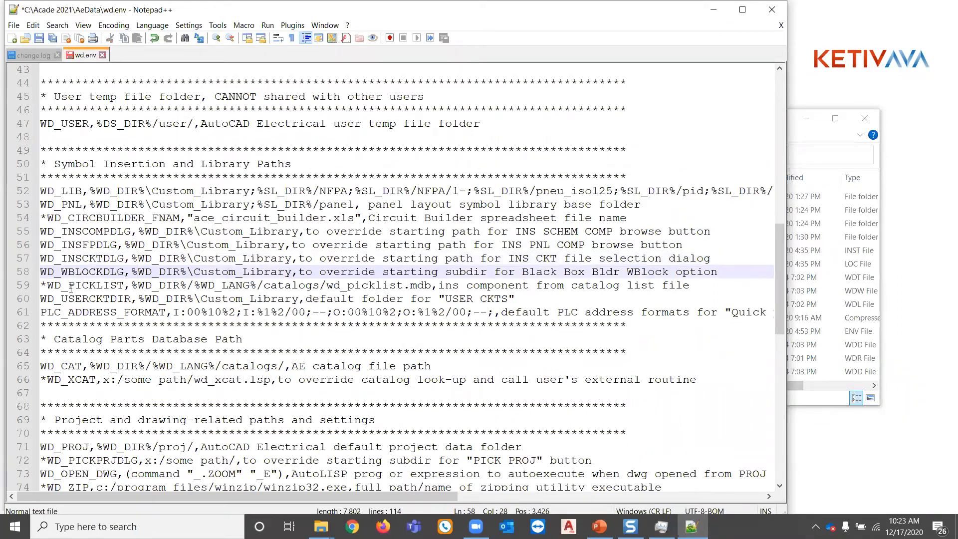
click(95, 298)
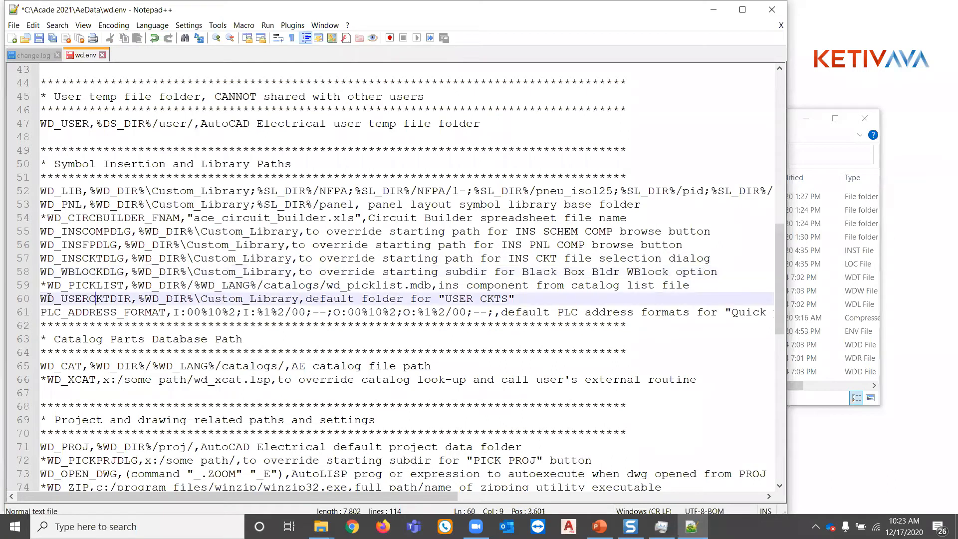
click(187, 299)
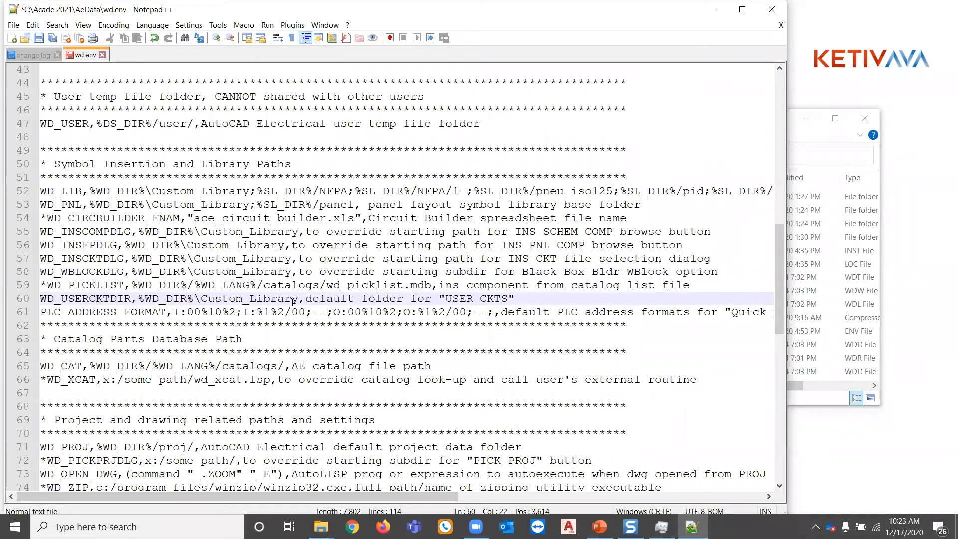
drag(299, 300, 143, 300)
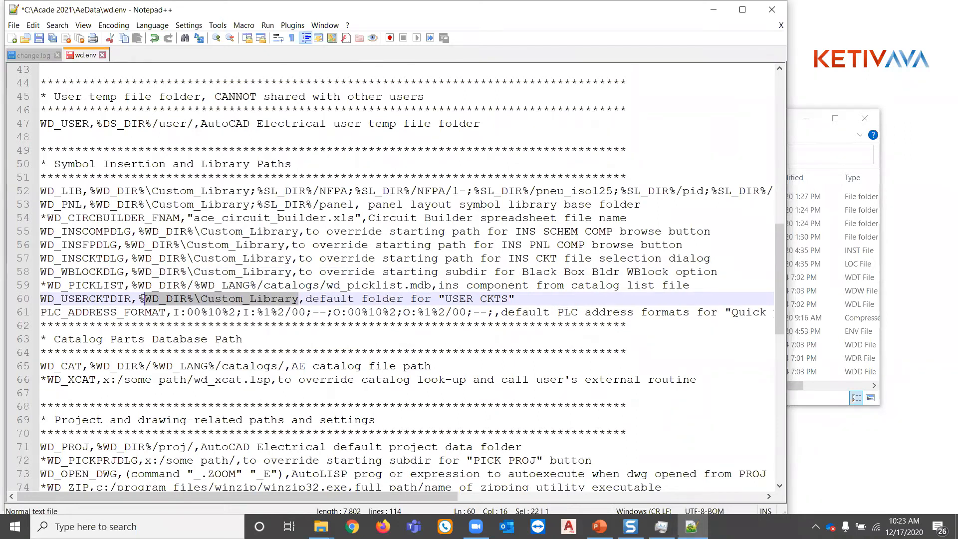
Examine the WD_CAT catalog file path in the Catalog Parts Database Path section
scroll(155, 302, down, 2)
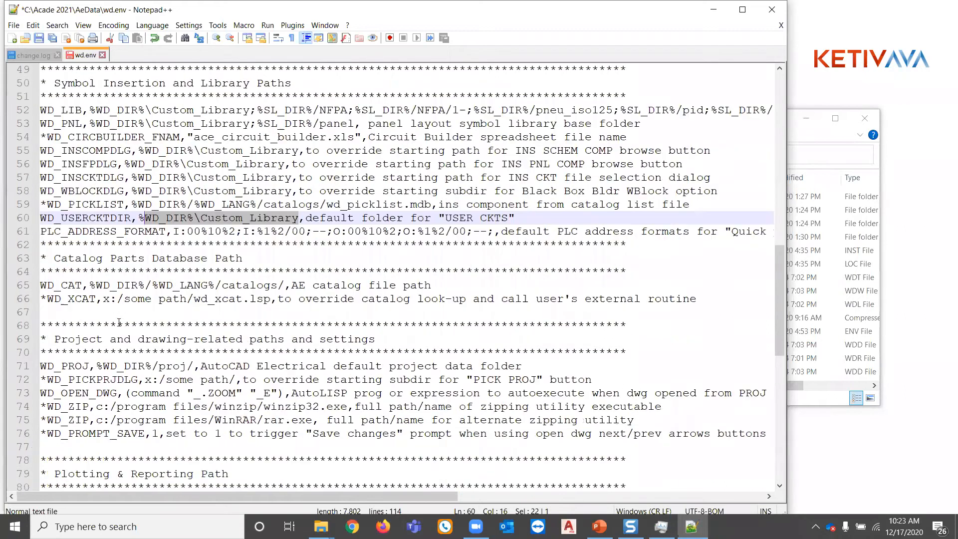
click(190, 288)
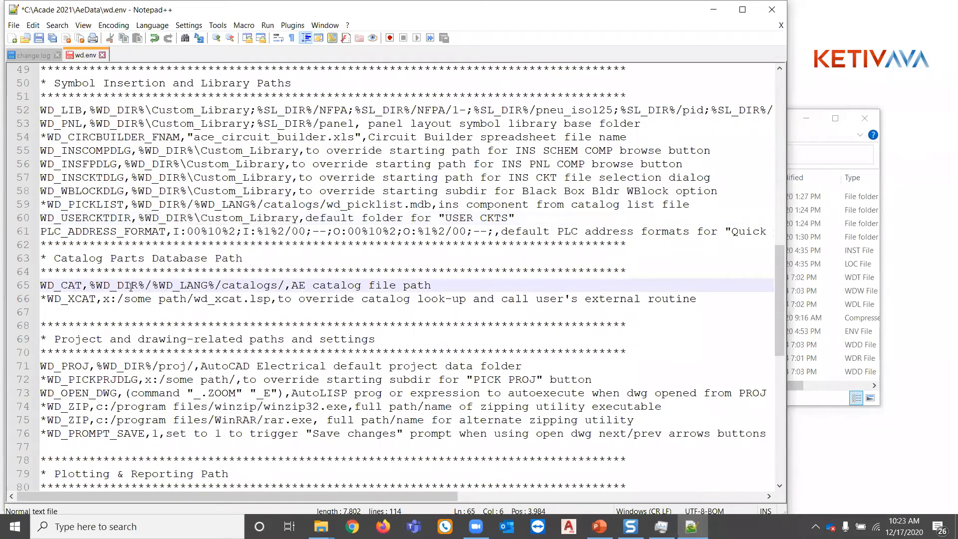
drag(139, 286, 96, 283)
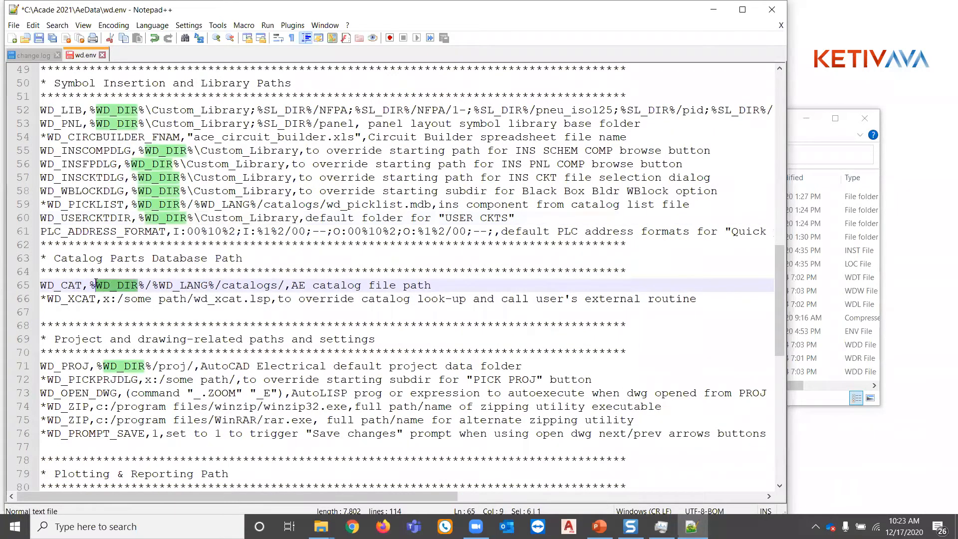
click(256, 285)
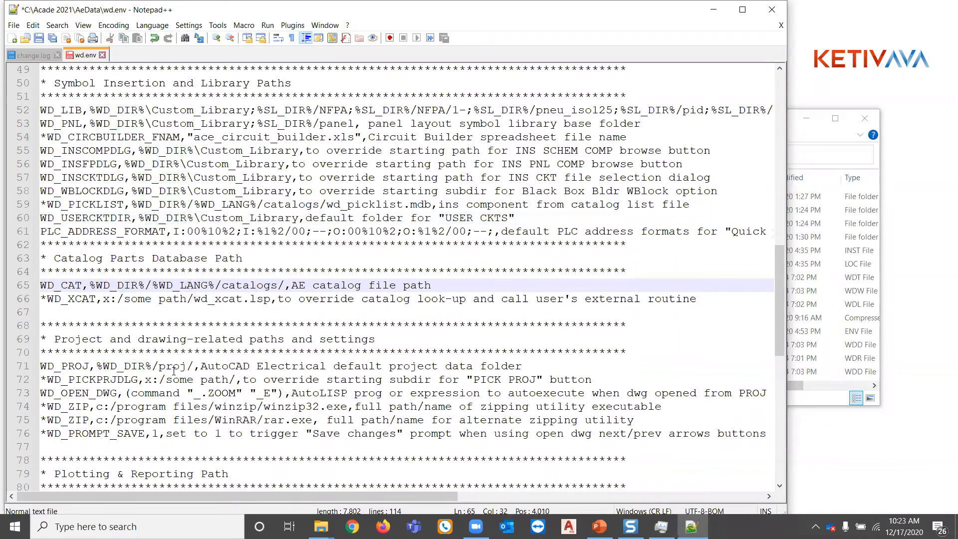
Compare the %WD_DIR% variable in the WD_LIB line with the default project data folder path in the WD_PROJ line
scroll(174, 370, down, 3)
click(121, 259)
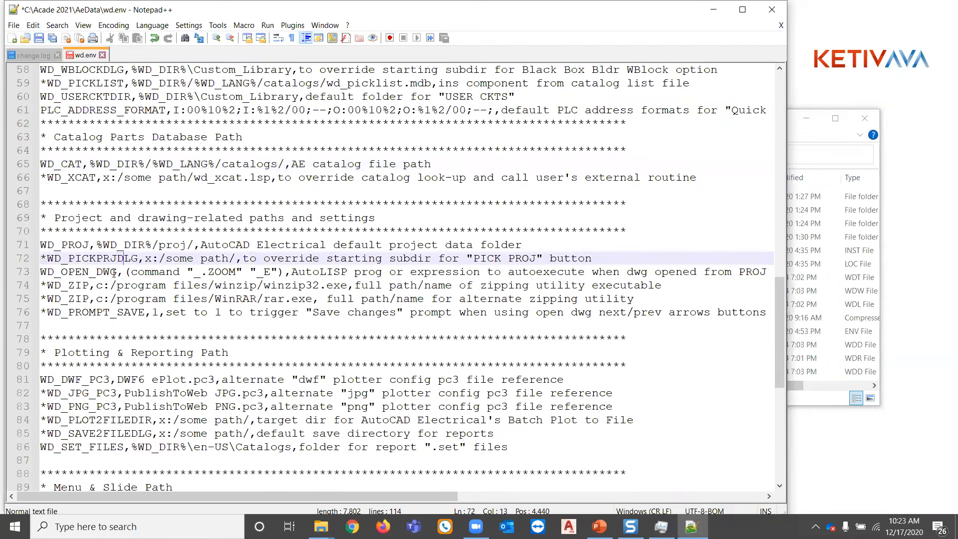
scroll(115, 274, up, 5)
drag(141, 191, 90, 192)
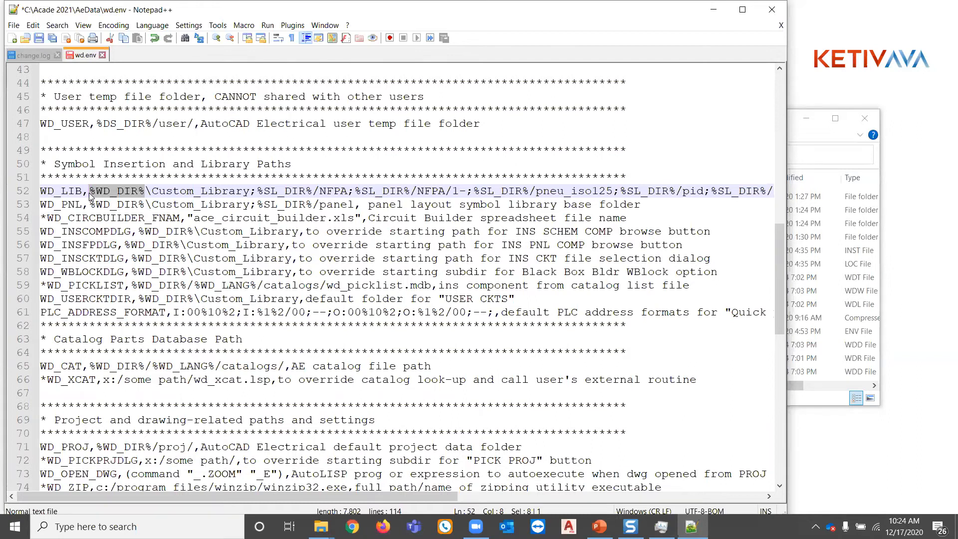
scroll(91, 196, down, 5)
click(107, 245)
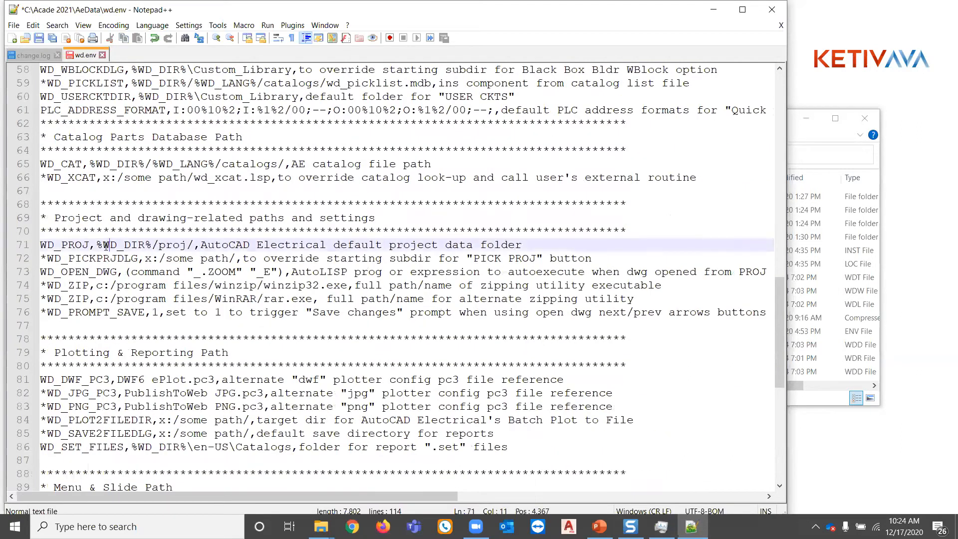
mouse_move(97, 245)
mouse_down()
mouse_move(194, 246)
mouse_move(98, 242)
mouse_up()
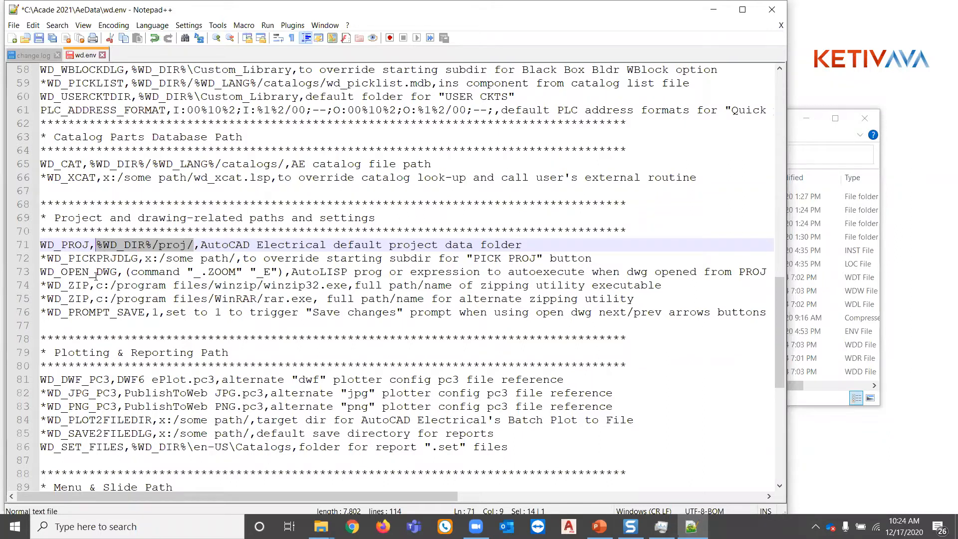
Compare the asterisk-prefixed WD_PICKPRJDLG line with the active WD_OPEN_DWG line and read its zoom command expression
click(75, 259)
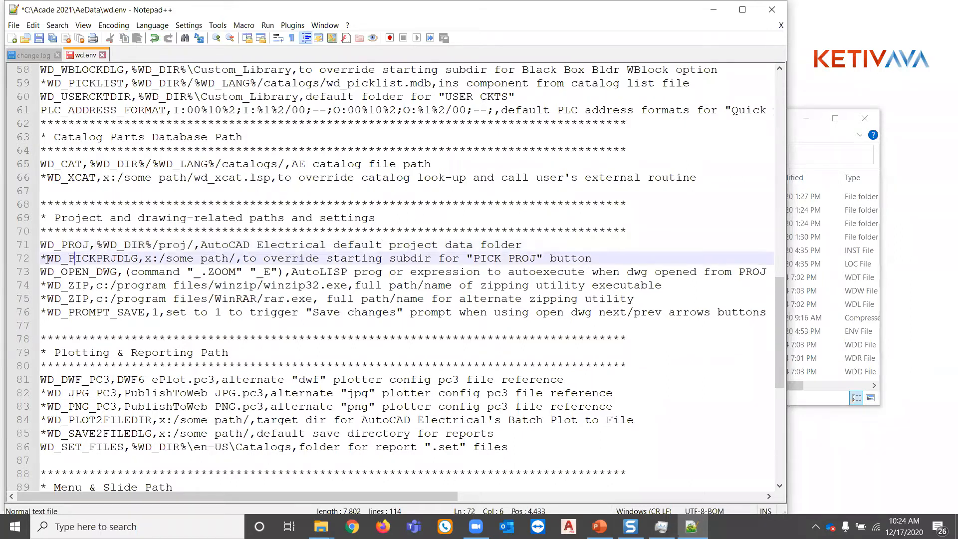
click(99, 247)
click(103, 258)
click(69, 272)
click(43, 272)
drag(44, 259, 41, 272)
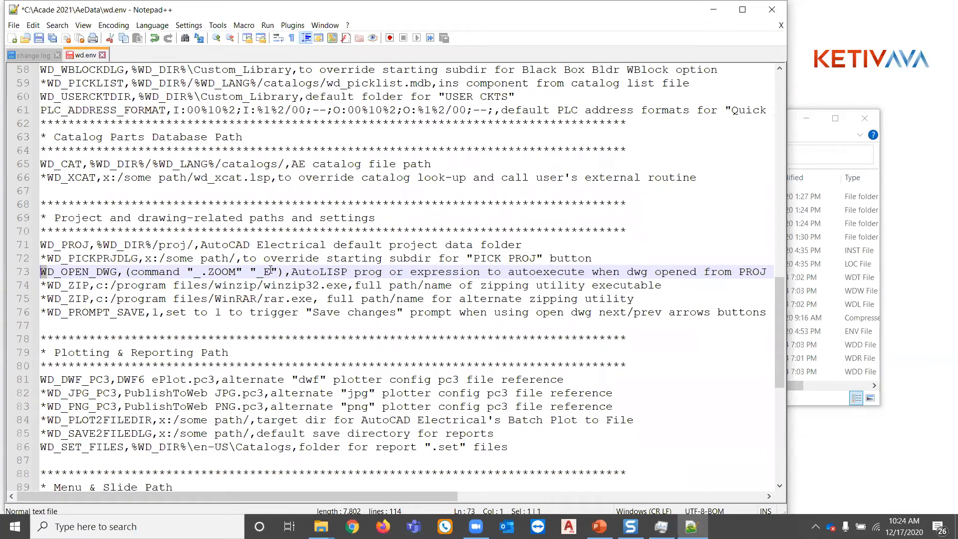
click(129, 272)
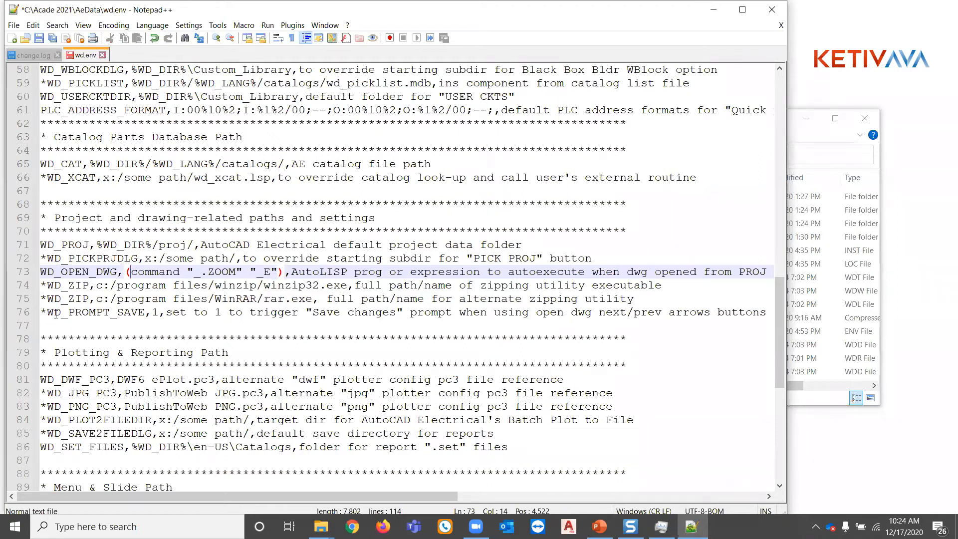
Check the WD_SET_FILES report folder path in the Plotting & Reporting Path section
scroll(56, 313, down, 3)
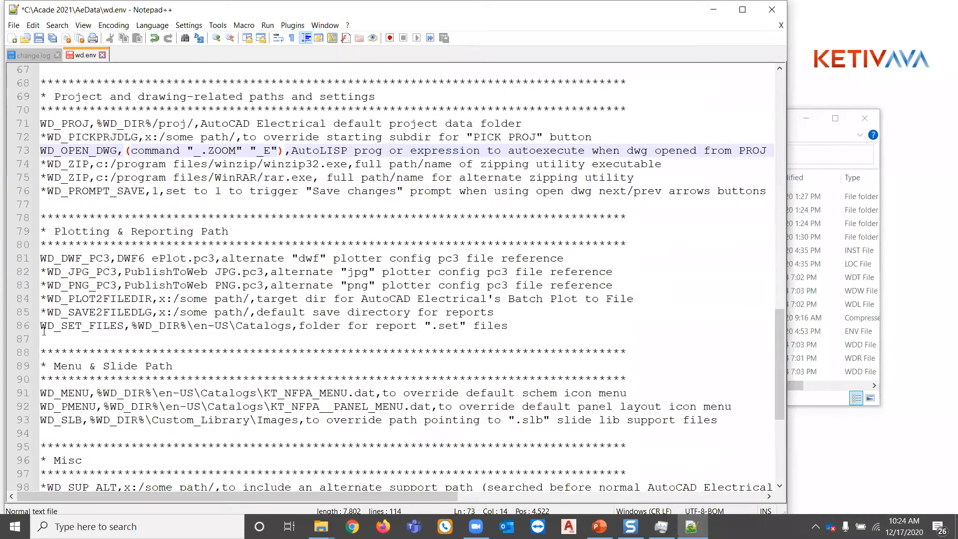
click(44, 327)
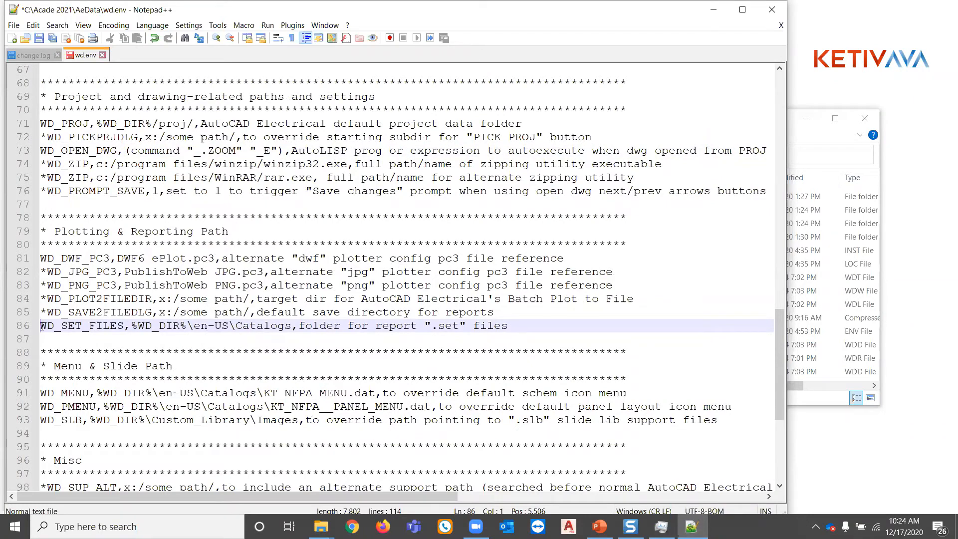
drag(131, 327, 294, 327)
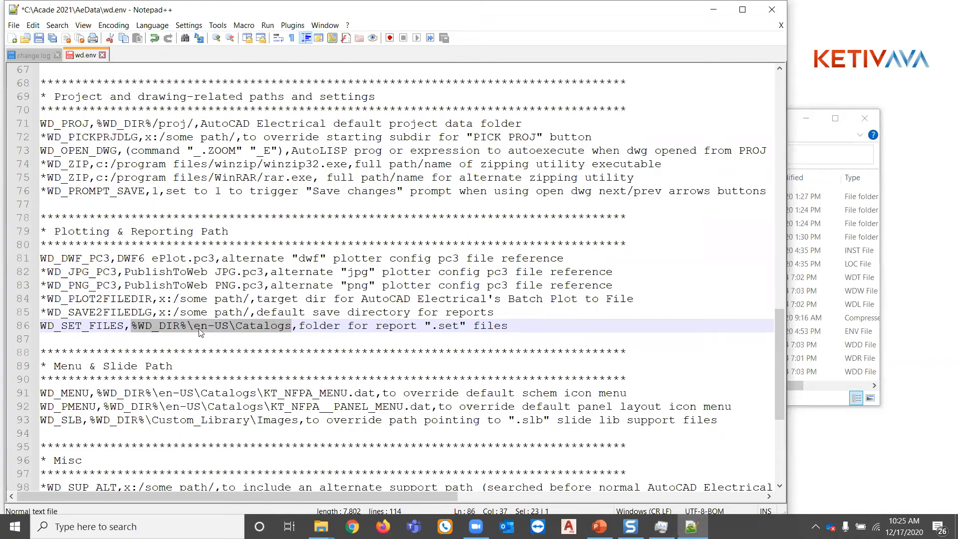
Check the WD_MENU and WD_PMENU icon menu file paths and the WD_SLB slide library path in the Menu & Slide Path section
scroll(200, 332, down, 2)
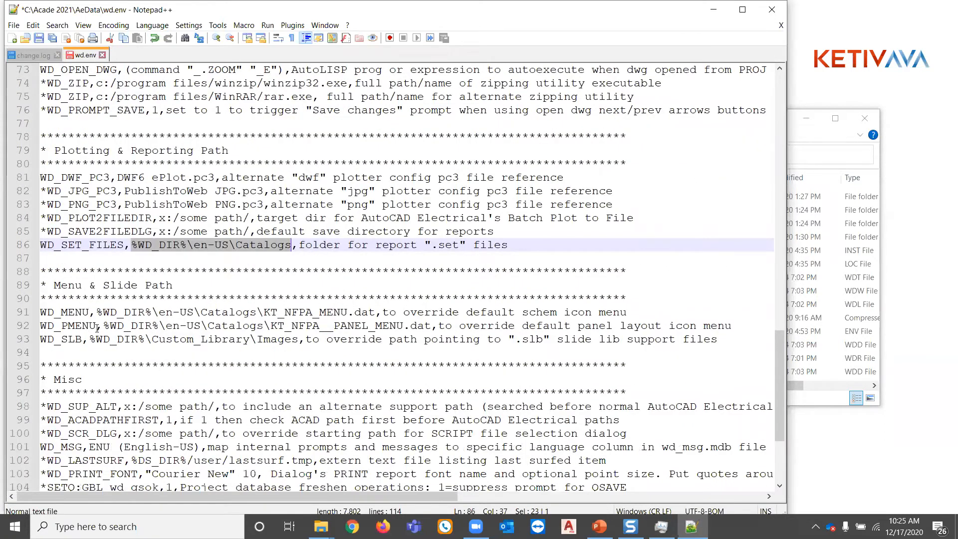
click(42, 313)
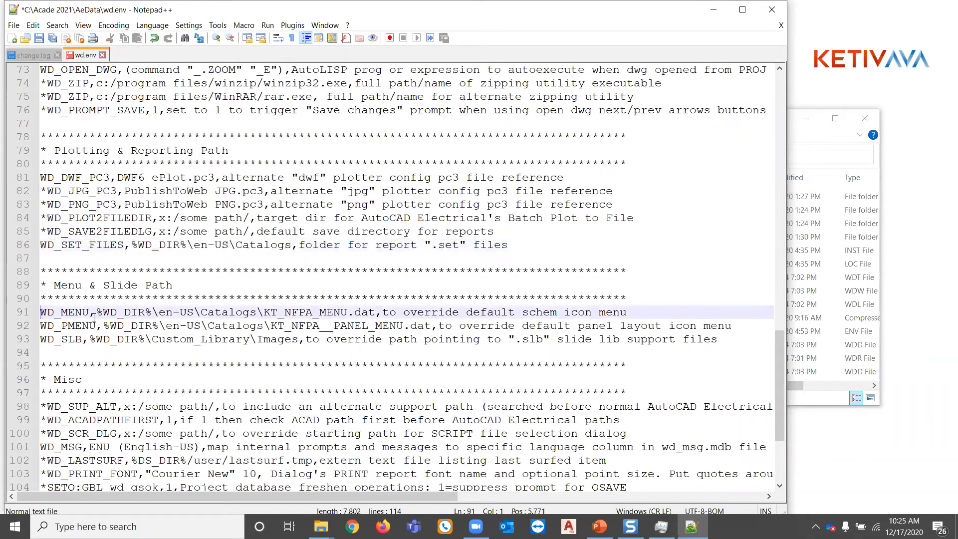
drag(99, 312, 371, 308)
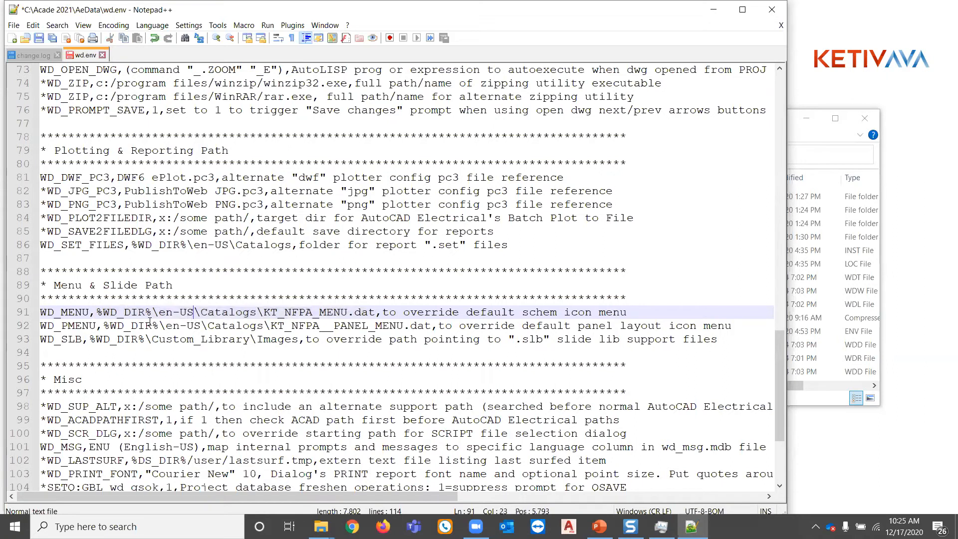
click(104, 326)
drag(121, 327, 430, 330)
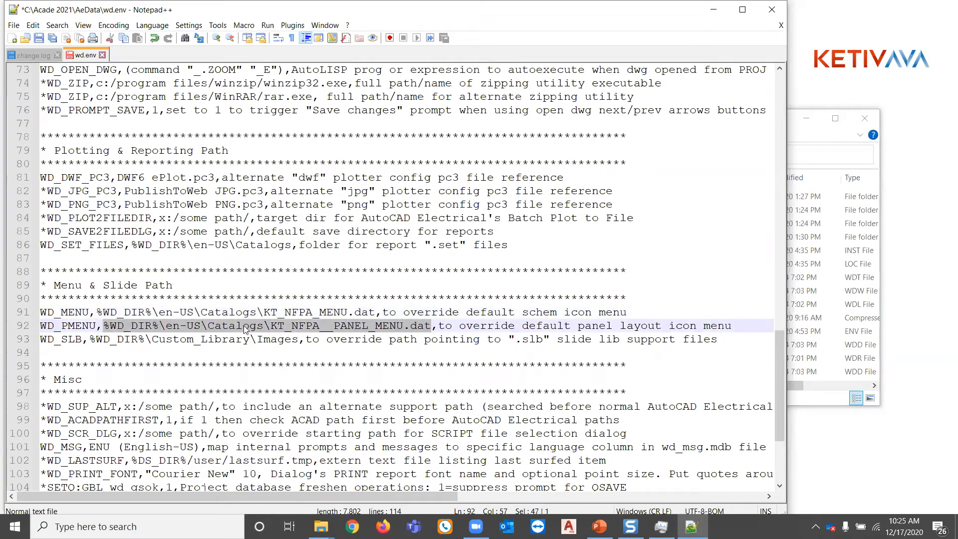
click(97, 343)
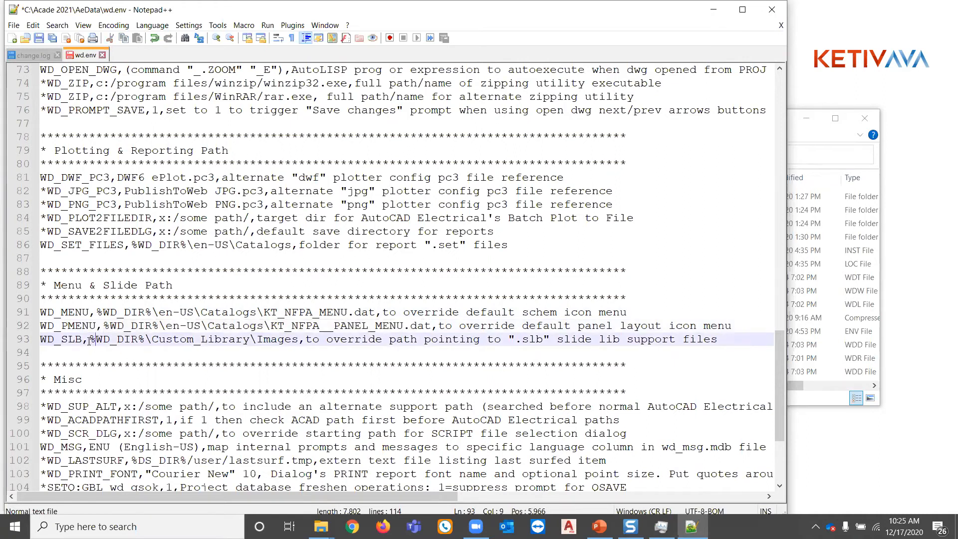
drag(106, 341, 299, 339)
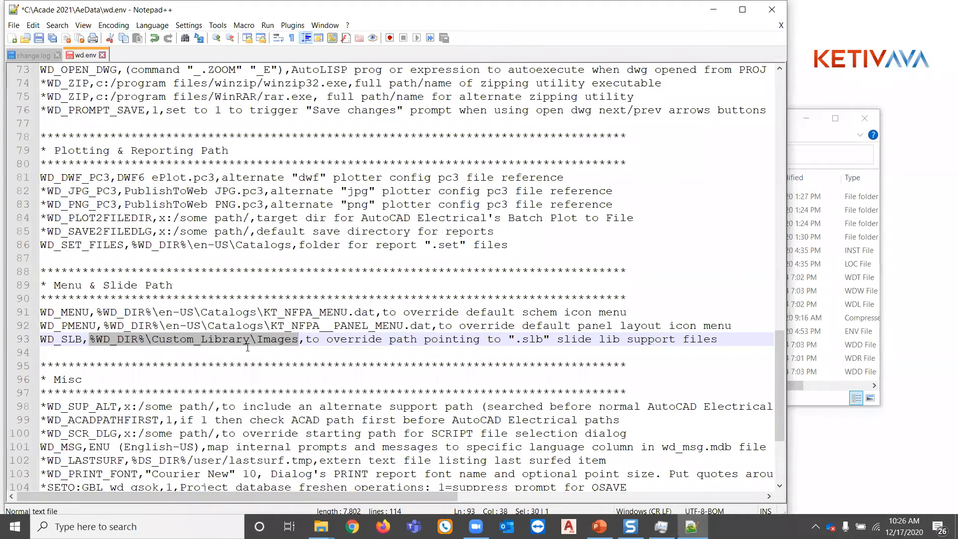
Review the Misc settings and recheck the Custom_Library paths in the WD_LIB and WD_PNL lines
scroll(248, 347, down, 4)
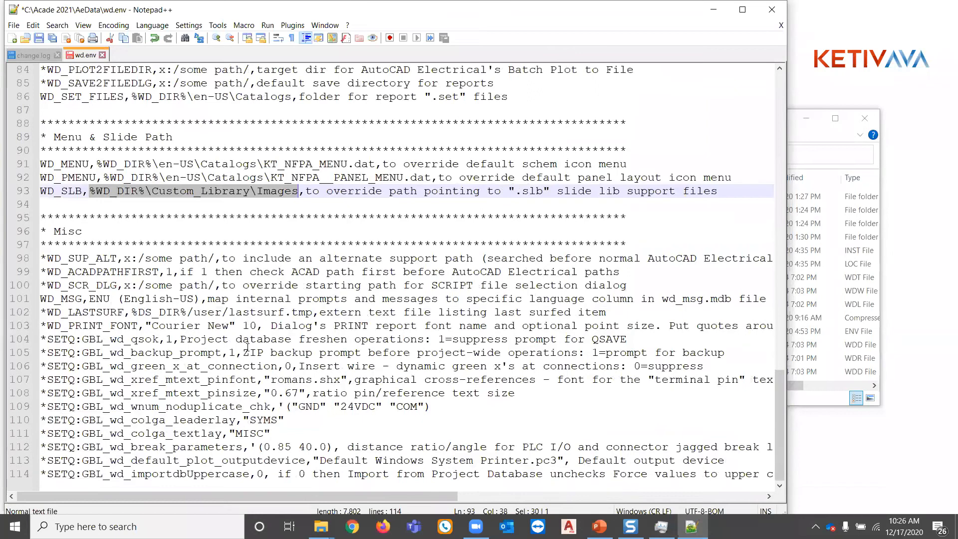
scroll(248, 348, up, 10)
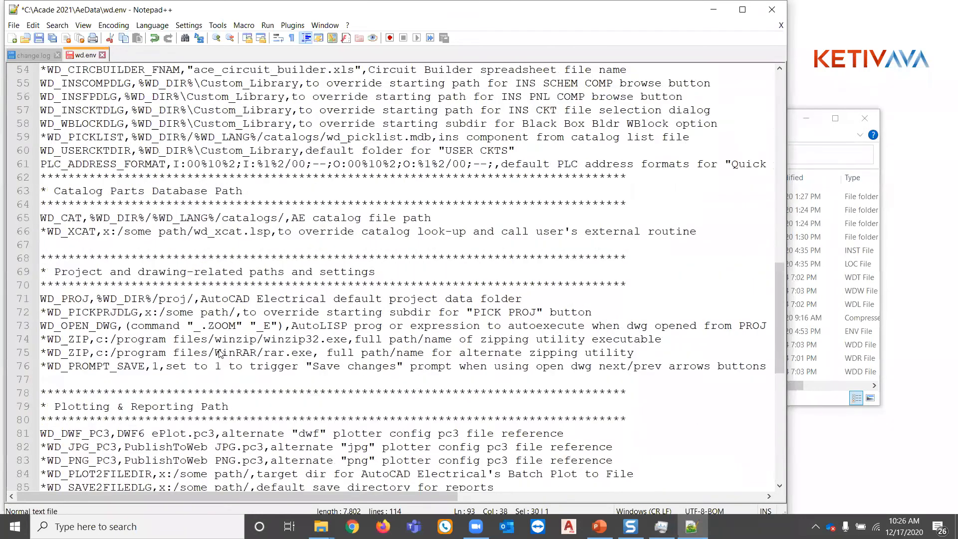
scroll(220, 353, up, 2)
drag(90, 123, 251, 121)
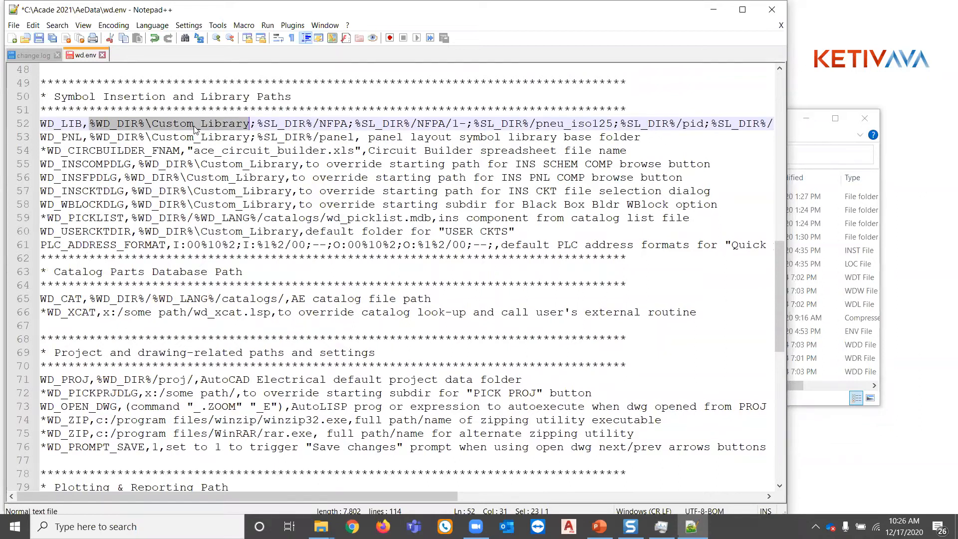
drag(90, 137, 257, 138)
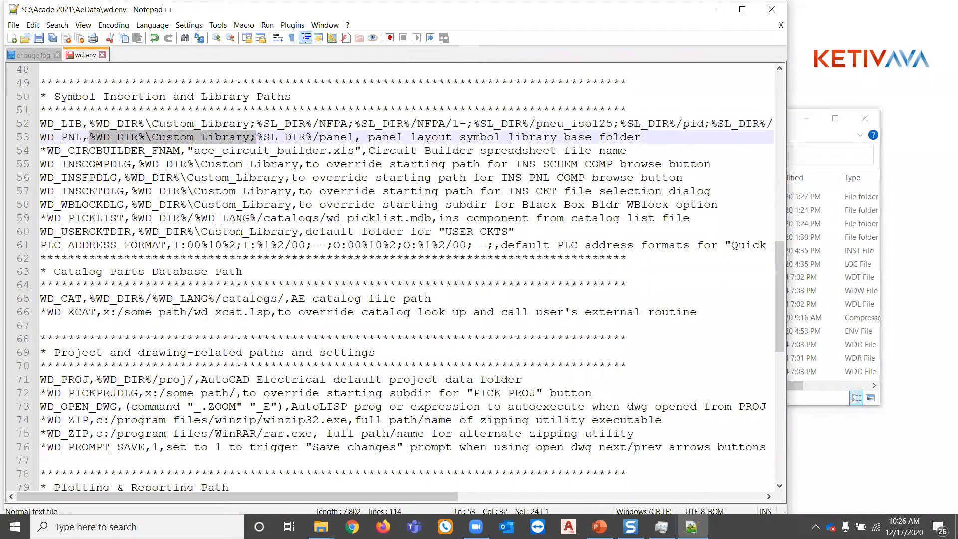
click(90, 207)
scroll(125, 379, down, 4)
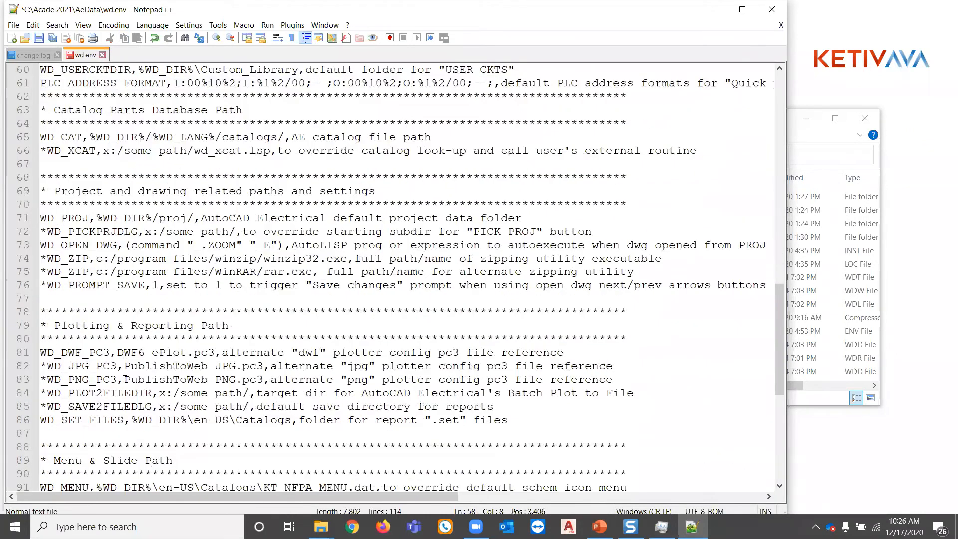
scroll(126, 379, down, 3)
scroll(125, 383, down, 1)
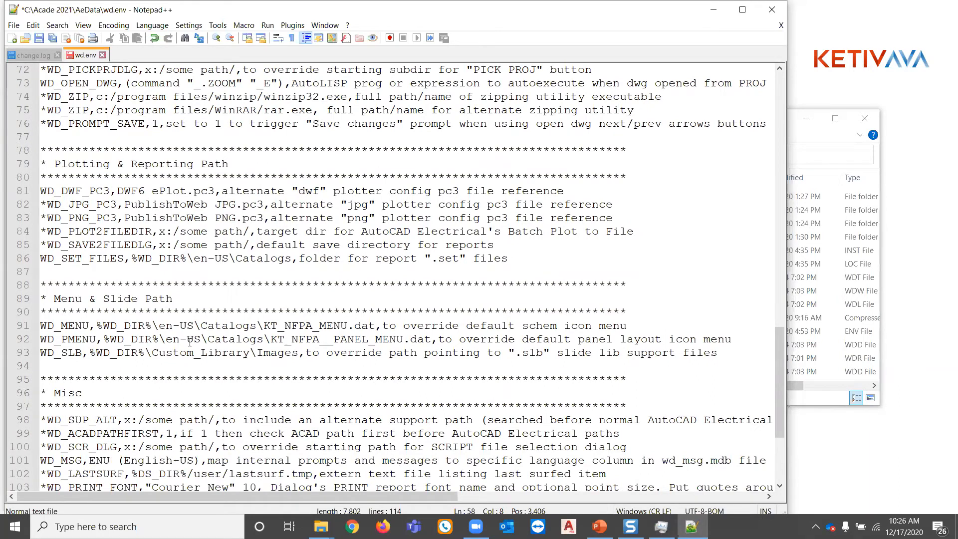
Save the edited wd.env file and close the text editor
scroll(121, 181, up, 14)
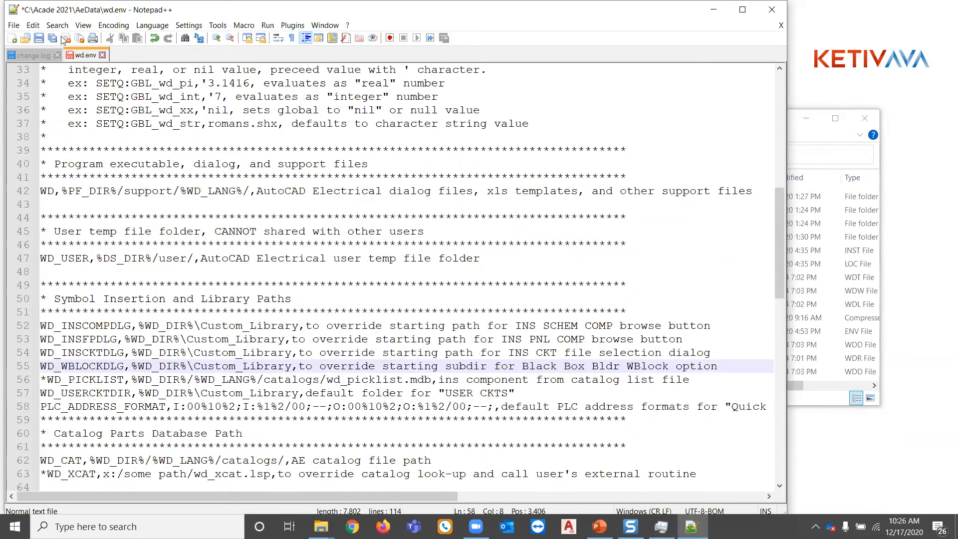
click(13, 26)
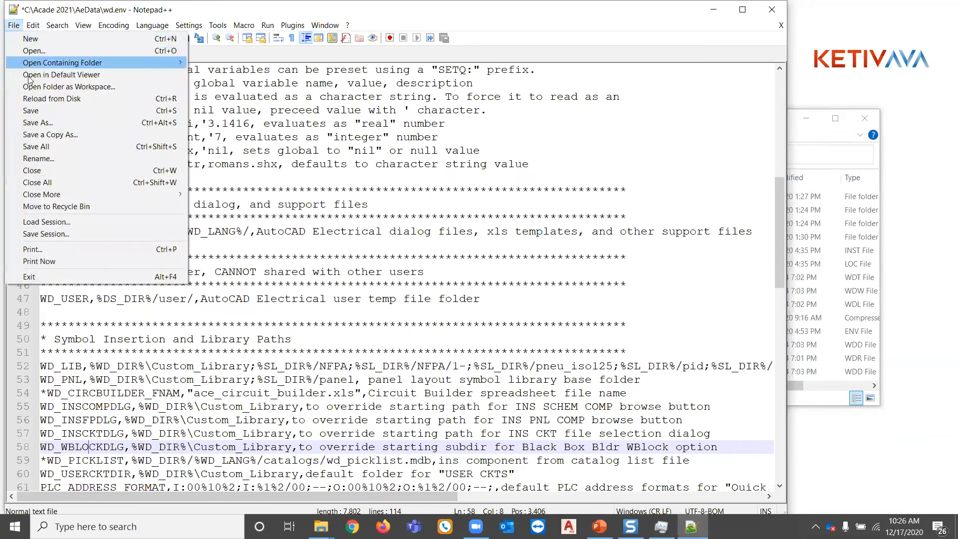
click(35, 110)
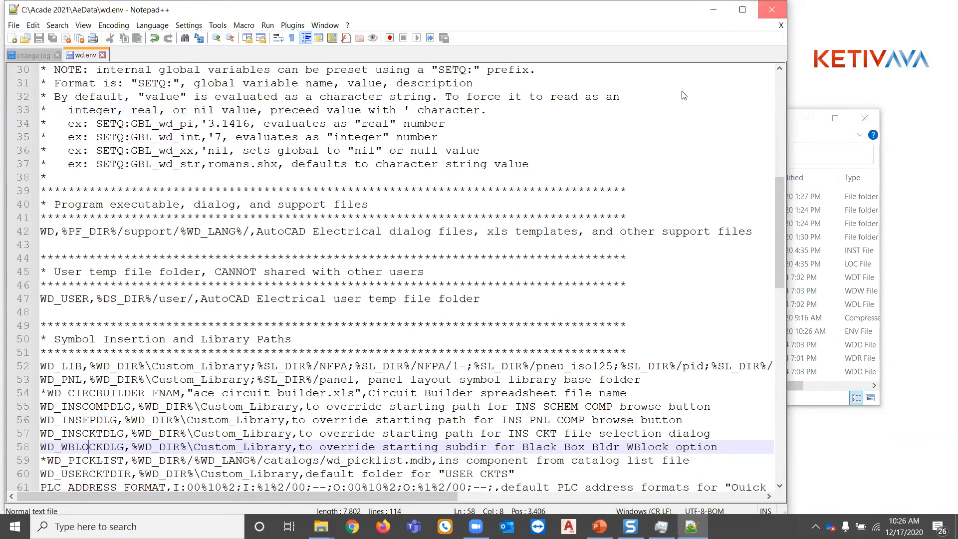
click(772, 9)
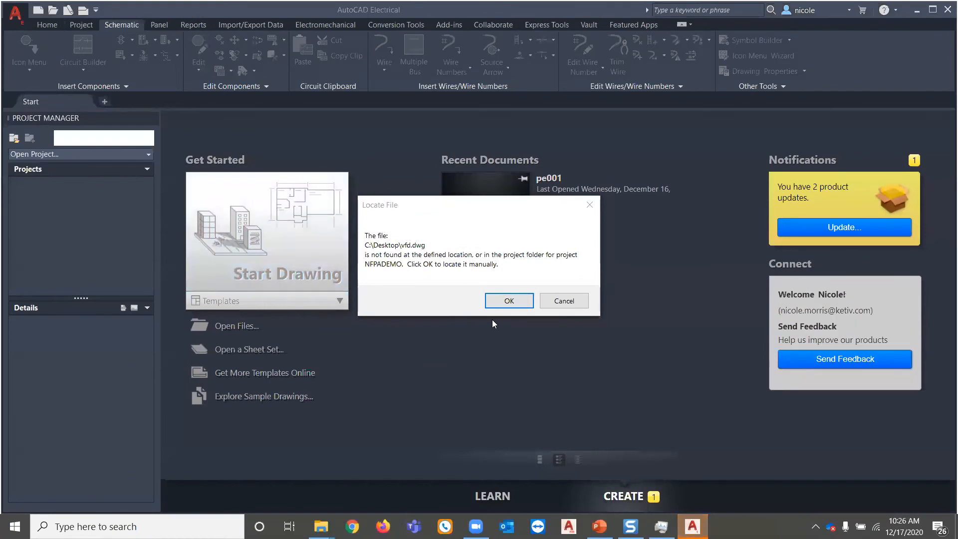
In AutoCAD Electrical, skip locating the missing vfd.dwg file and create a new blank drawing
click(500, 303)
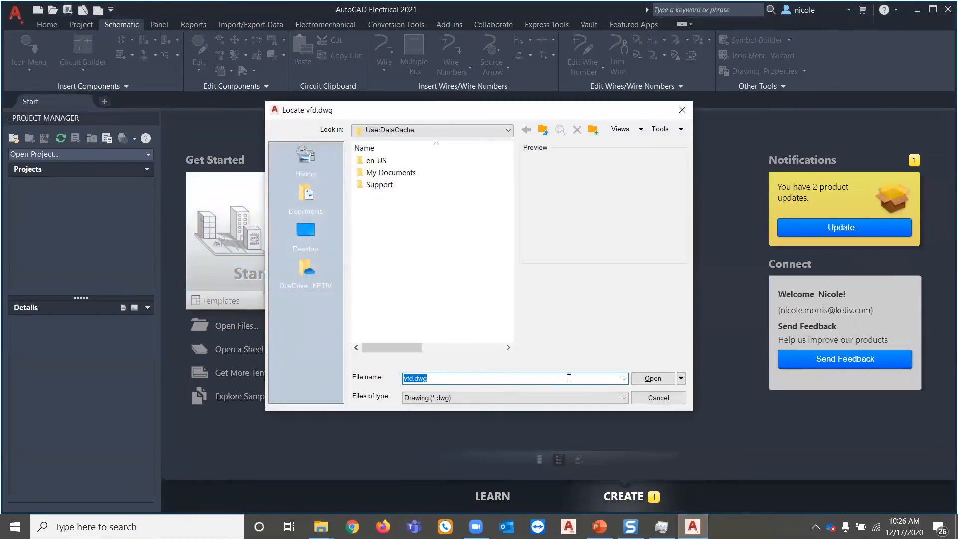
click(660, 397)
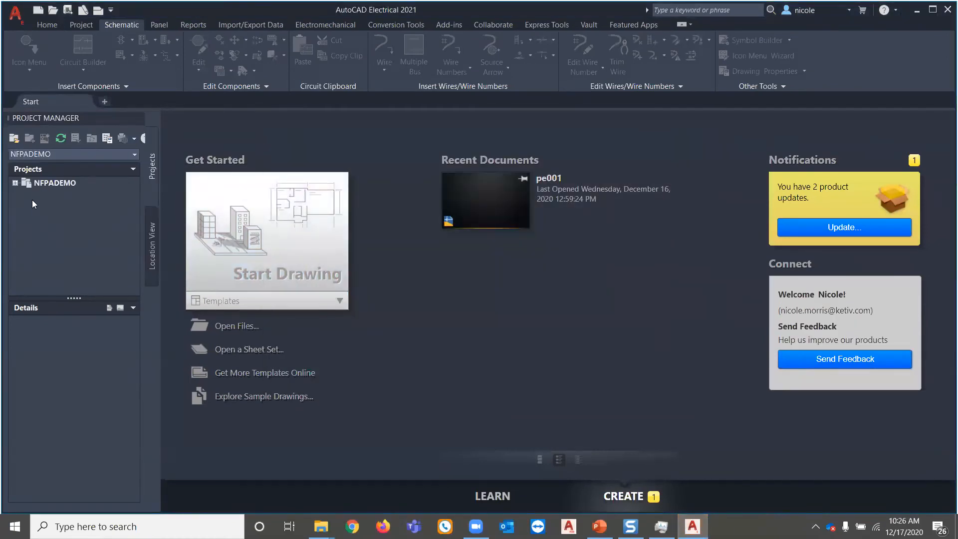
click(37, 12)
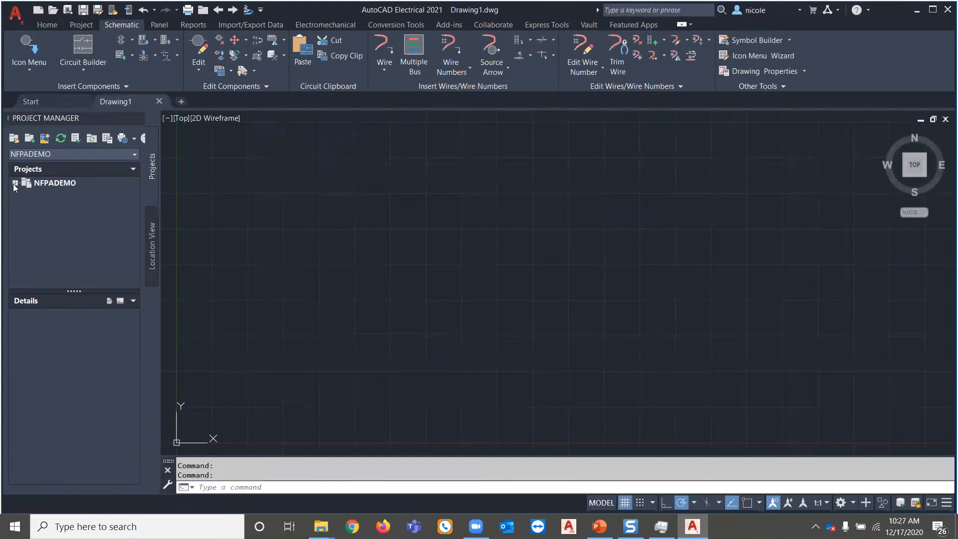
Remove vfd.dwg, pressure.dwg and demo2-2.dwg from the NFPADEMO project
click(15, 183)
click(50, 243)
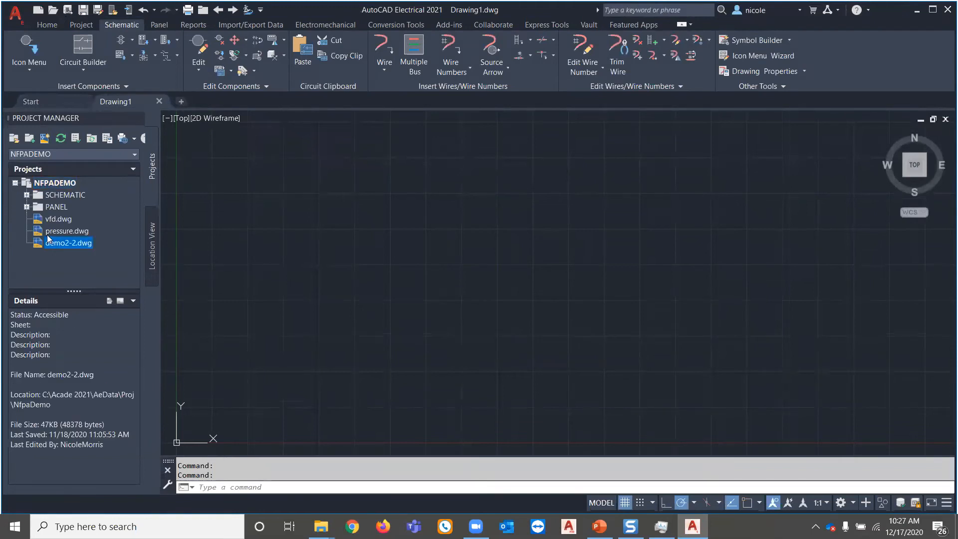
shift+click(50, 220)
right_click(48, 221)
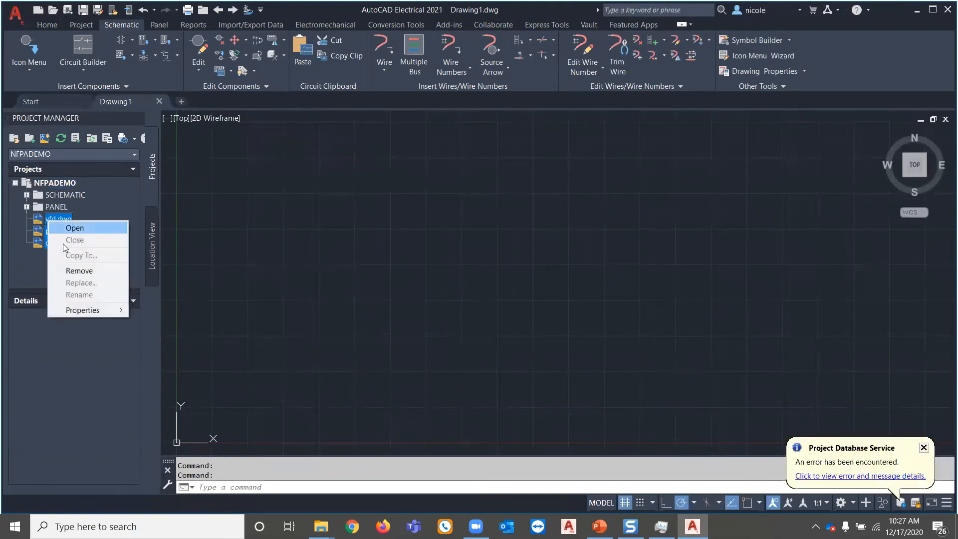
click(79, 271)
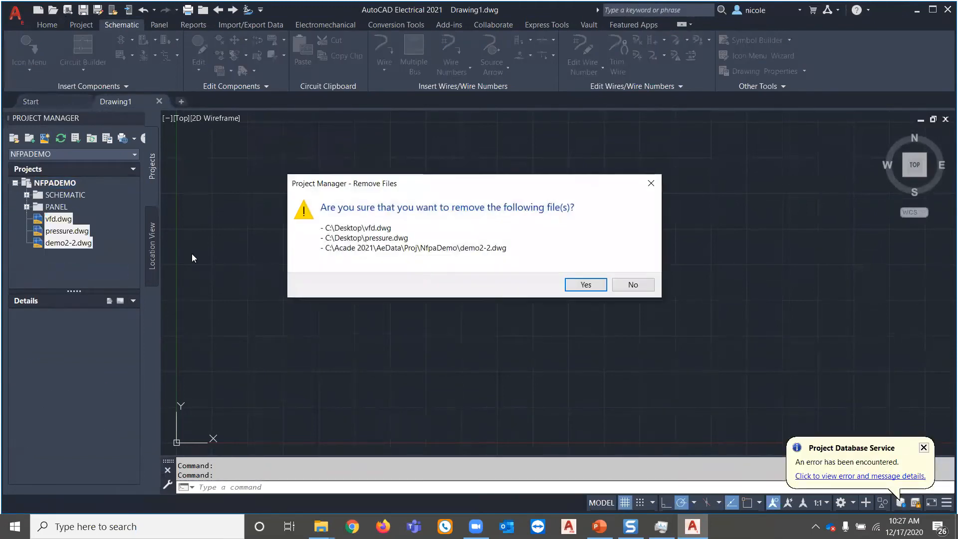
click(586, 285)
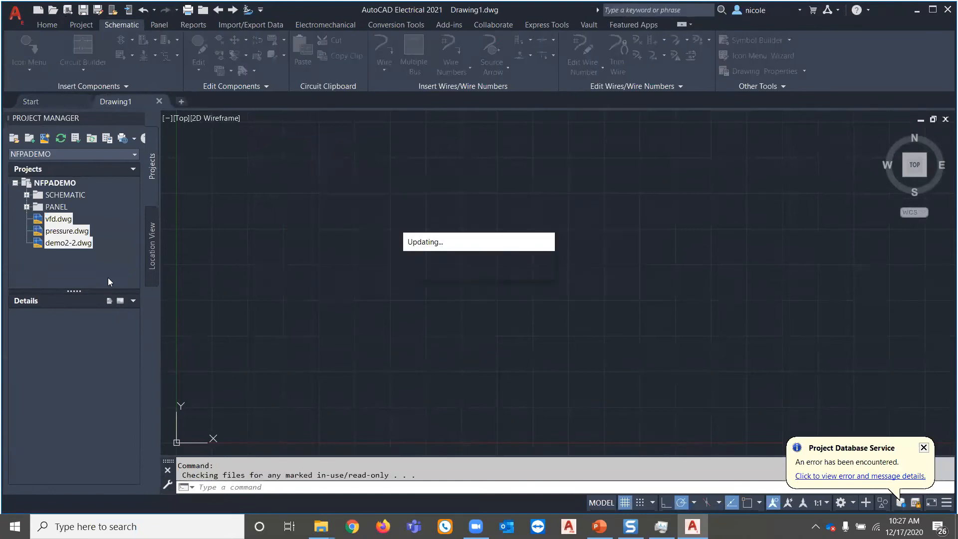
Open the NFPADEMO project's current settings and check the environment settings file and active catalog lookup paths
click(40, 184)
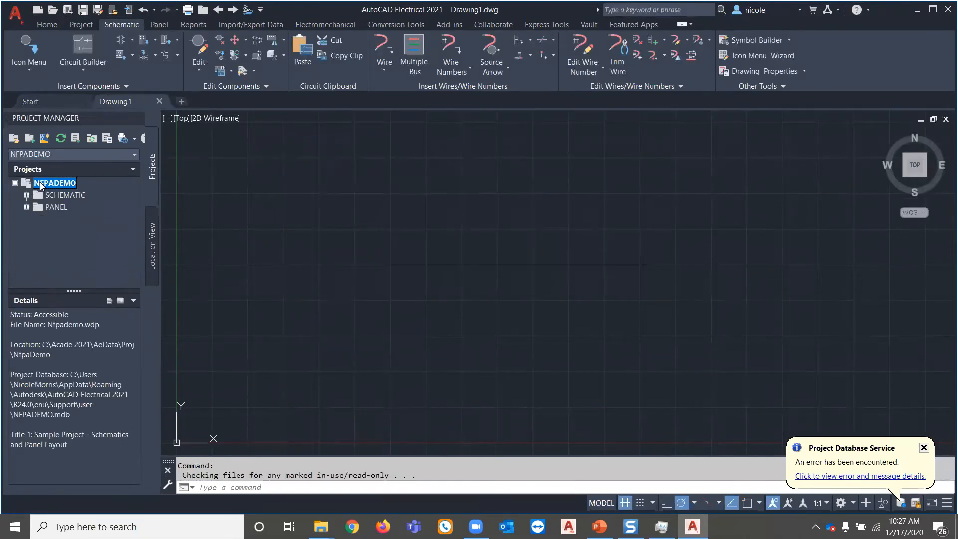
right_click(40, 182)
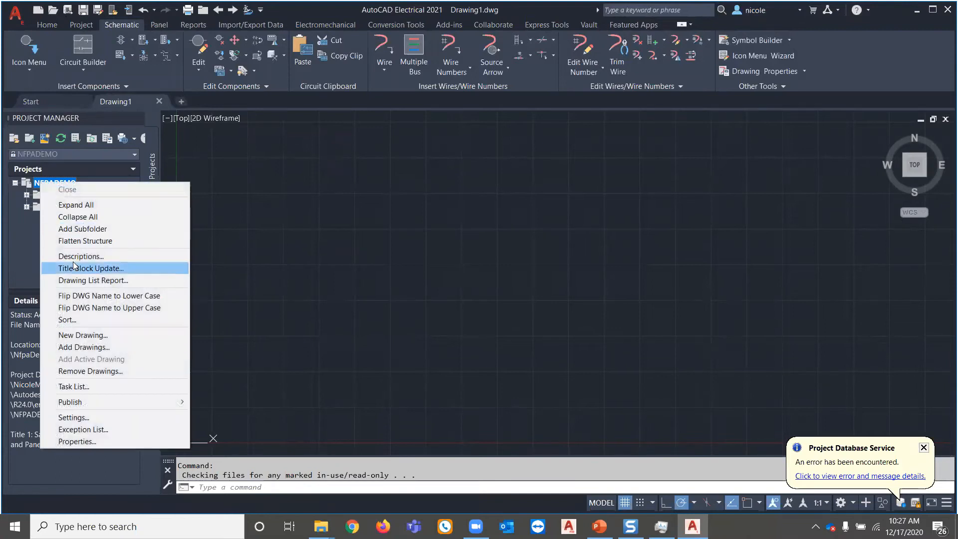
click(74, 417)
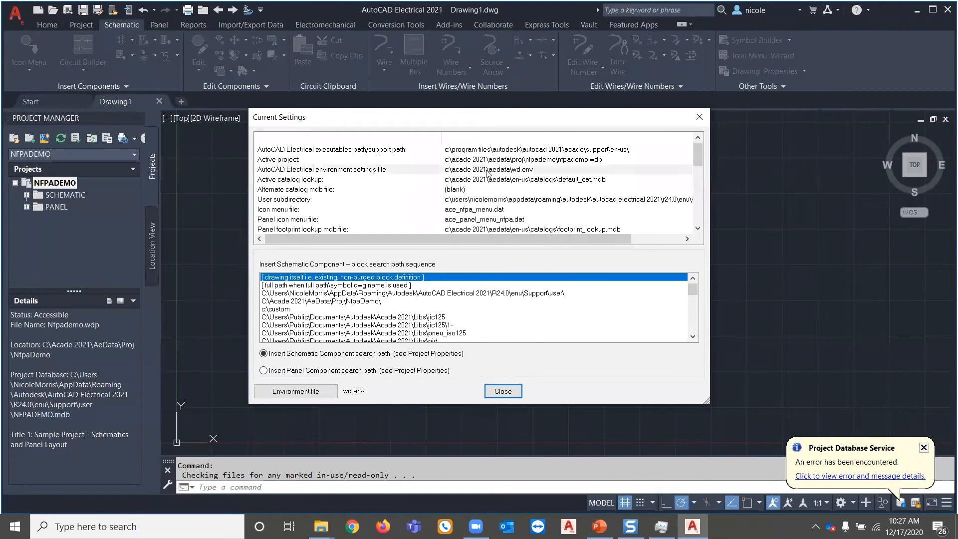
click(488, 173)
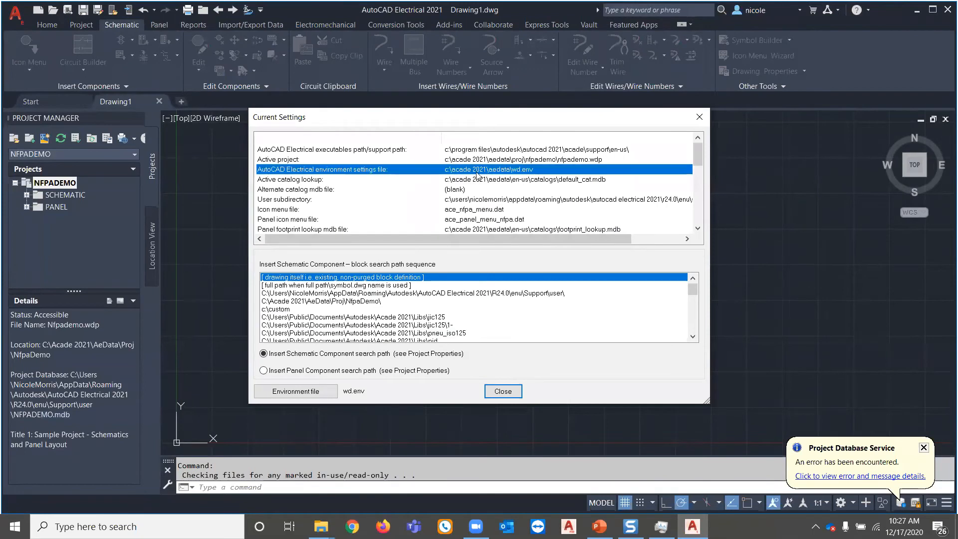
click(541, 183)
Check the default dialog paths for schematic components, circuits and panel footprints in the project's current settings, and close them
scroll(487, 204, down, 2)
scroll(487, 204, down, 1)
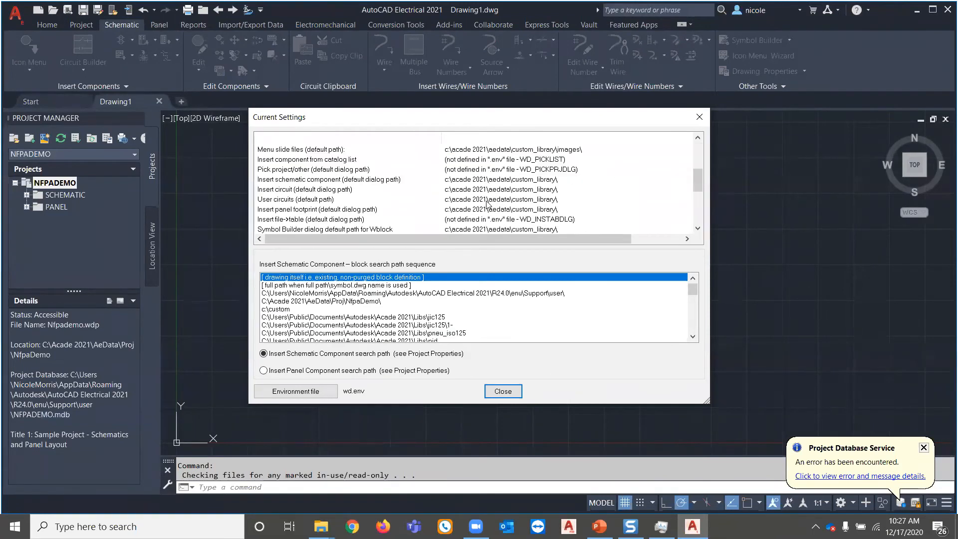
click(485, 191)
click(359, 181)
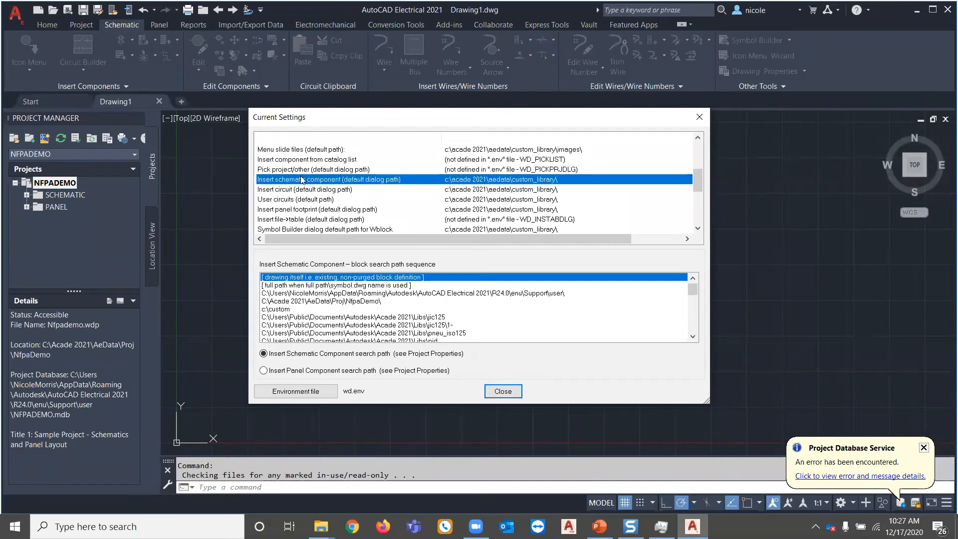
click(489, 193)
click(489, 209)
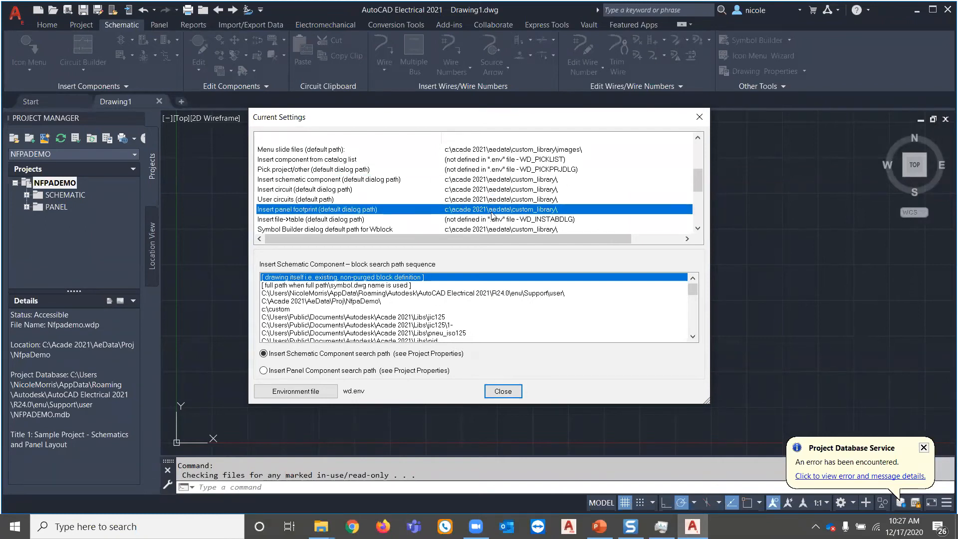
scroll(492, 220, down, 2)
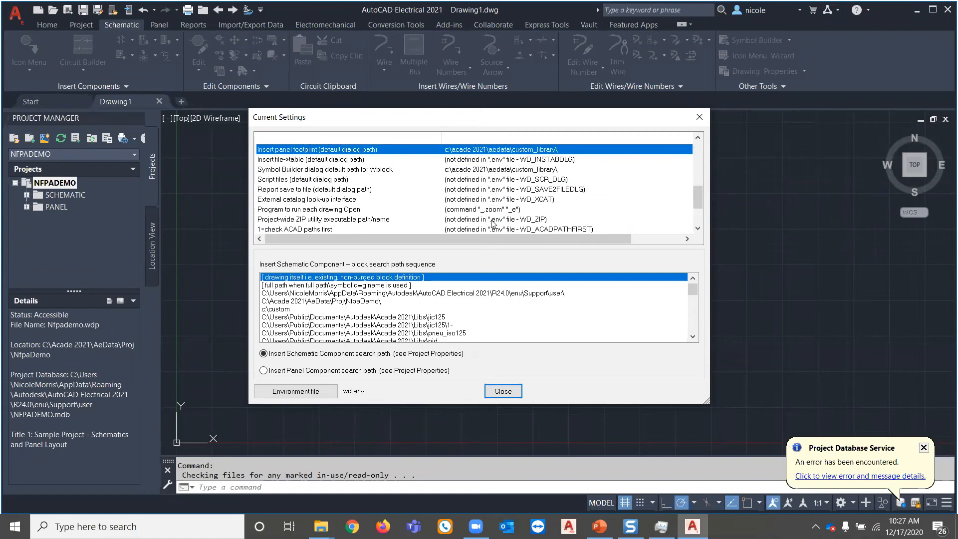
click(504, 391)
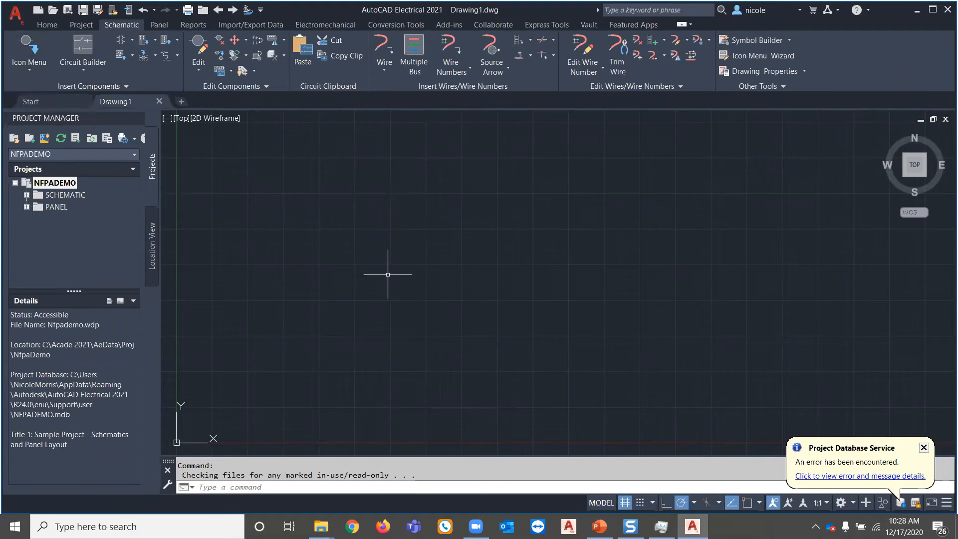
Allow the WD_M block insertion and inspect the NFPA schematic icon menu without inserting a component
click(27, 47)
click(418, 327)
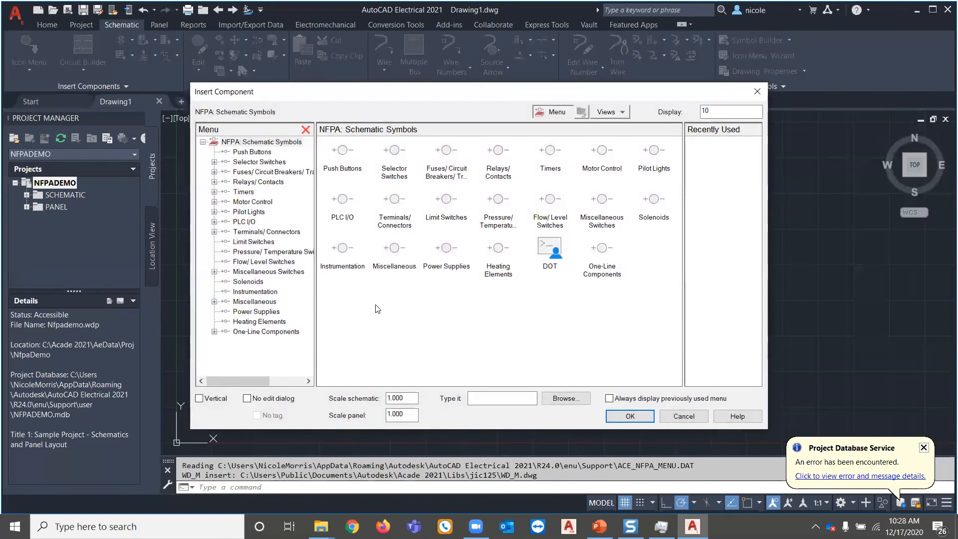
click(684, 416)
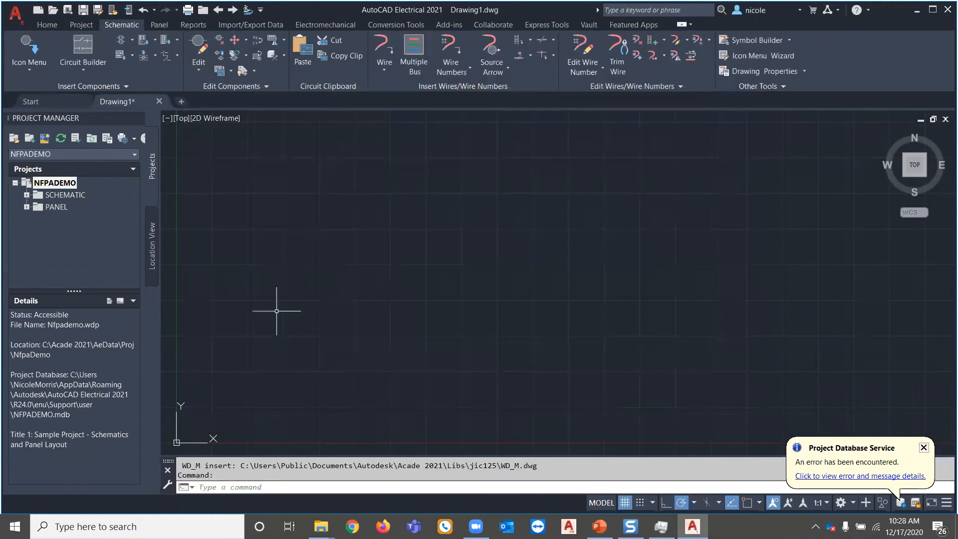
Switch to File Explorer and open the nested folder C:\Acade 2021\AeData\Custom_Library\Images\Images
click(321, 526)
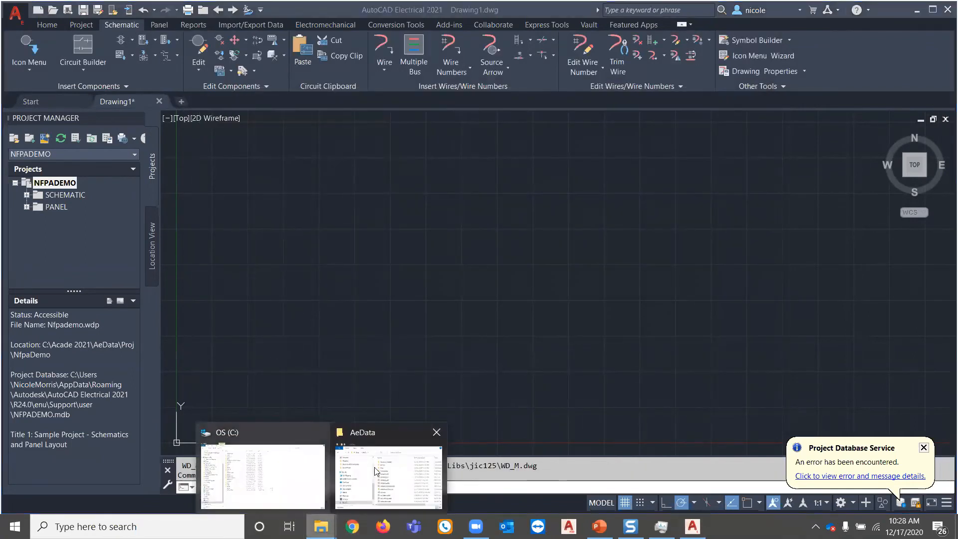
click(374, 468)
click(448, 376)
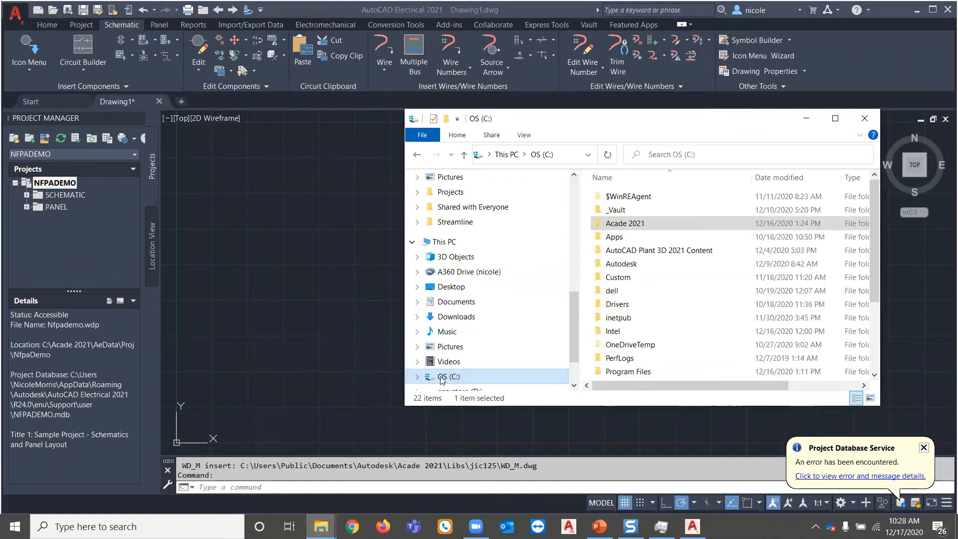
click(607, 228)
double_click(607, 228)
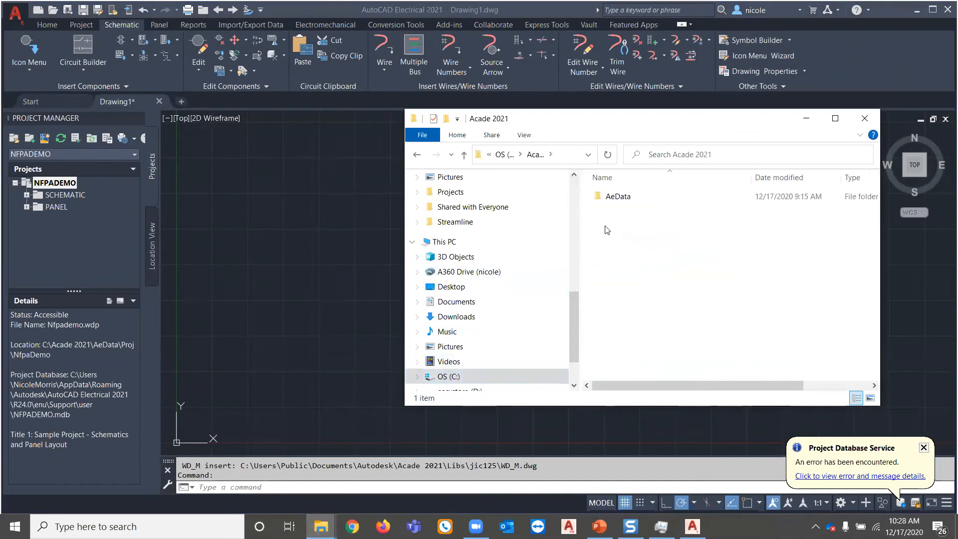
double_click(607, 198)
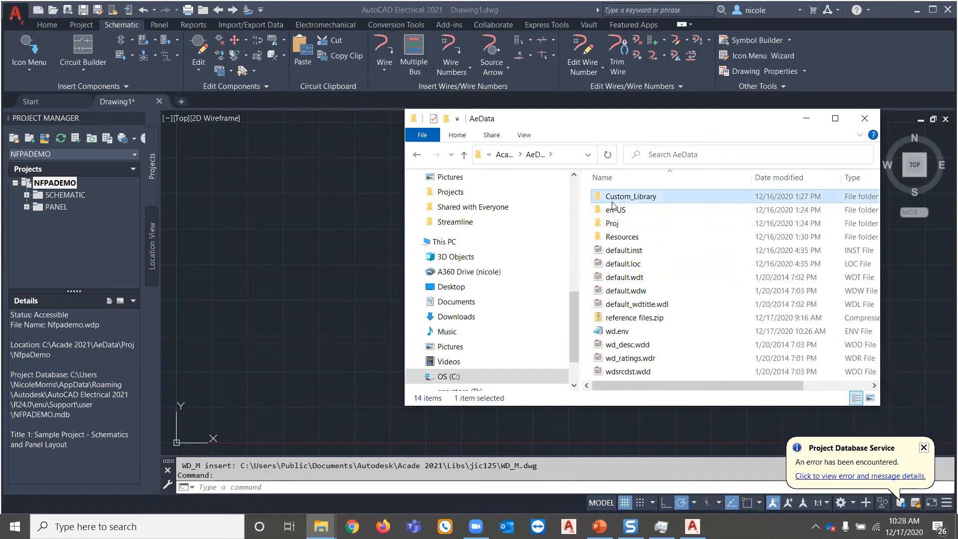
double_click(627, 198)
double_click(627, 199)
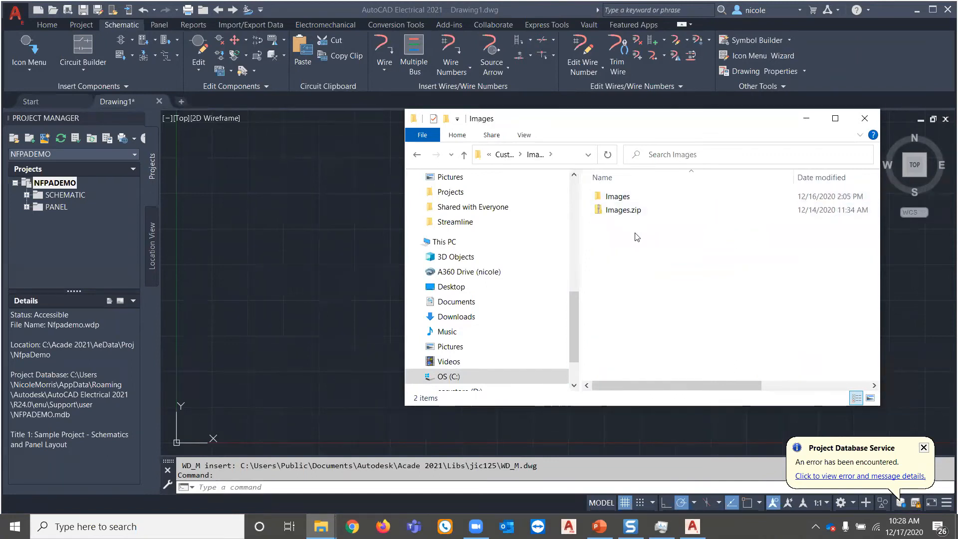
double_click(617, 198)
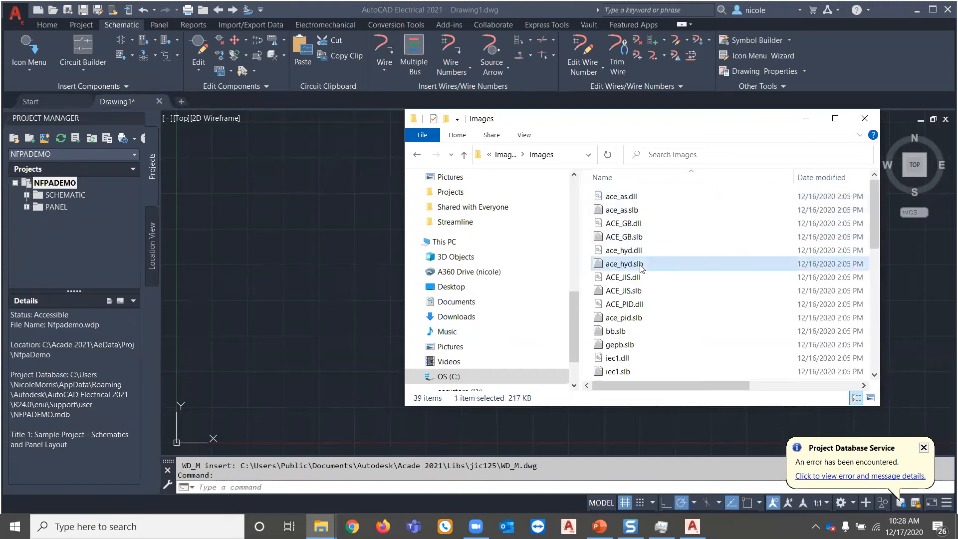
Paste all files from the nested Images folder into its parent folder, Custom_Library\Images
scroll(642, 268, down, 8)
click(642, 226)
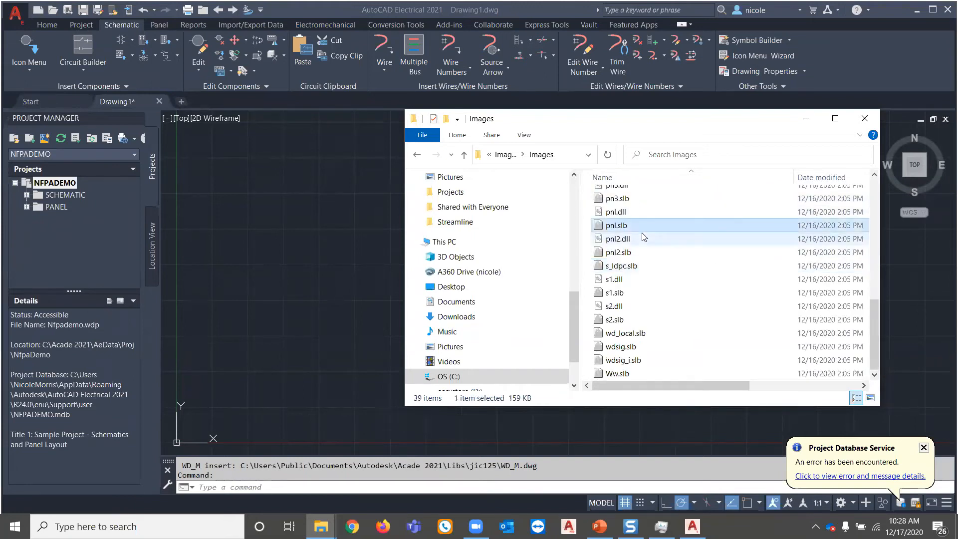
key(ctrl+a)
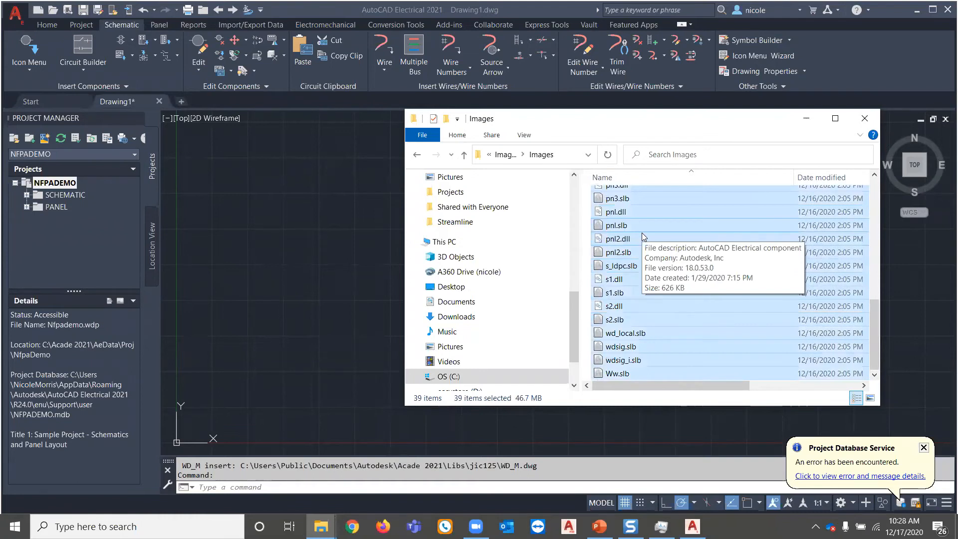
click(505, 155)
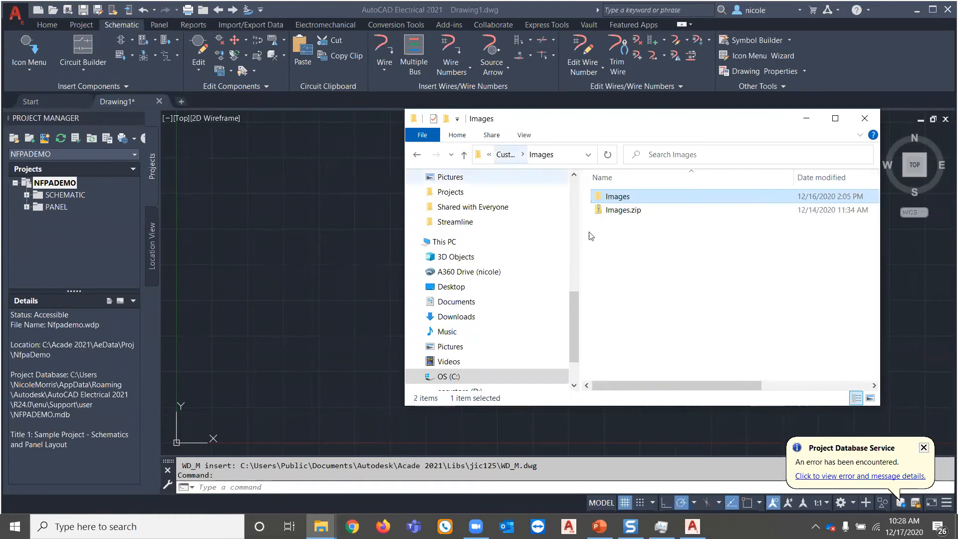
right_click(624, 274)
click(646, 365)
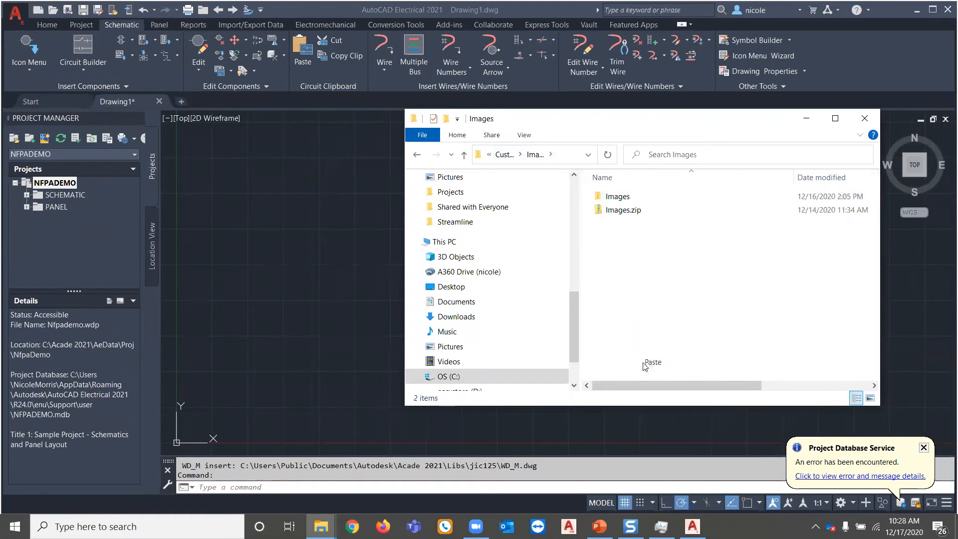
Return to AutoCAD Electrical and recheck the images in the NFPA schematic icon menu without inserting a component
click(297, 265)
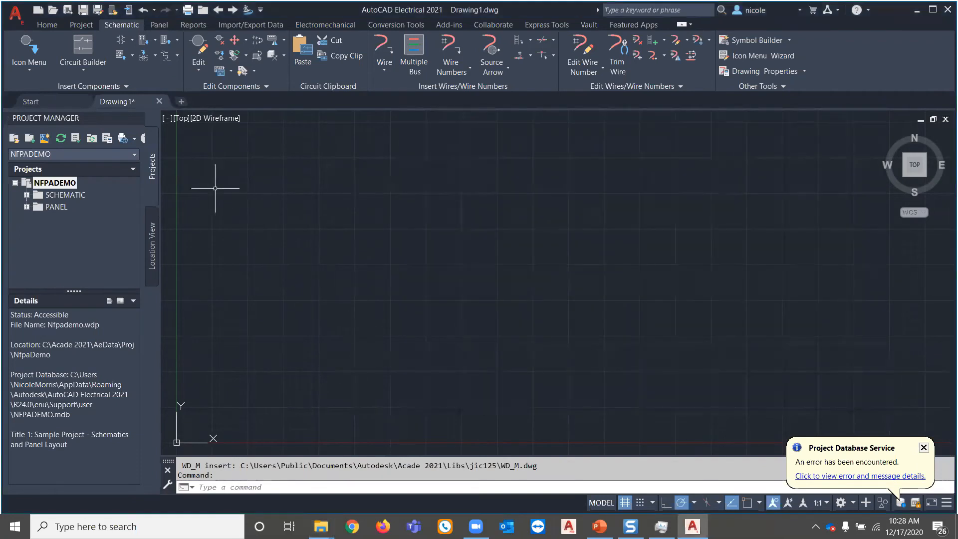
click(25, 47)
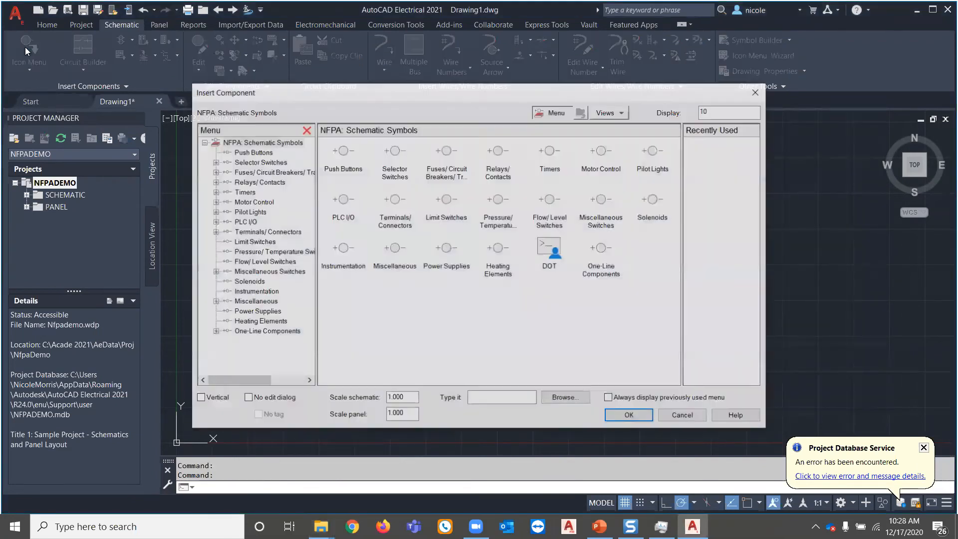
click(683, 415)
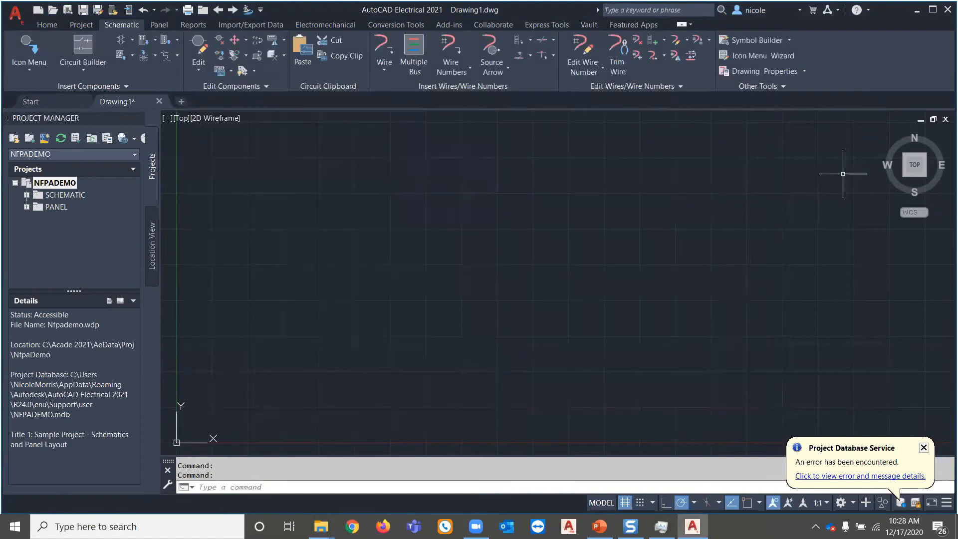
Quit AutoCAD Electrical 2021 without saving Drawing1.dwg and launch it again
click(948, 10)
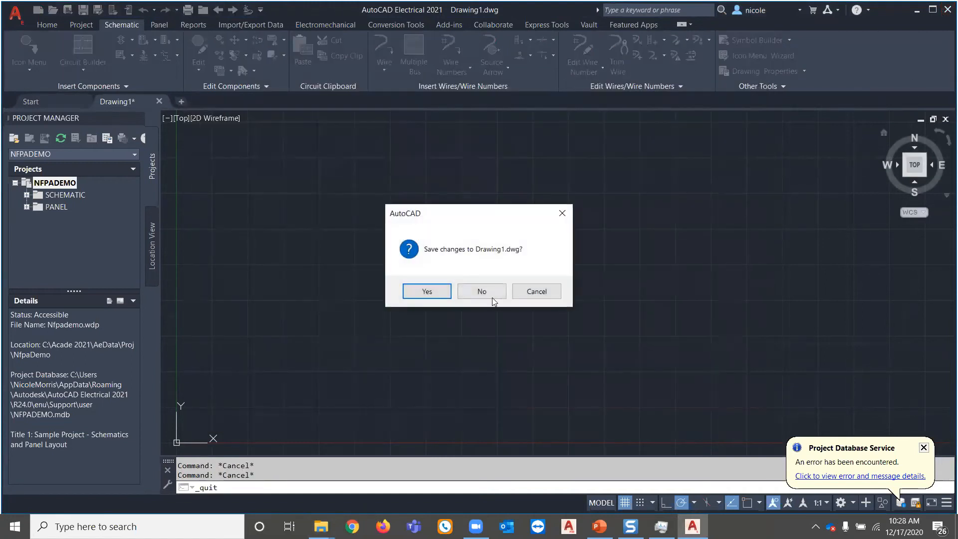
click(492, 296)
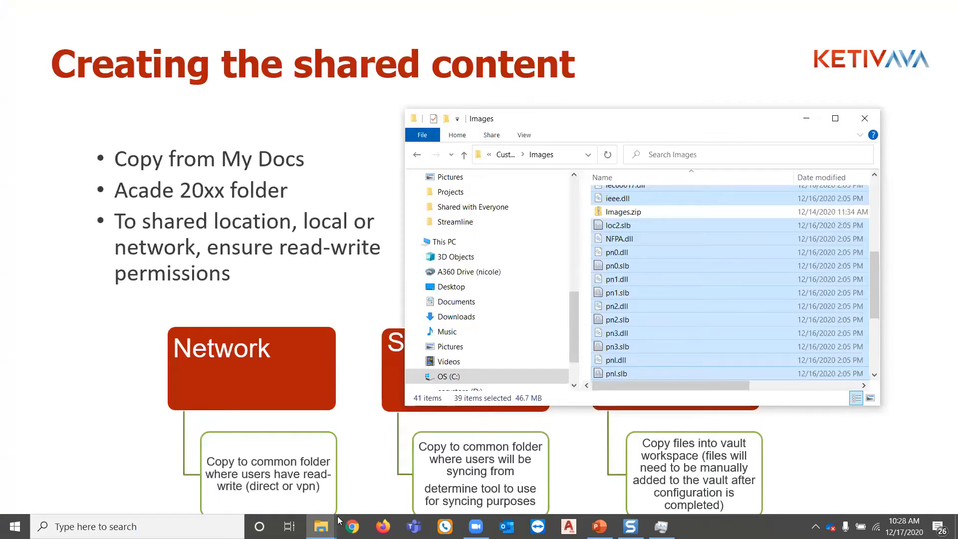
click(15, 527)
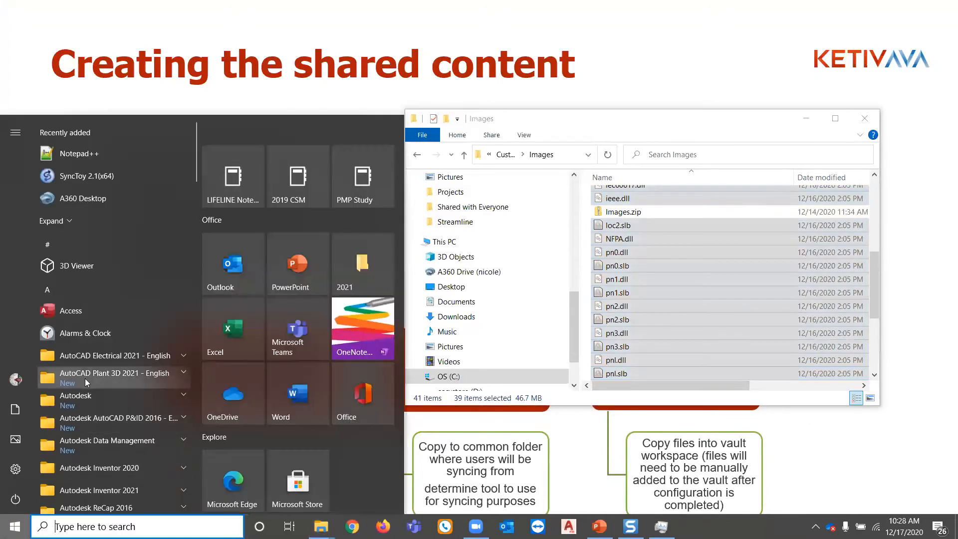
click(94, 358)
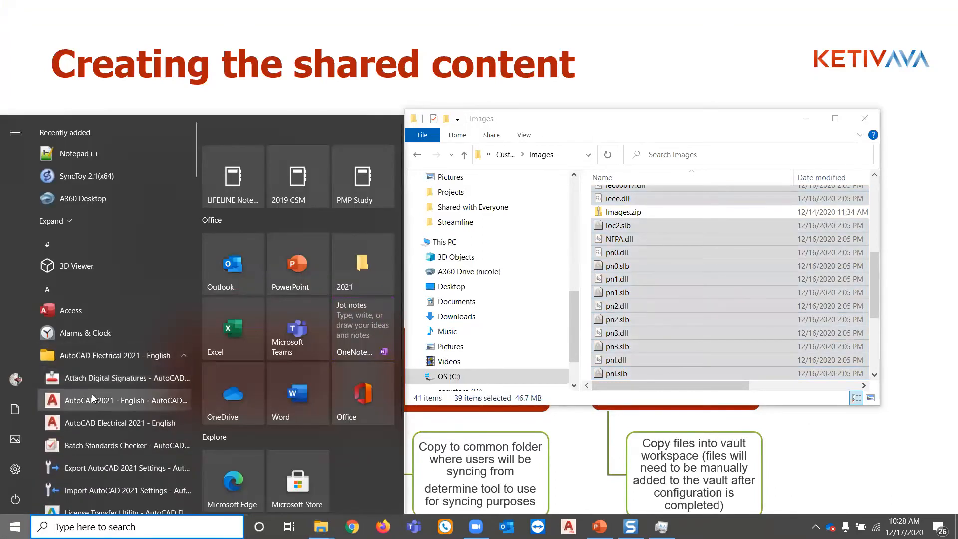
click(92, 419)
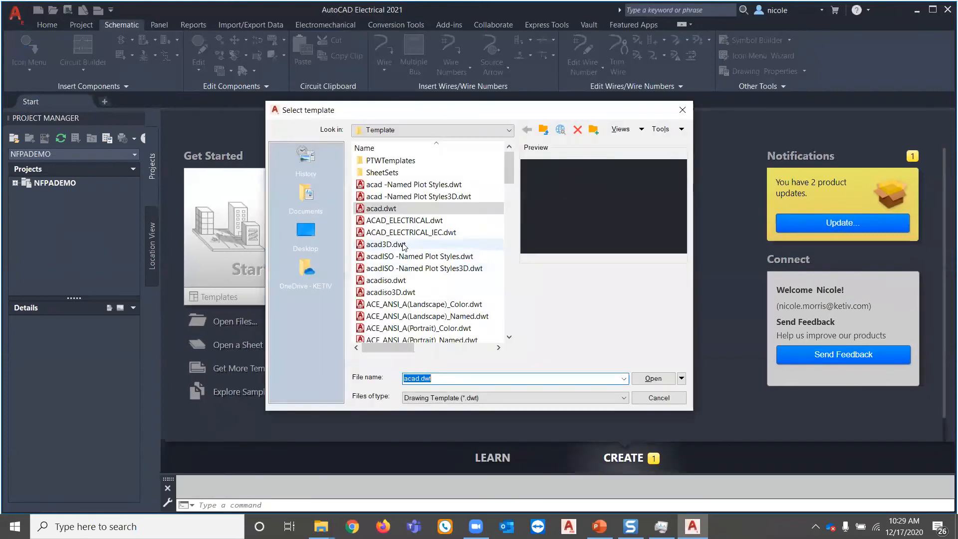
Create a drawing from acad.dwt and check the NFPA schematic icon menu, accepting the WD_M block insertion
click(659, 382)
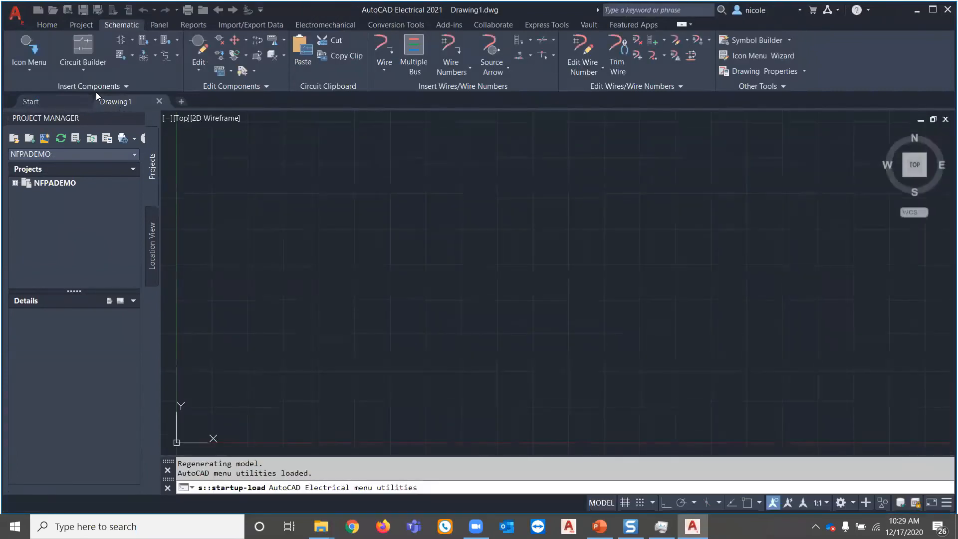
click(29, 50)
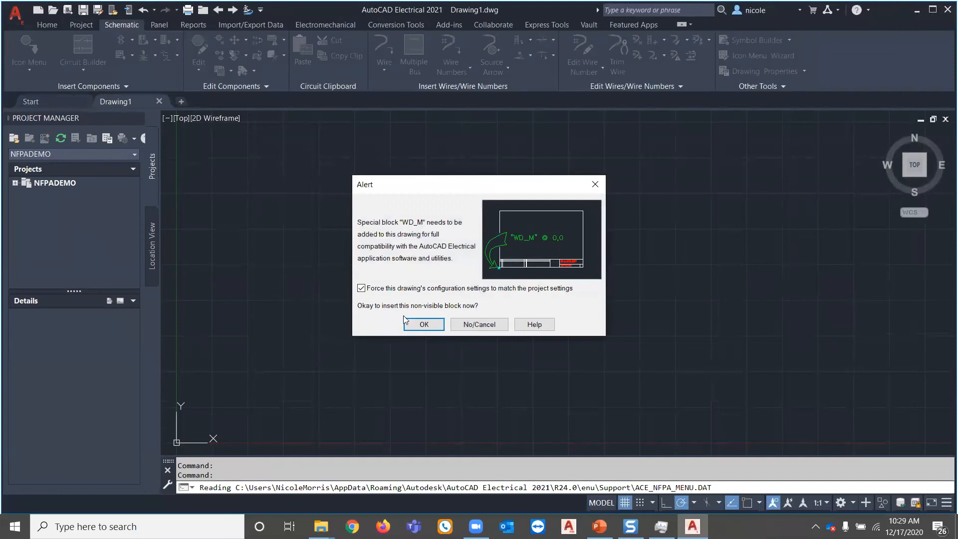
click(423, 324)
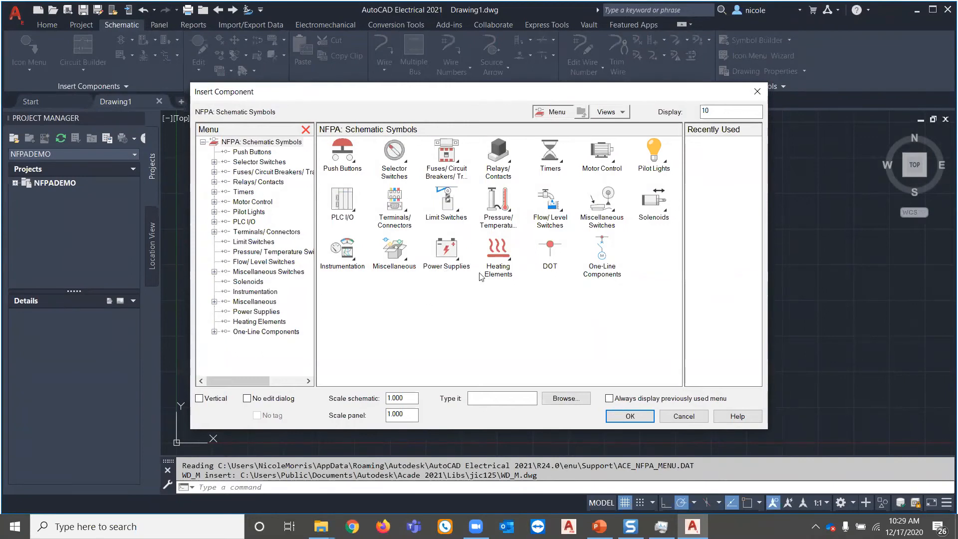
click(684, 416)
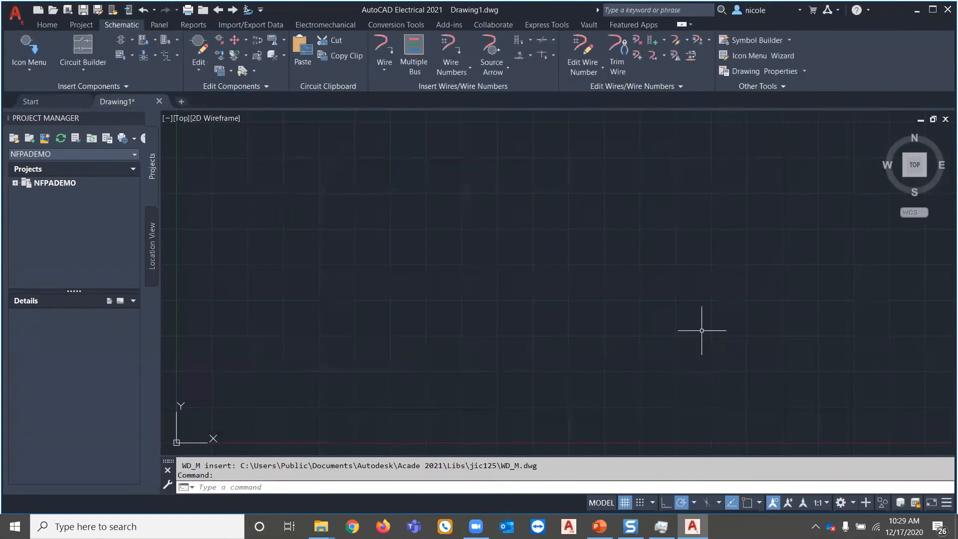
Look into the Icon Menu Wizard and the drawing format settings in the drawing properties, cancelling both without changes
click(747, 56)
click(488, 309)
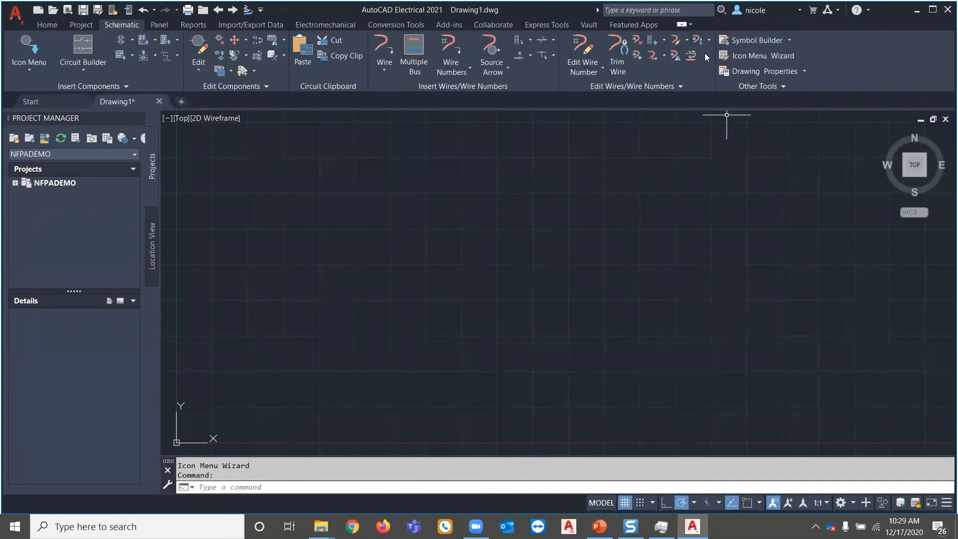
click(746, 72)
click(556, 104)
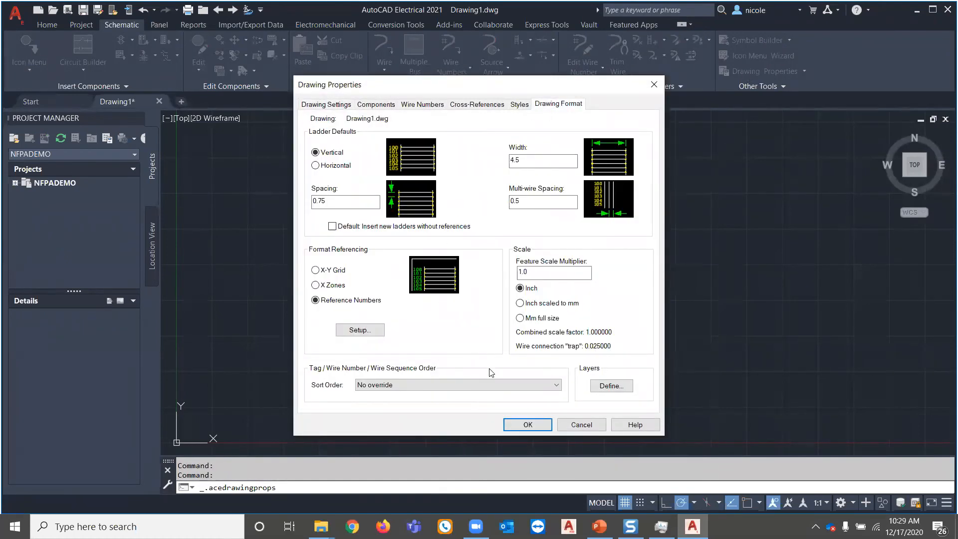
click(576, 425)
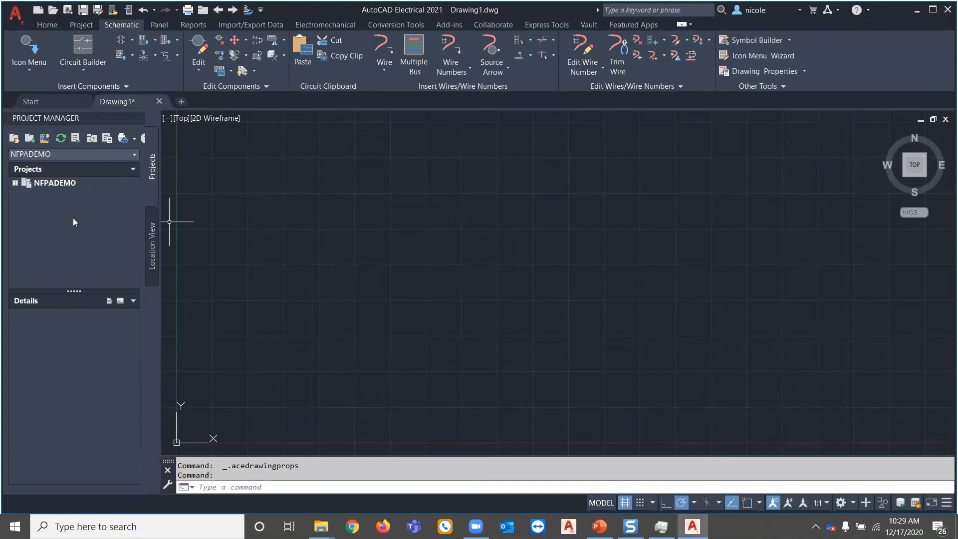
Open demo04.dwg from the NFPADEMO schematics and check the default browse folder for inserting components, without inserting anything
click(15, 184)
click(27, 195)
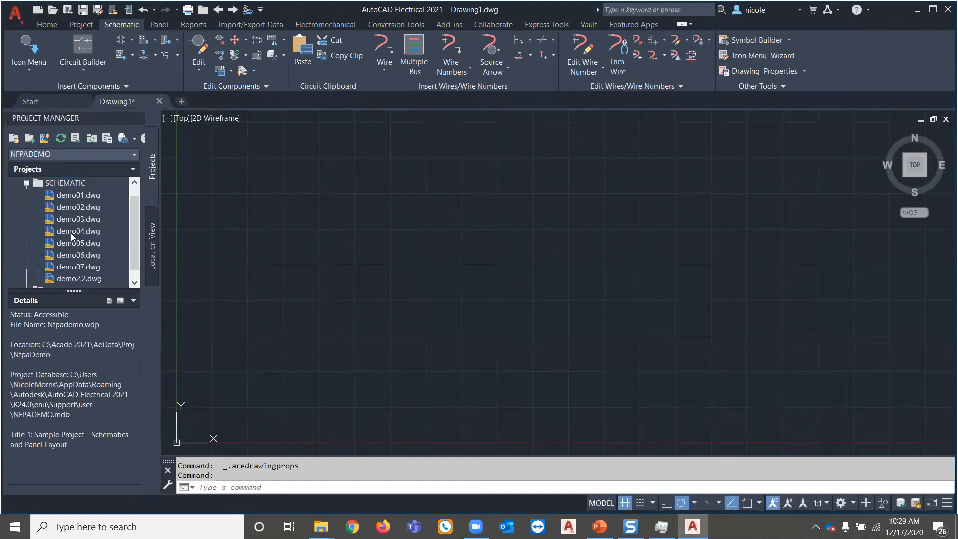
double_click(68, 232)
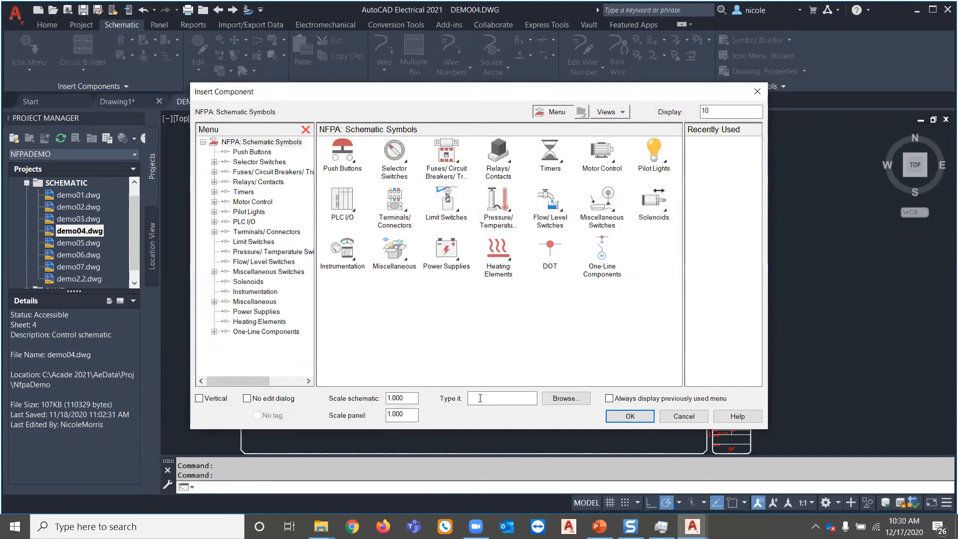
click(560, 402)
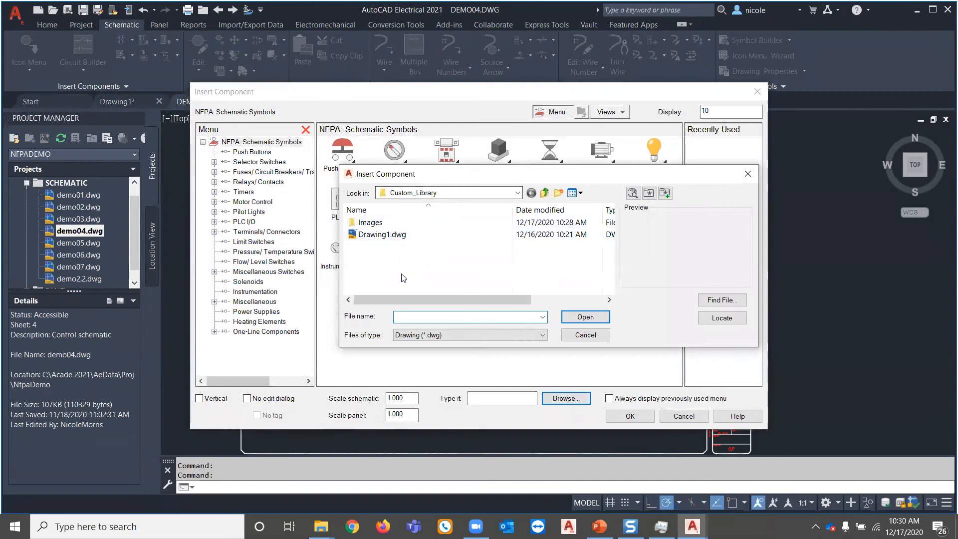
click(585, 335)
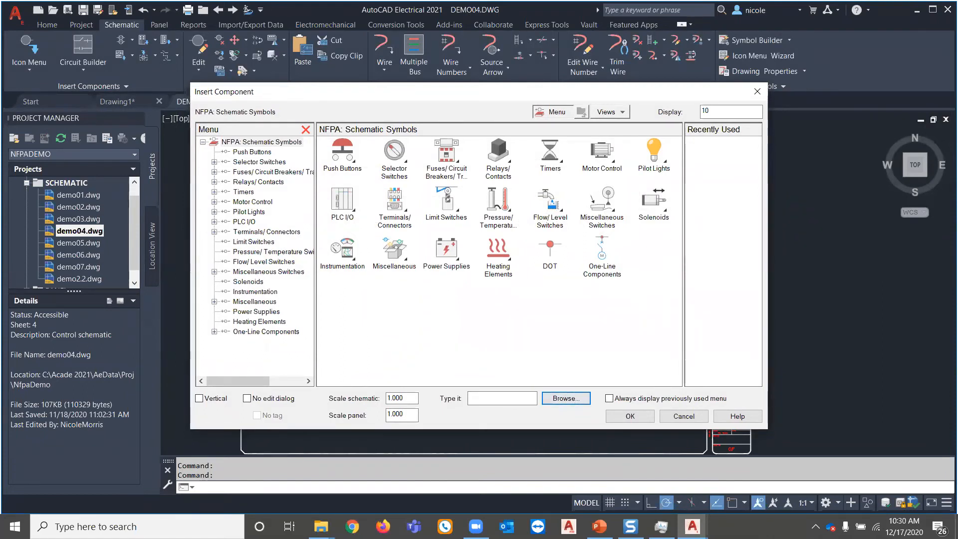
click(674, 420)
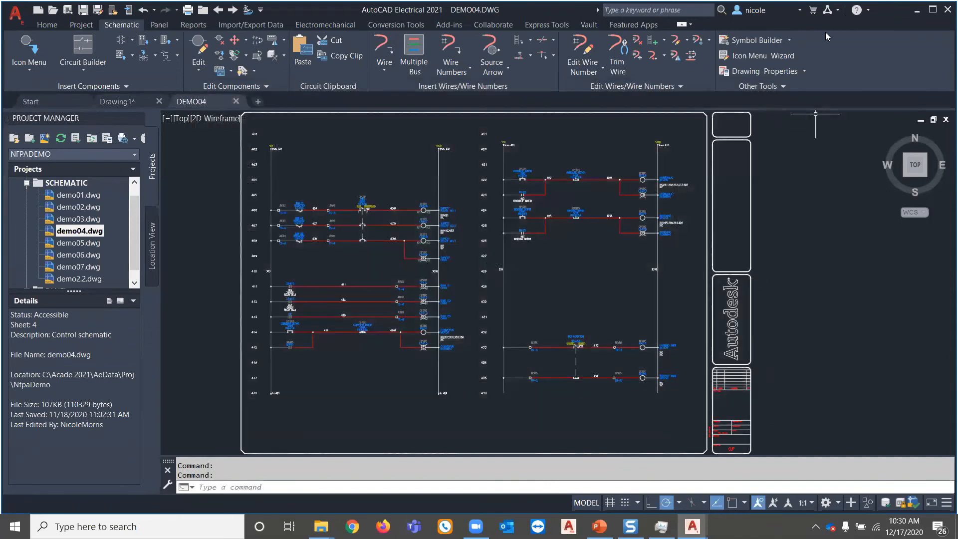
Begin a generic Horizontal Parent symbol in Symbol Builder without selecting objects, and place the TAG1 attribute in the block editor
click(755, 40)
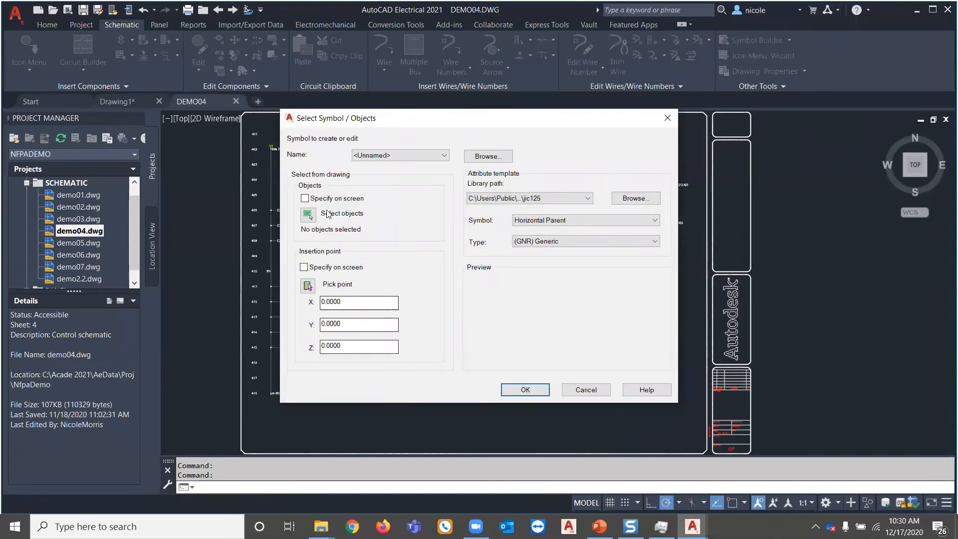
click(503, 394)
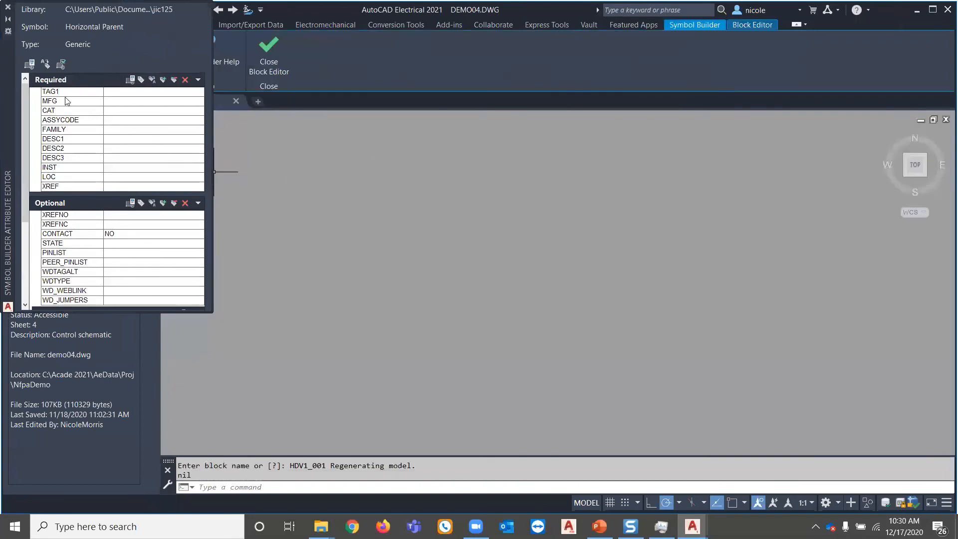
drag(49, 92, 178, 136)
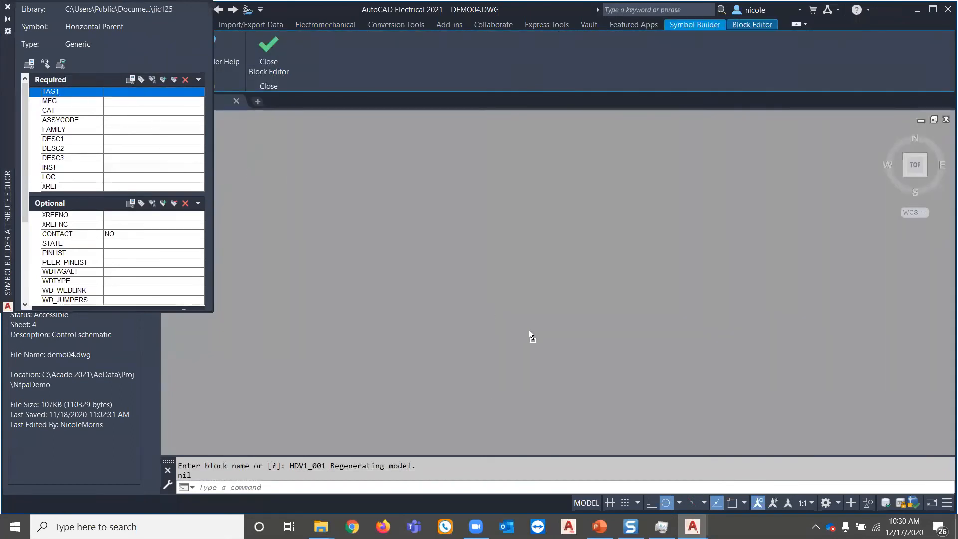
drag(529, 331, 514, 332)
click(504, 311)
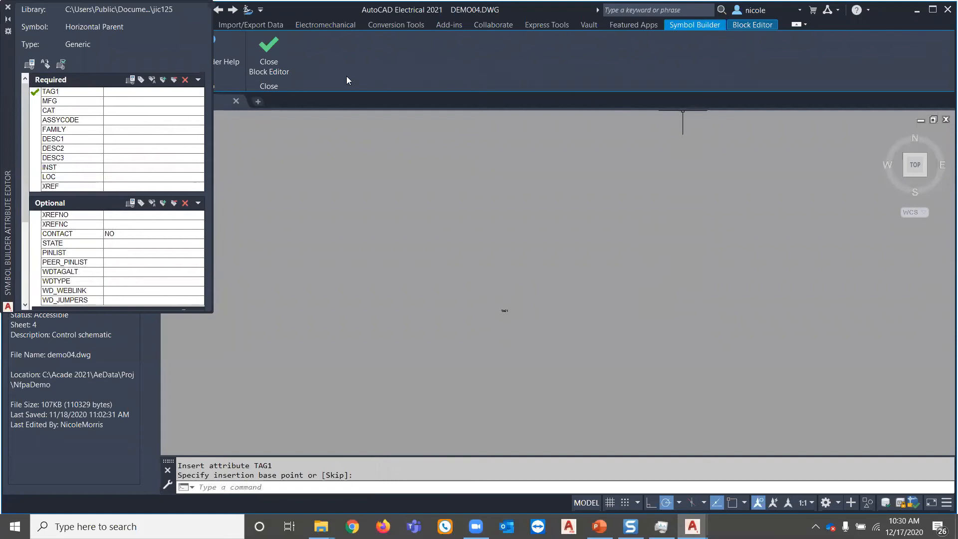
Check the default file paths for the symbol and its icon image when closing the block editor, and discard the symbol without saving
click(267, 55)
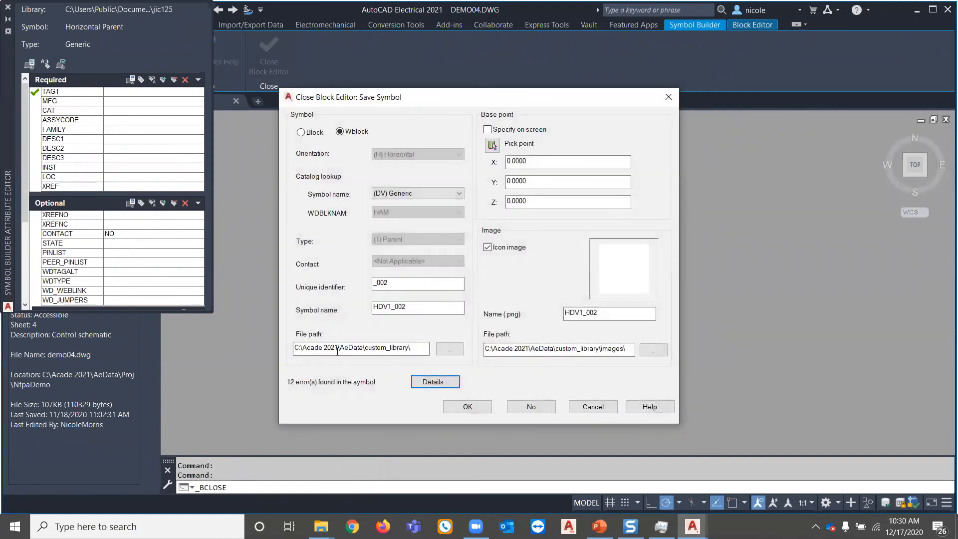
drag(414, 354, 287, 354)
drag(630, 349, 597, 348)
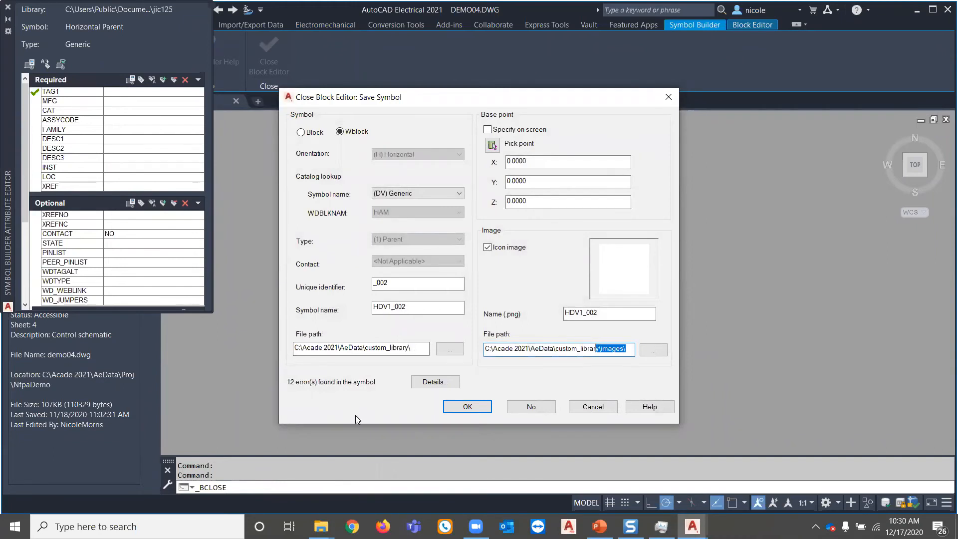
click(592, 409)
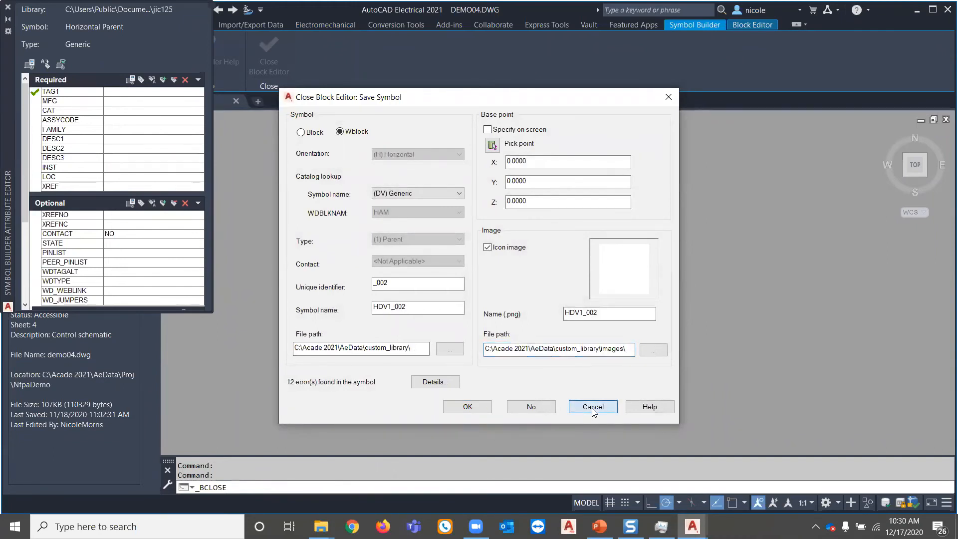
click(530, 407)
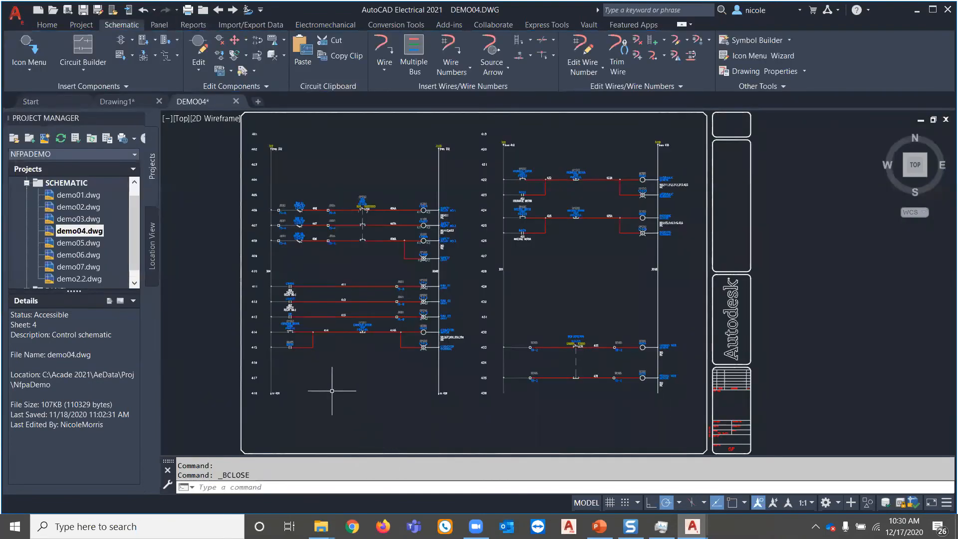
Check the attribute template library path in Symbol Builder's symbol selection settings, cancelling without creating a symbol
middle_drag(321, 384, 319, 383)
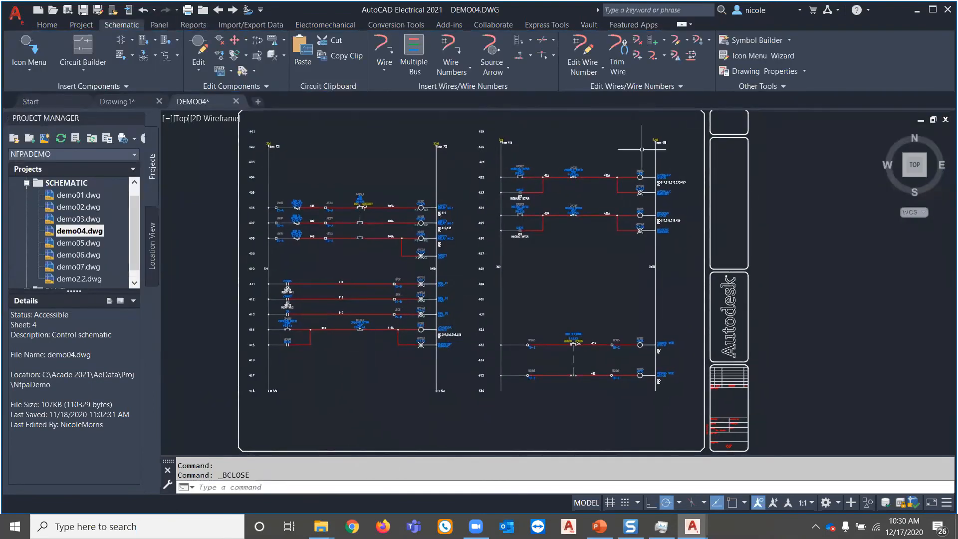
click(746, 44)
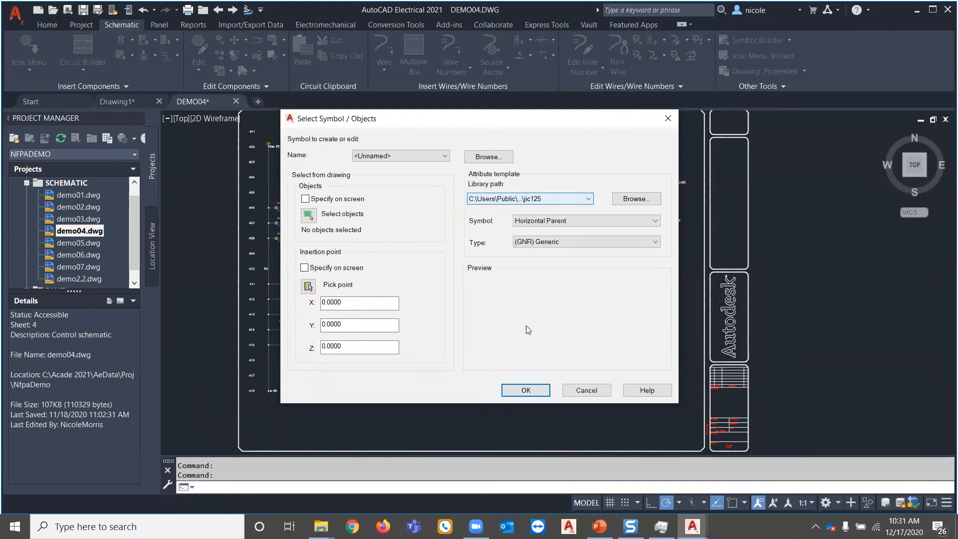
click(568, 392)
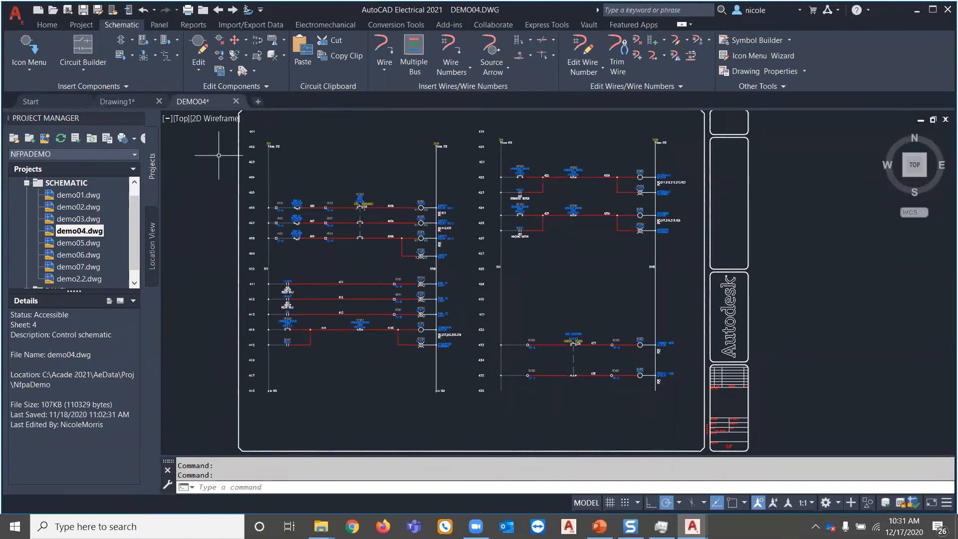
middle_drag(325, 235, 339, 239)
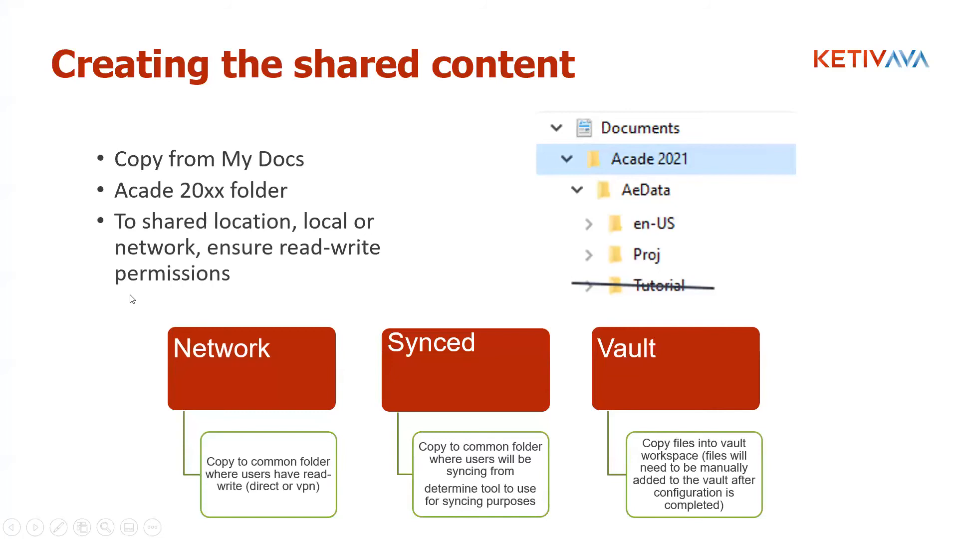
click(130, 295)
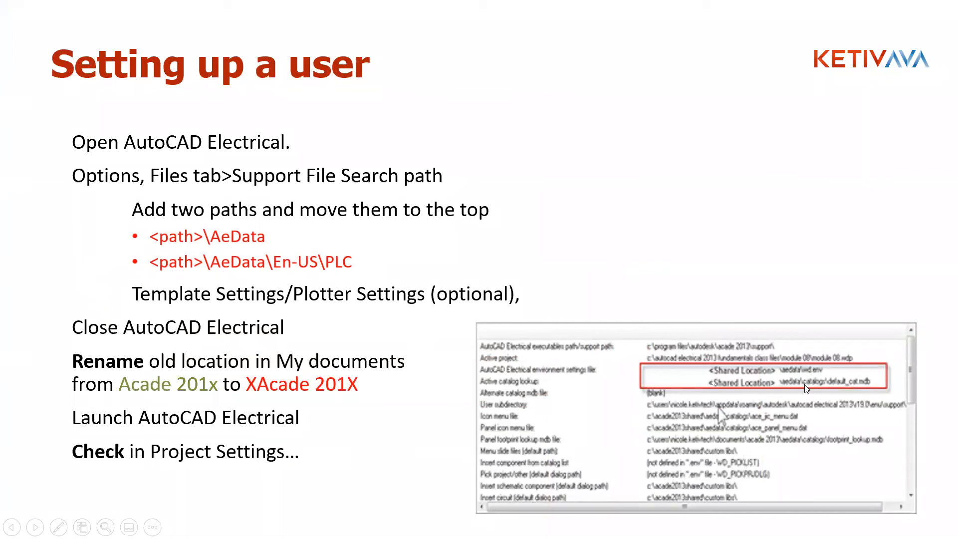
click(144, 468)
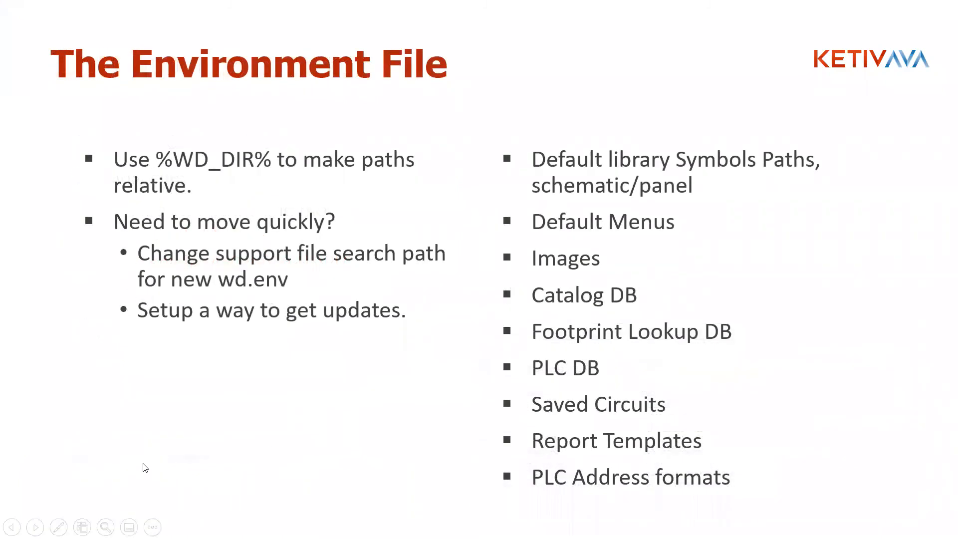